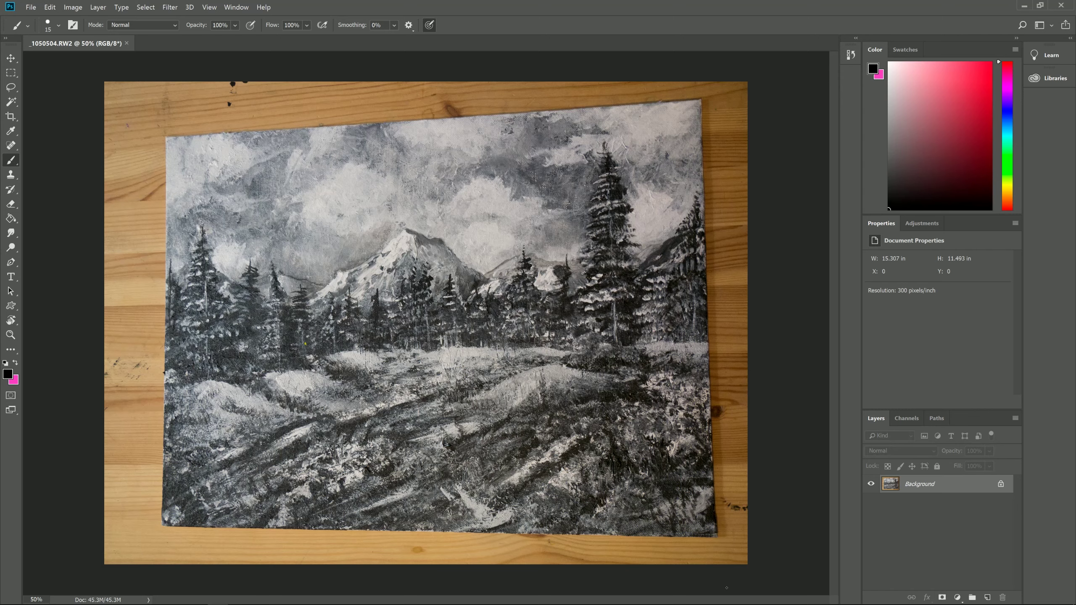
Remove the small yellow speck among the dark trees with the Spot Healing Brush at 100% zoom
left_click(11, 335)
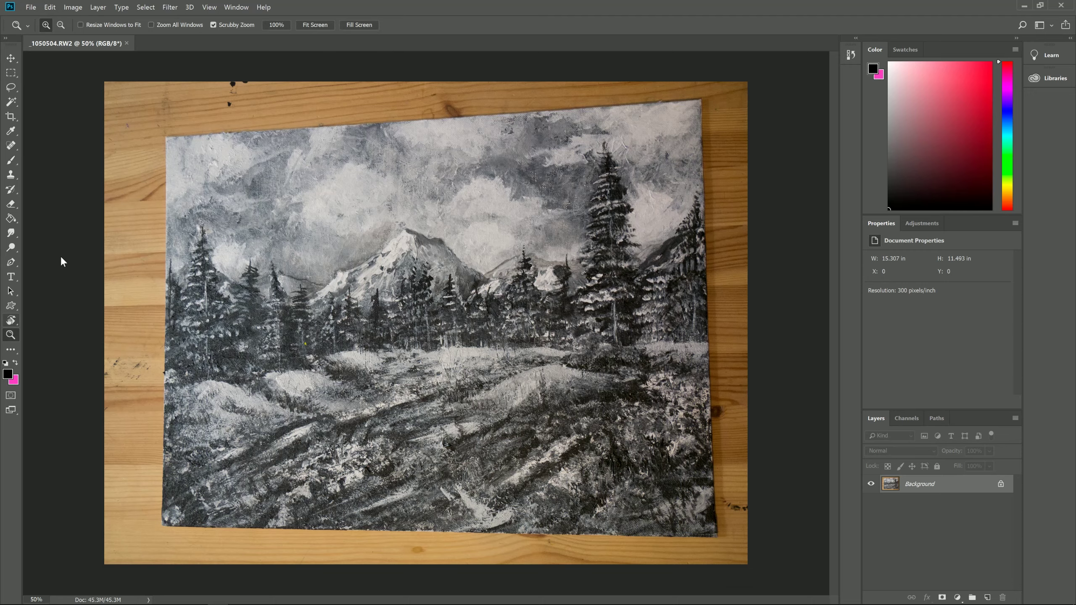
left_click(277, 25)
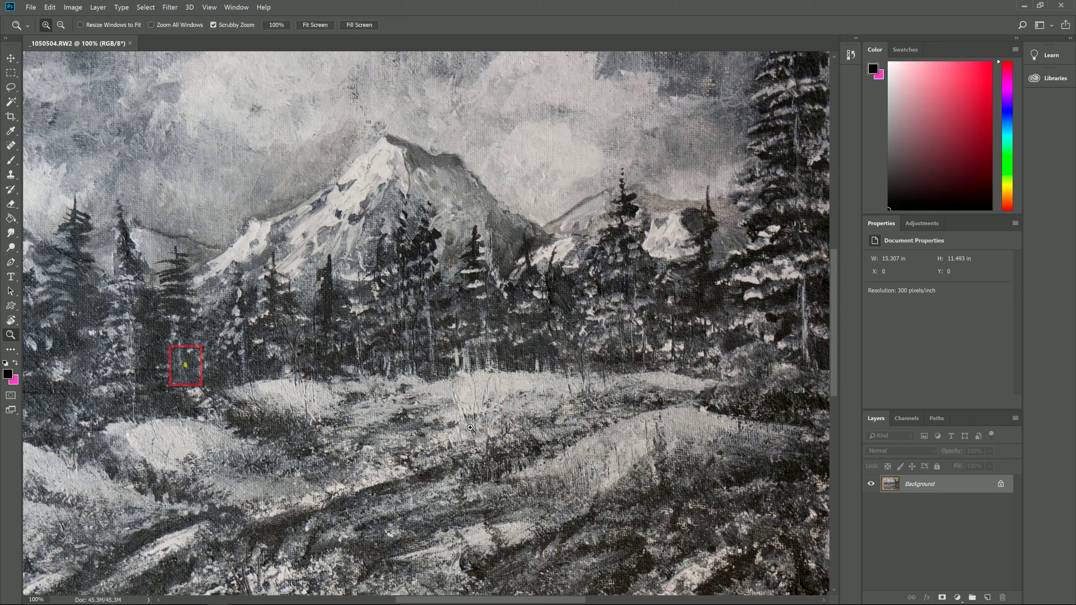
left_click(12, 146)
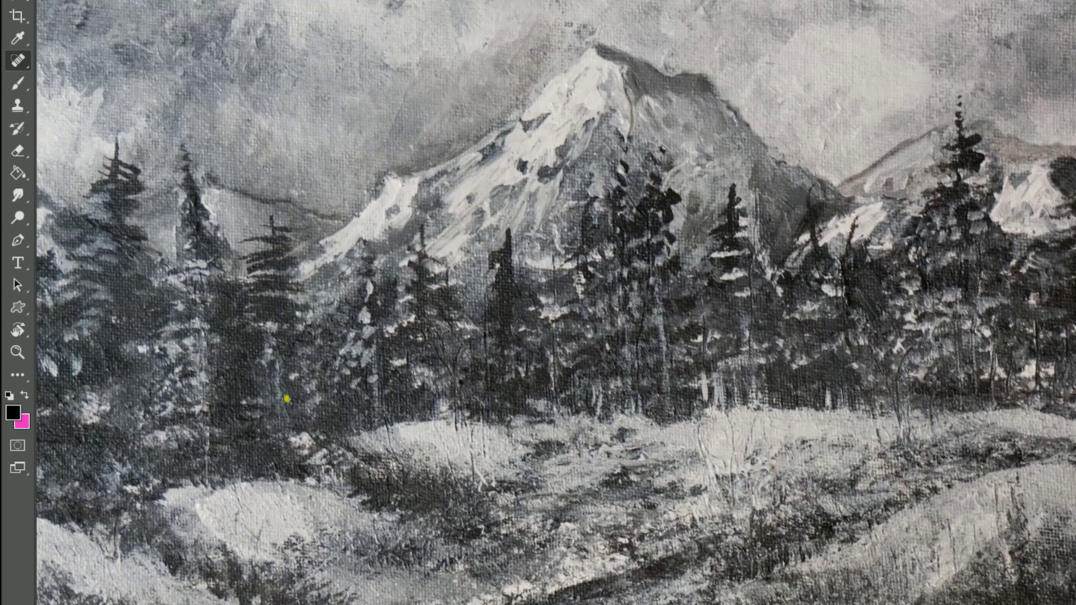
left_click_drag(287, 399, 289, 406)
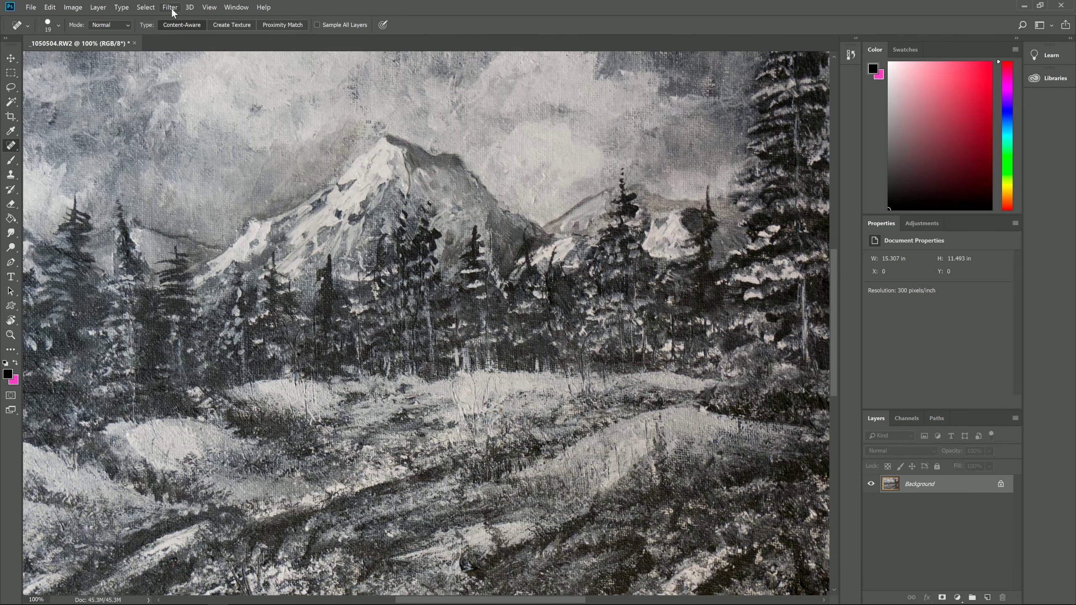
Sharpen the photo with Smart Sharpen at 200% amount, 1.0 px radius and 10% noise reduction
left_click(171, 9)
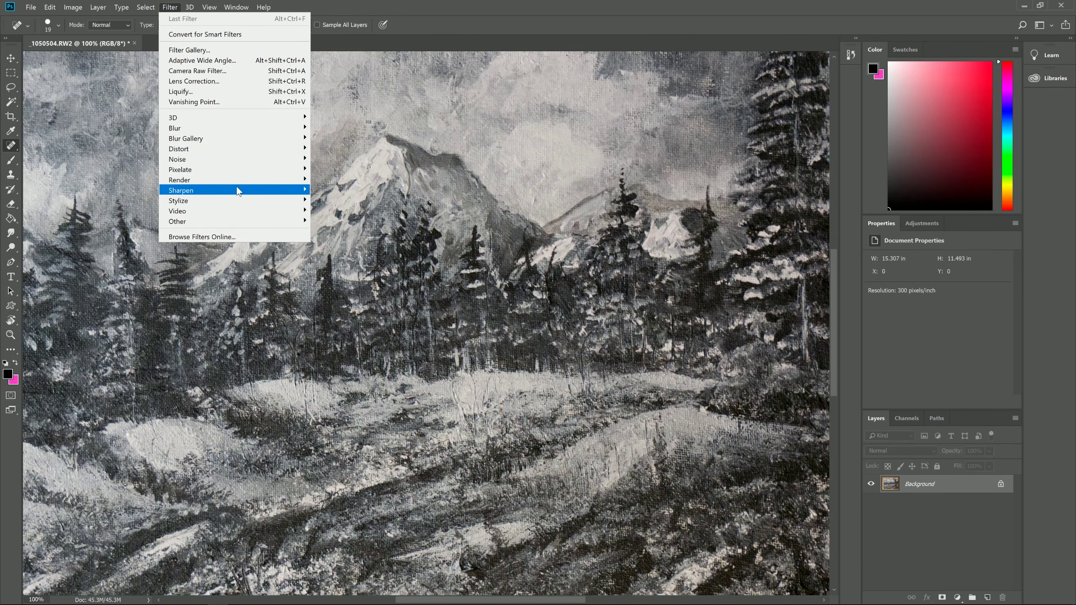
mouse_move(236, 187)
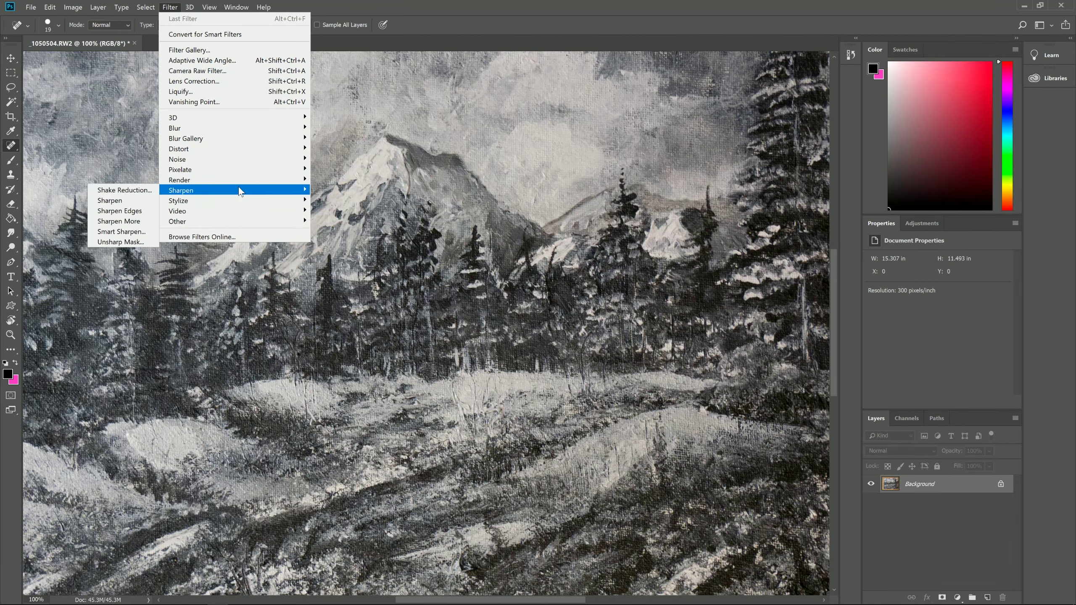
left_click(128, 230)
left_click_drag(430, 223, 449, 241)
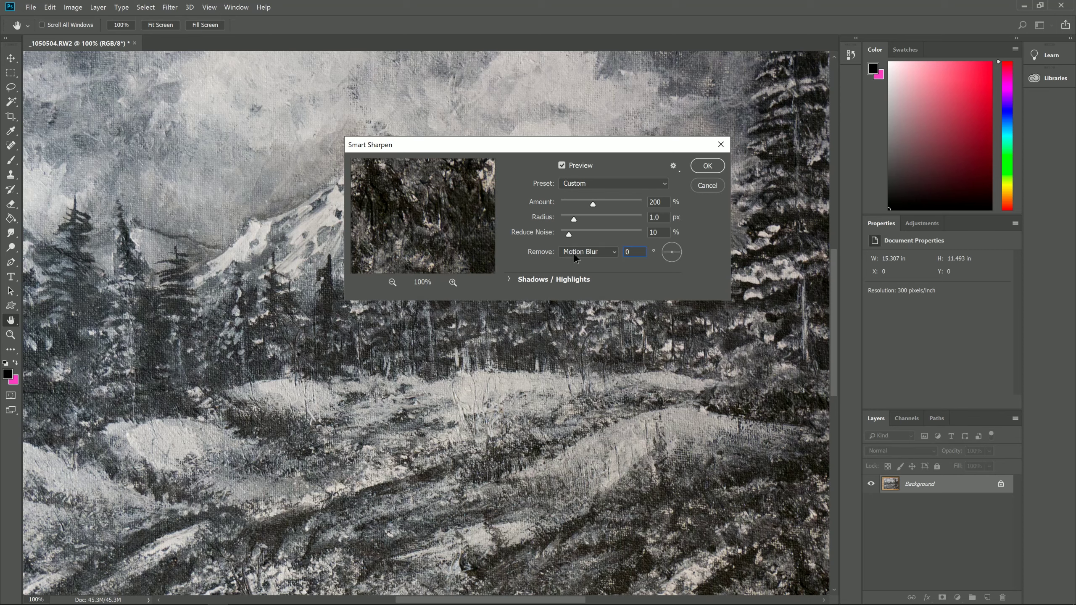
left_click(575, 255)
left_click(578, 262)
left_click(707, 165)
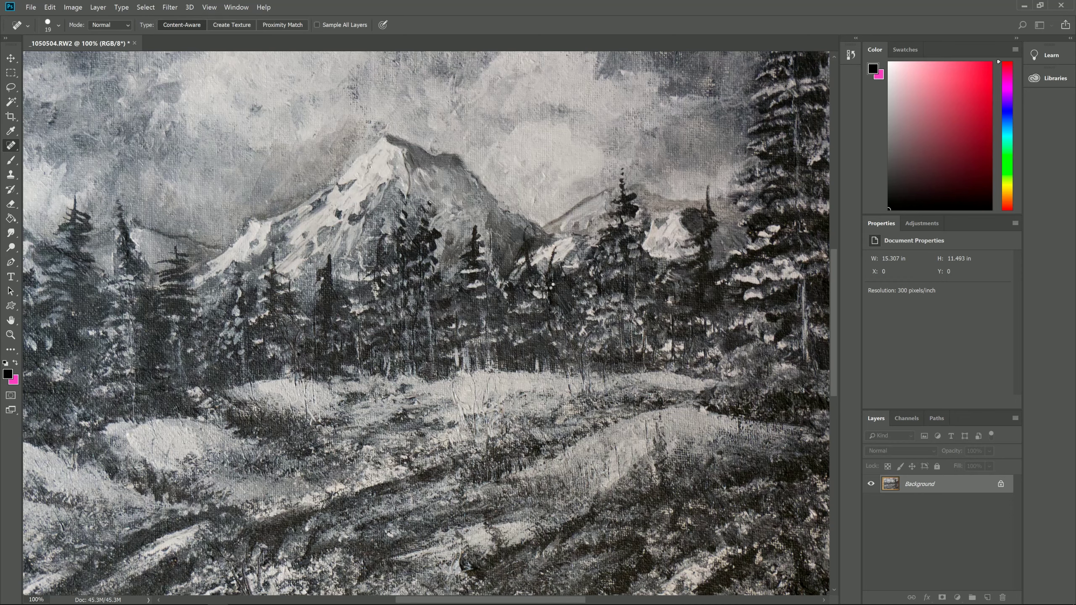
Save the image as a Photoshop file named grayscale-mtn1 in the grayscale mtn folder
left_click(32, 7)
left_click(47, 127)
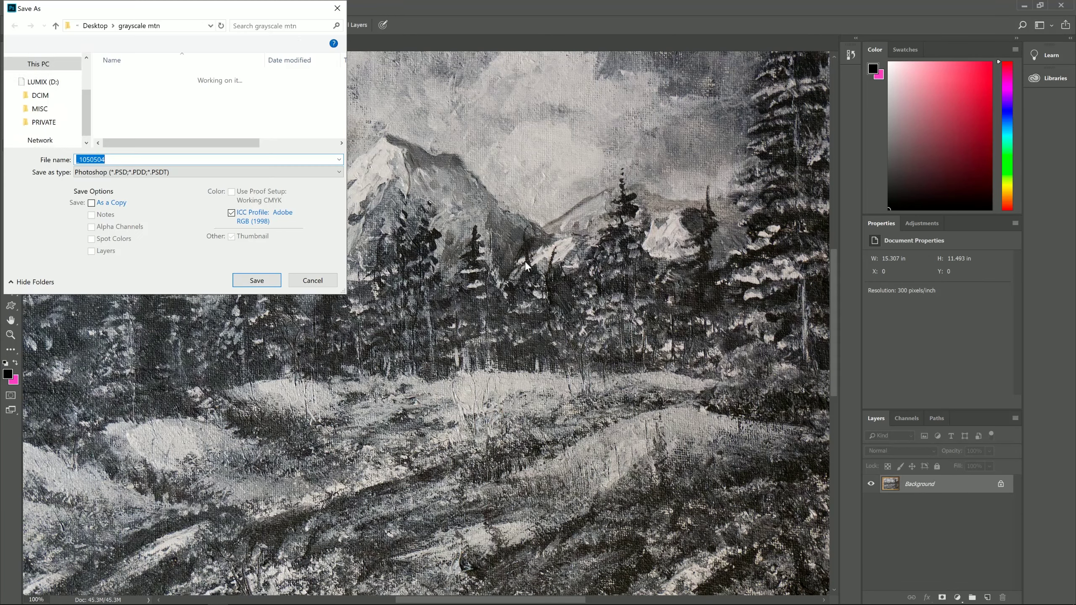
type("gray")
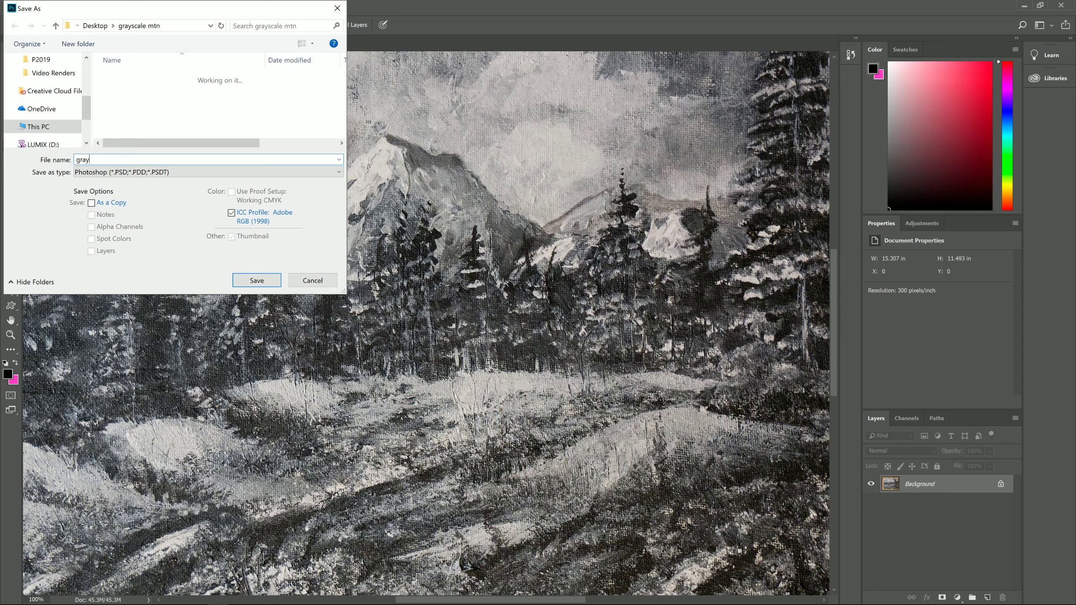
type("scale-mtn1")
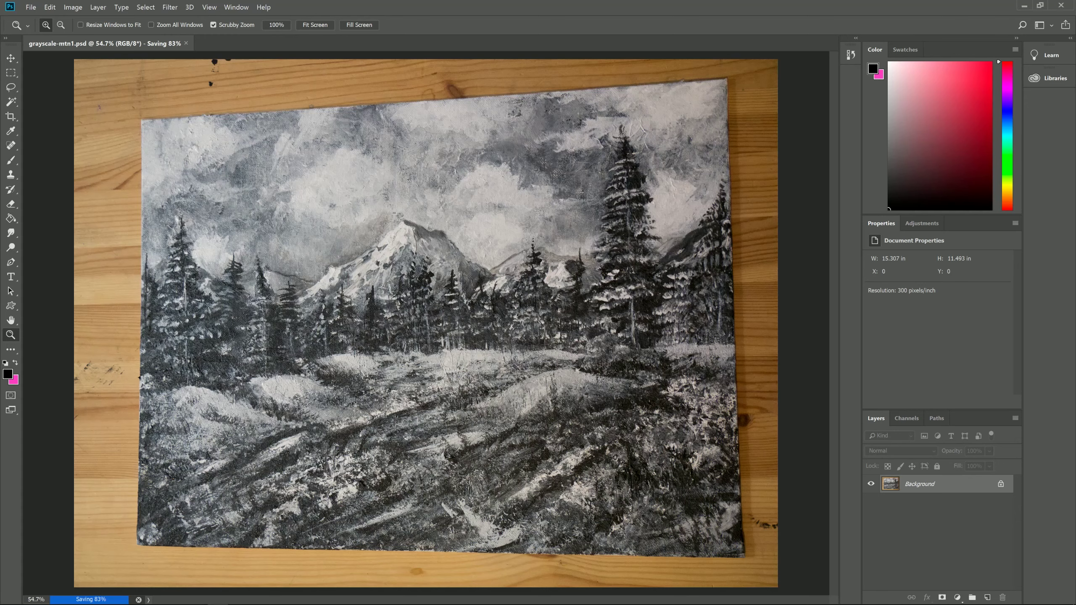
Fit a Perspective Warp plane to the painting's four corners and automatically straighten it both horizontally and vertically
left_click(50, 7)
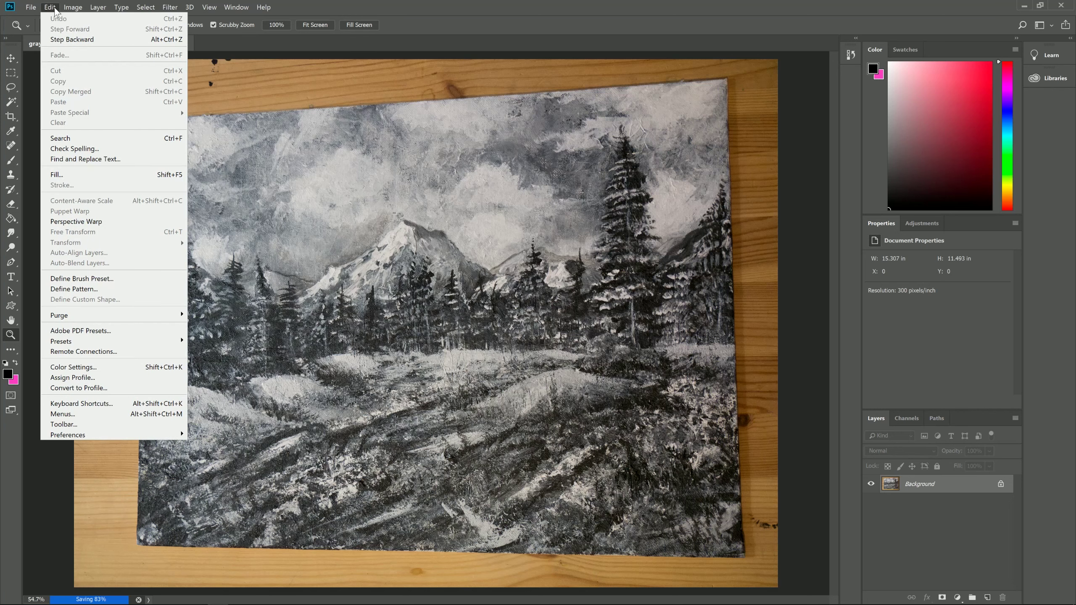
left_click(89, 222)
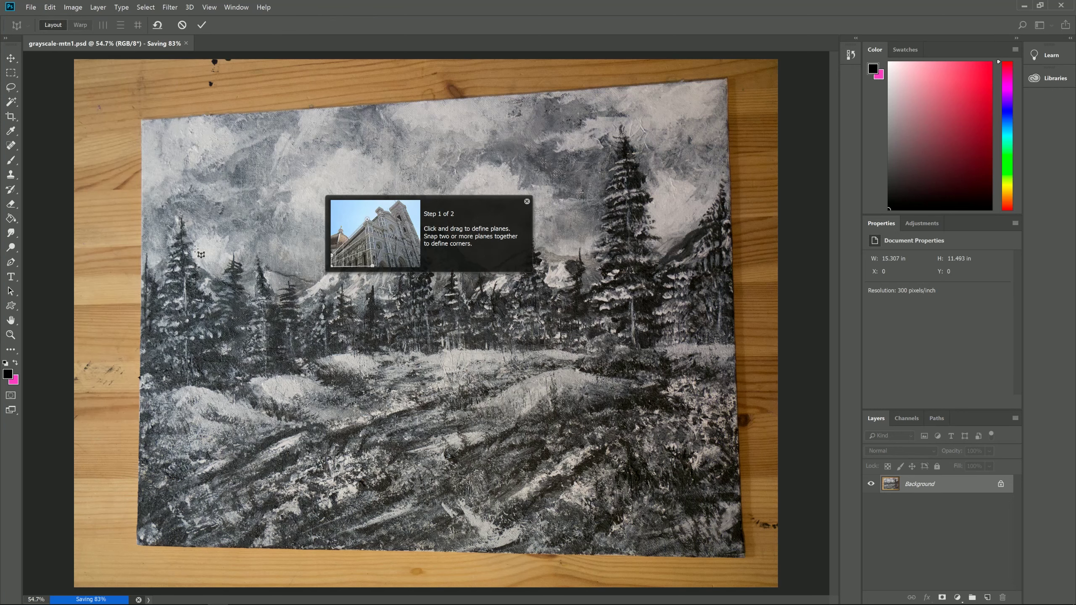
mouse_move(142, 121)
left_mouse_down()
mouse_move(328, 265)
mouse_move(597, 413)
mouse_move(667, 464)
mouse_move(745, 557)
left_mouse_up()
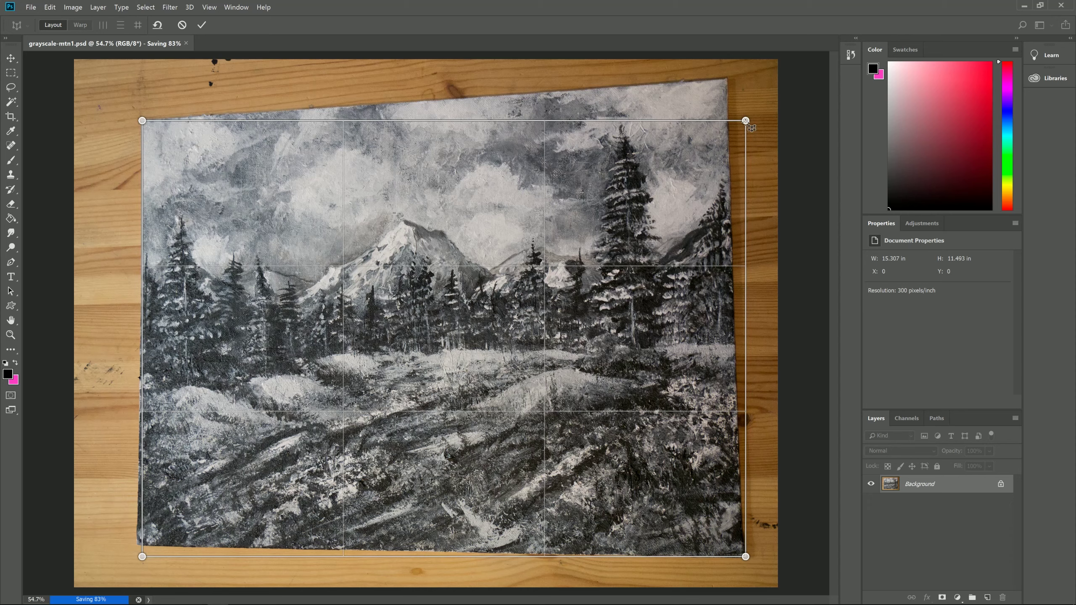
left_click_drag(744, 119, 728, 78)
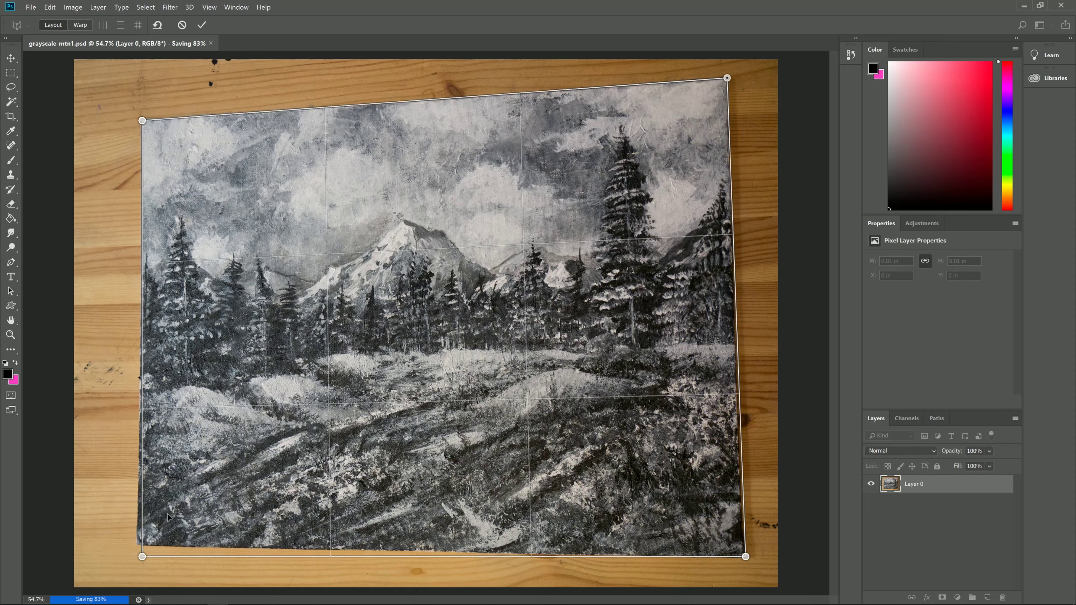
left_click_drag(142, 557, 137, 543)
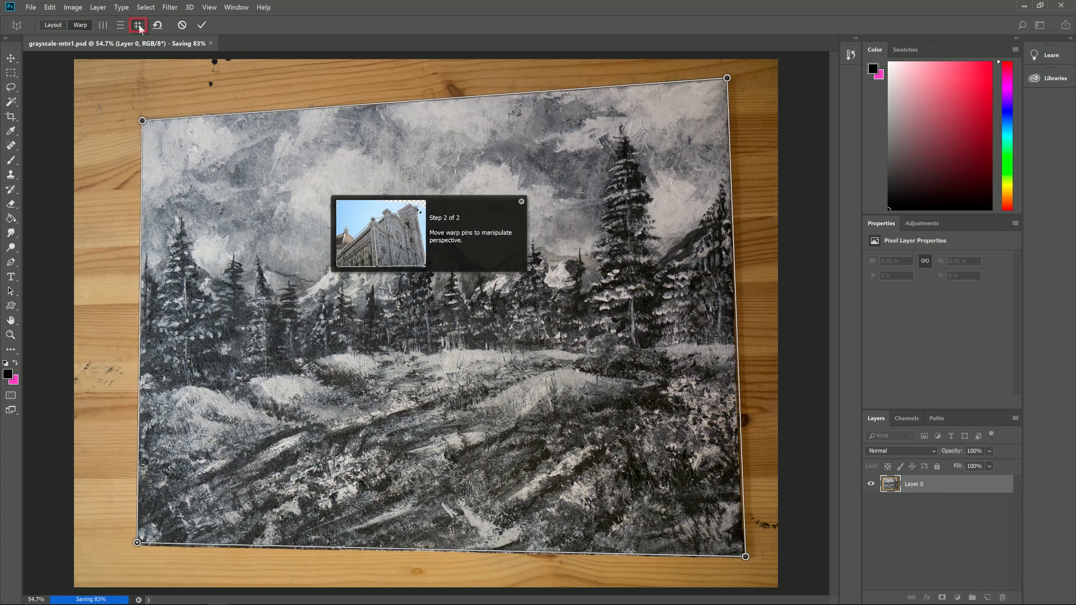
left_click(142, 26)
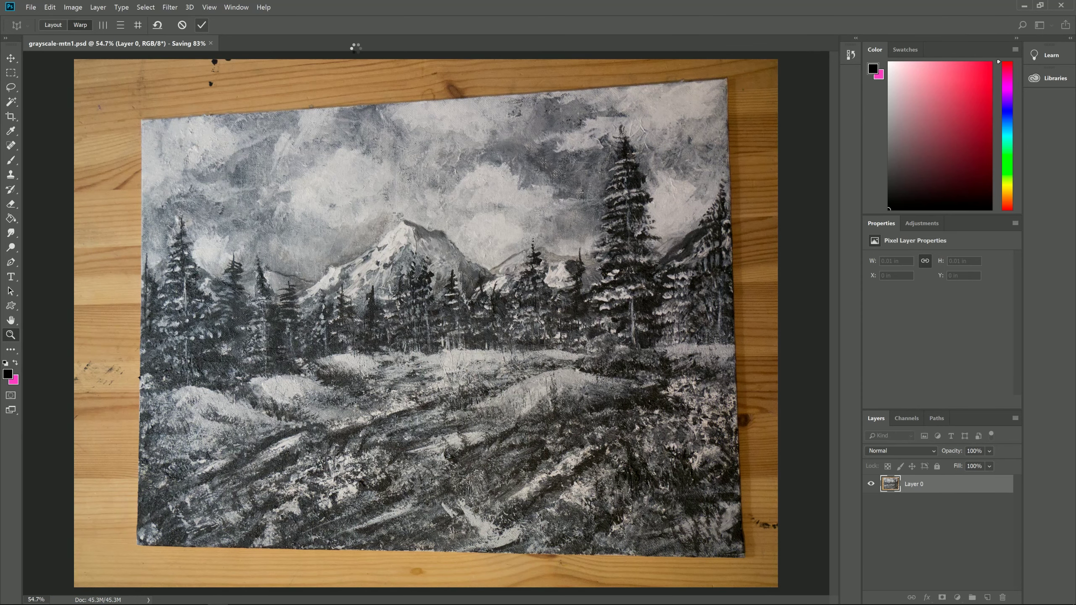
key("z")
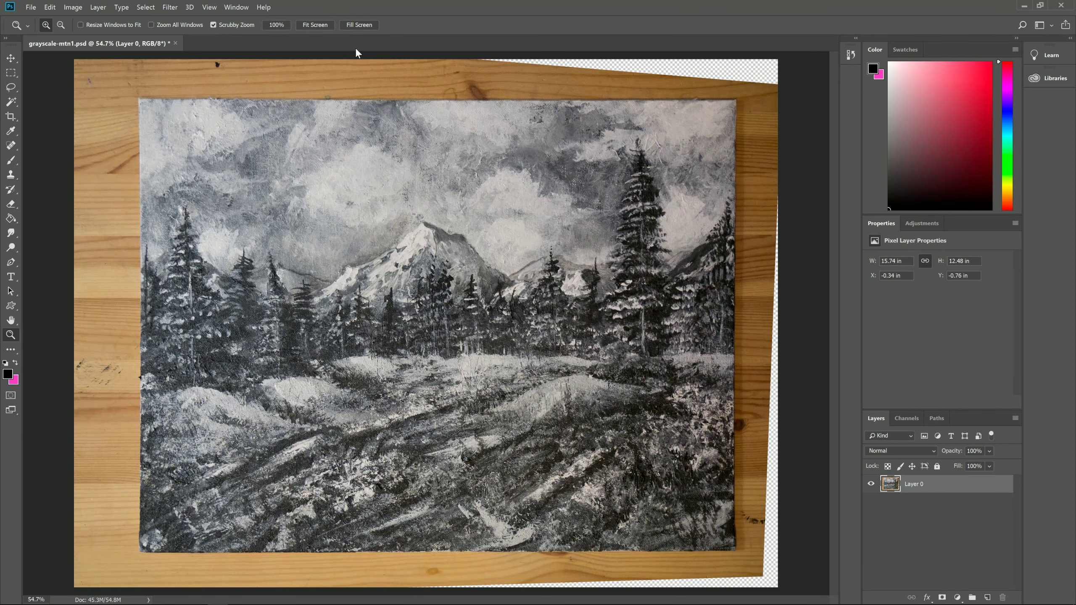
Crop the image to the edges of the painting, removing the wooden table around it
left_click(10, 116)
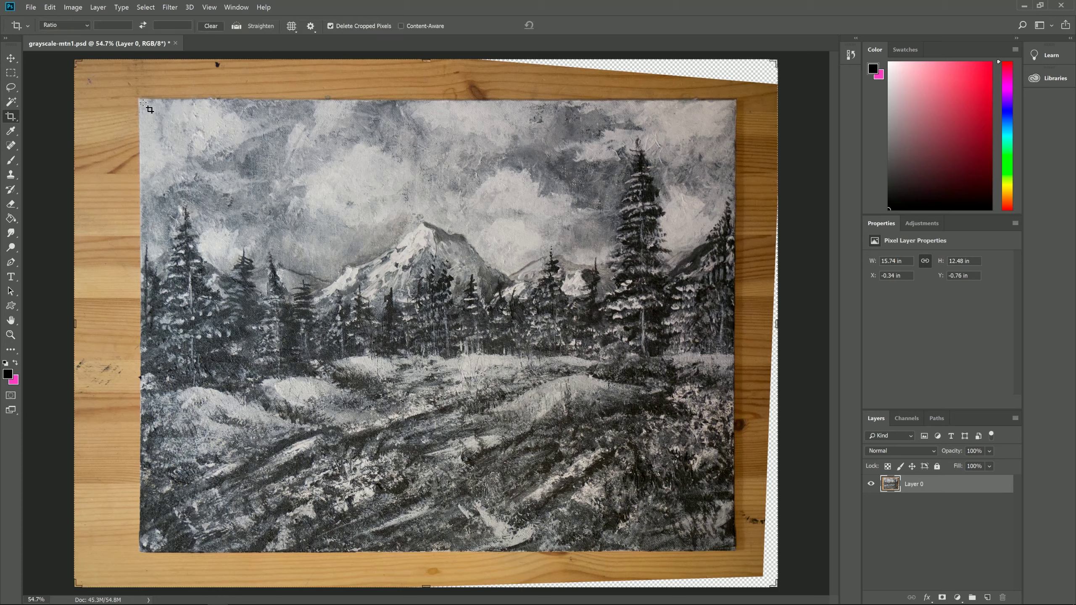
mouse_move(143, 103)
left_mouse_down()
mouse_move(237, 206)
mouse_move(738, 554)
left_mouse_up()
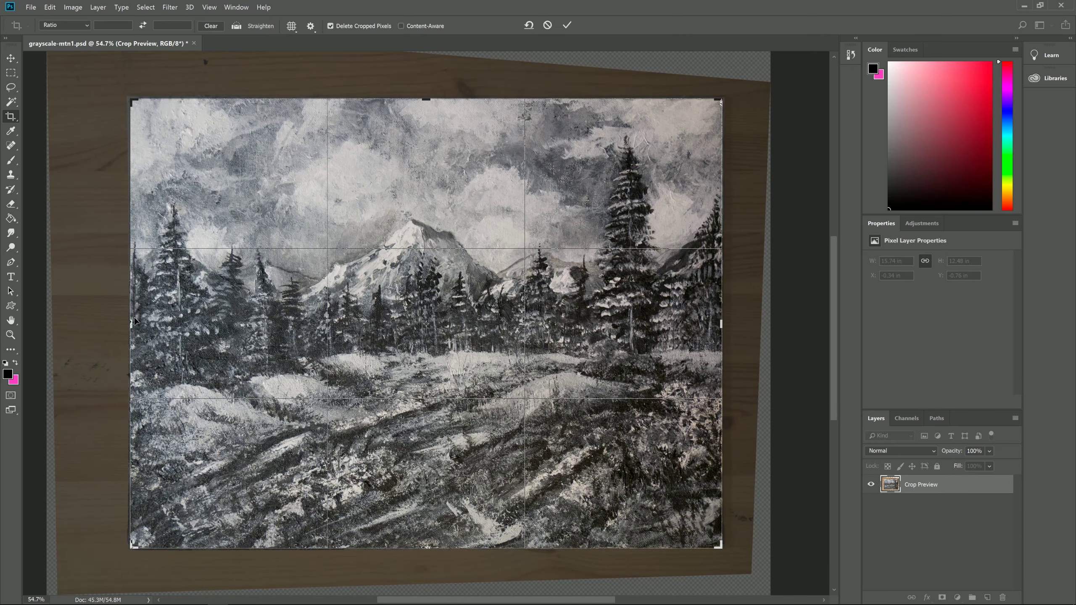
left_click_drag(131, 323, 131, 323)
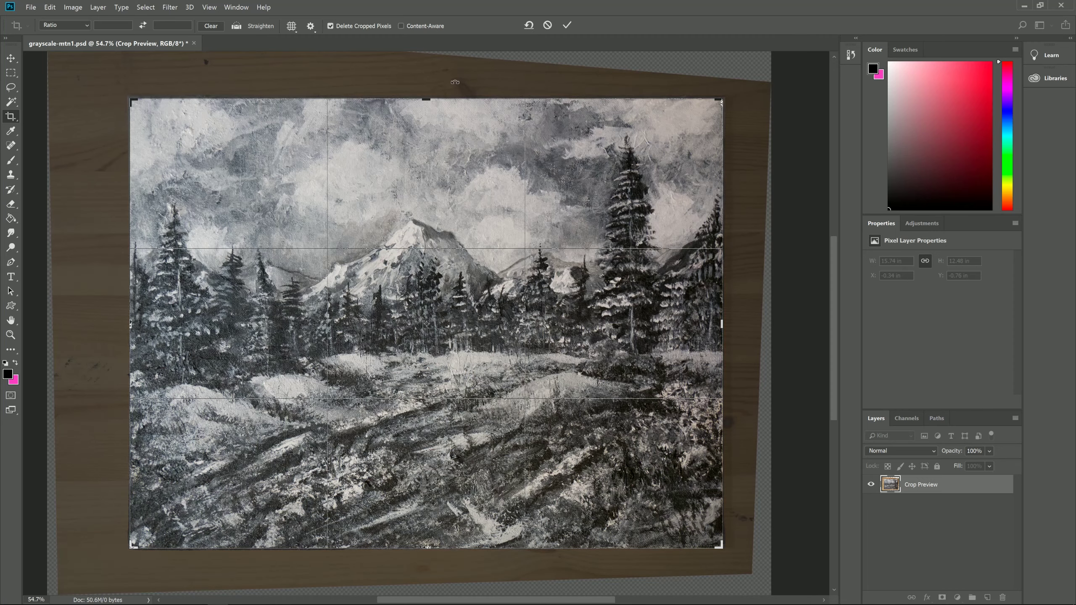
left_click(567, 25)
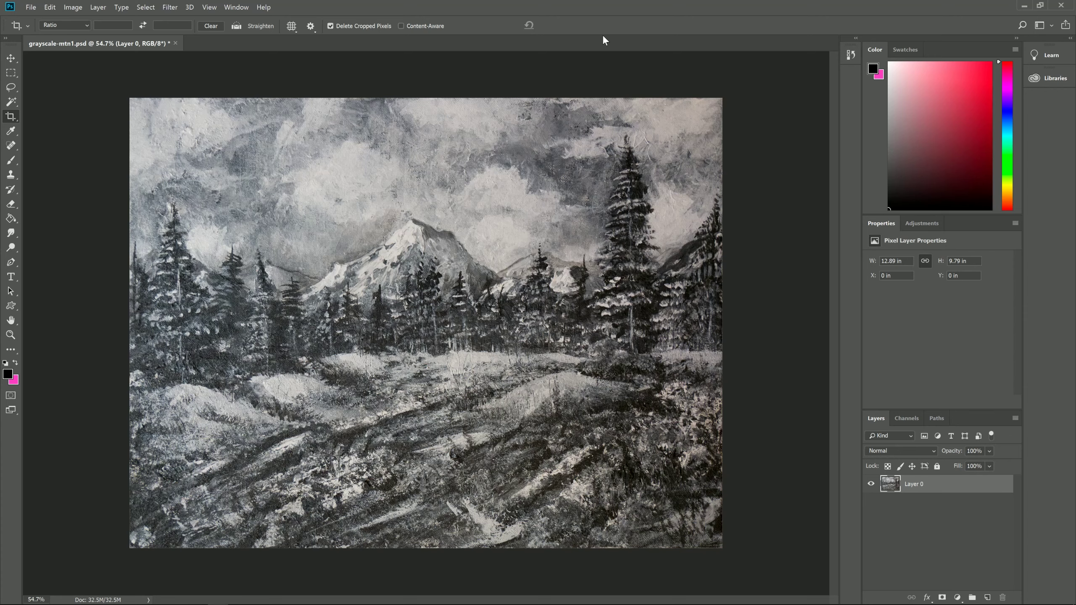
Add a Black & White adjustment layer with automatic color mixing and save the file
left_click(957, 598)
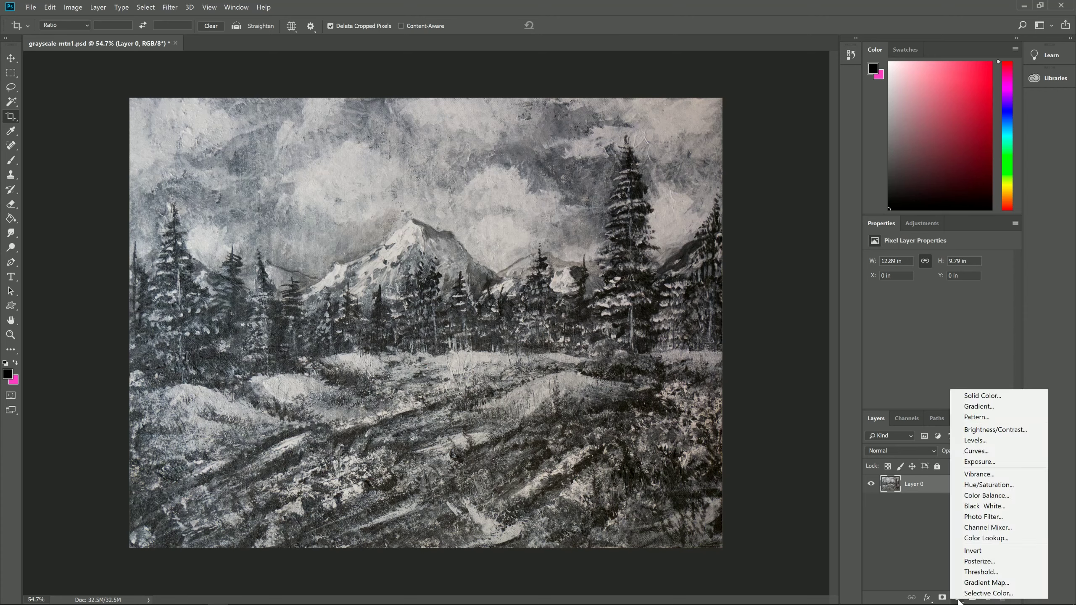
left_click(998, 505)
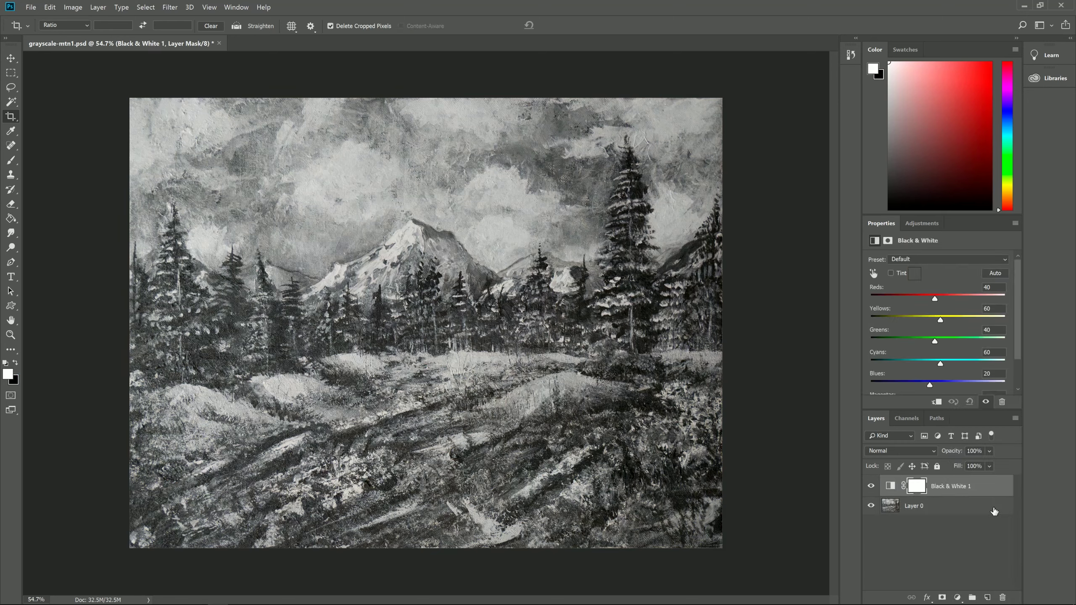
left_click(995, 274)
key("ctrl+s")
Merge the Black & White adjustment down into the painting layer and save the file
left_click(1015, 418)
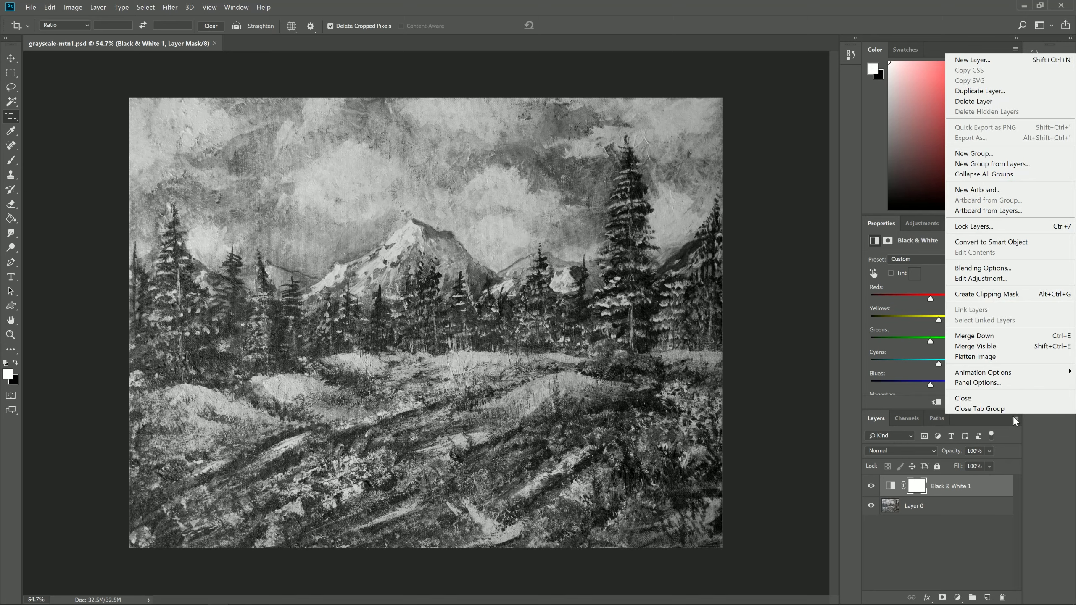
left_click(996, 338)
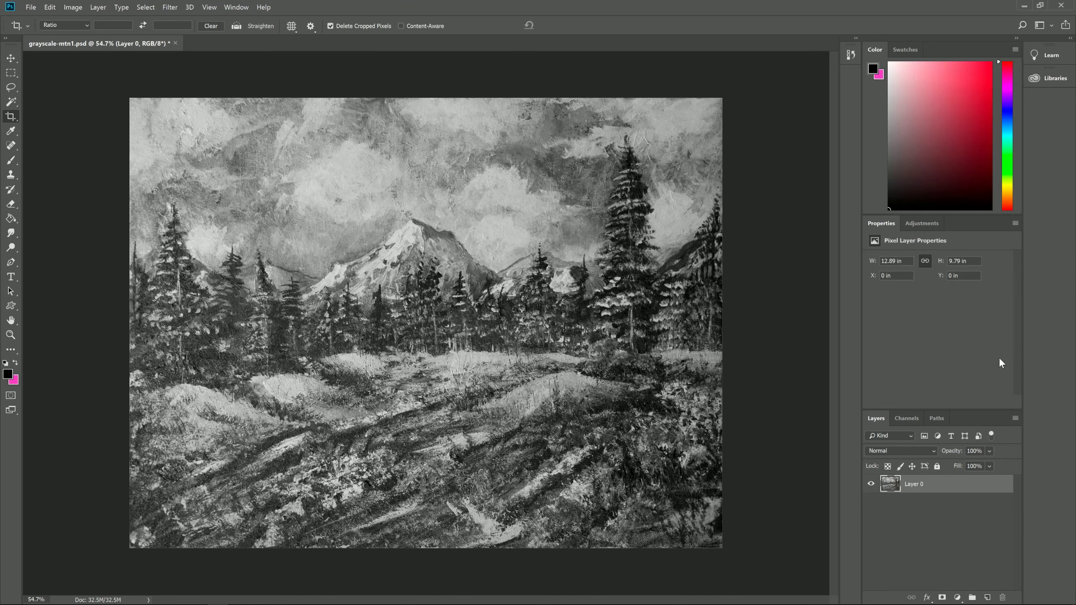
key("ctrl+s")
Add a Levels adjustment layer, apply its automatic correction and brighten the midtones slightly
left_click(958, 597)
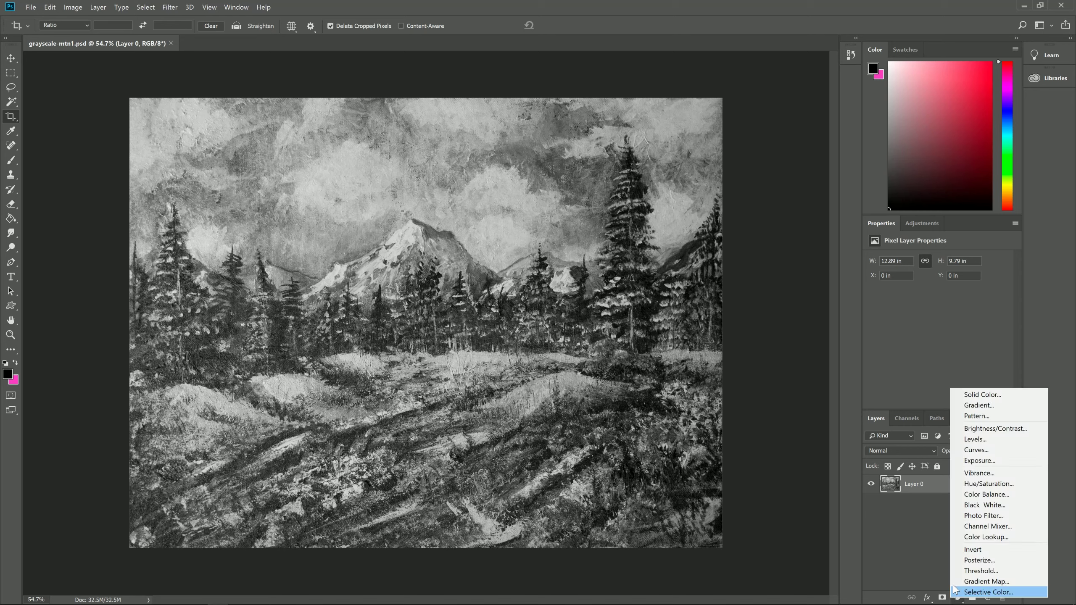
left_click(980, 440)
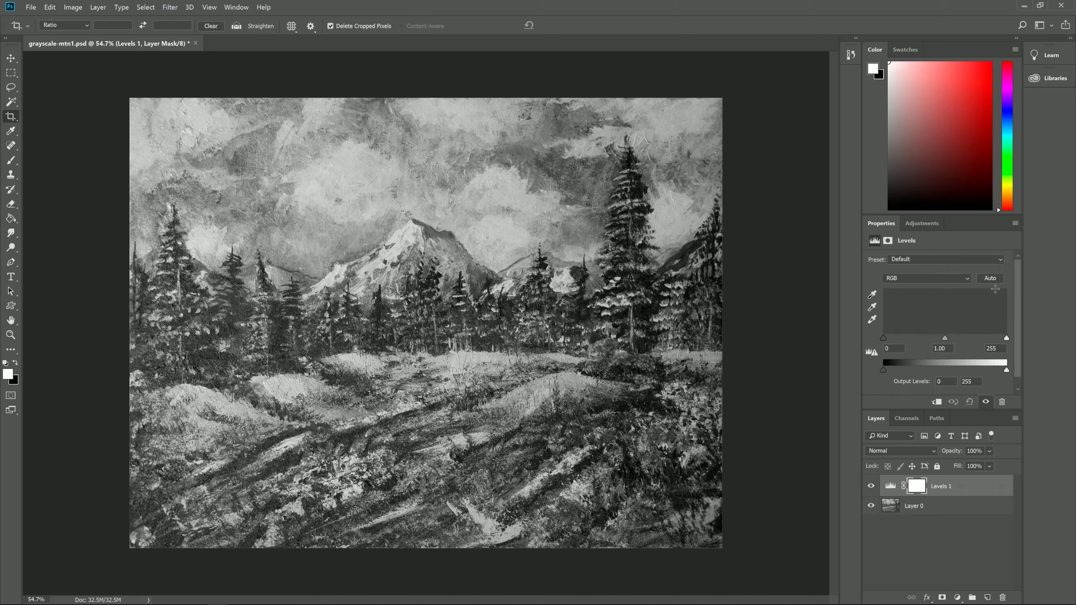
left_click(992, 278)
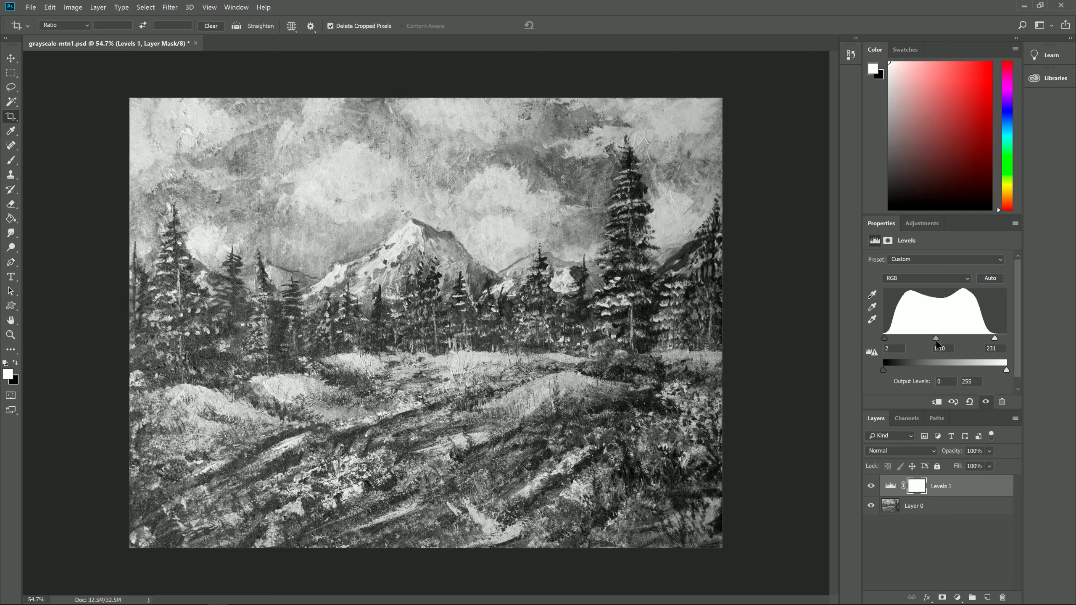
left_click_drag(936, 340, 934, 340)
Hide the Levels adjustment layer and duplicate Layer 0 as Layer 0 copy within the same document
left_click(918, 510)
left_click(871, 486)
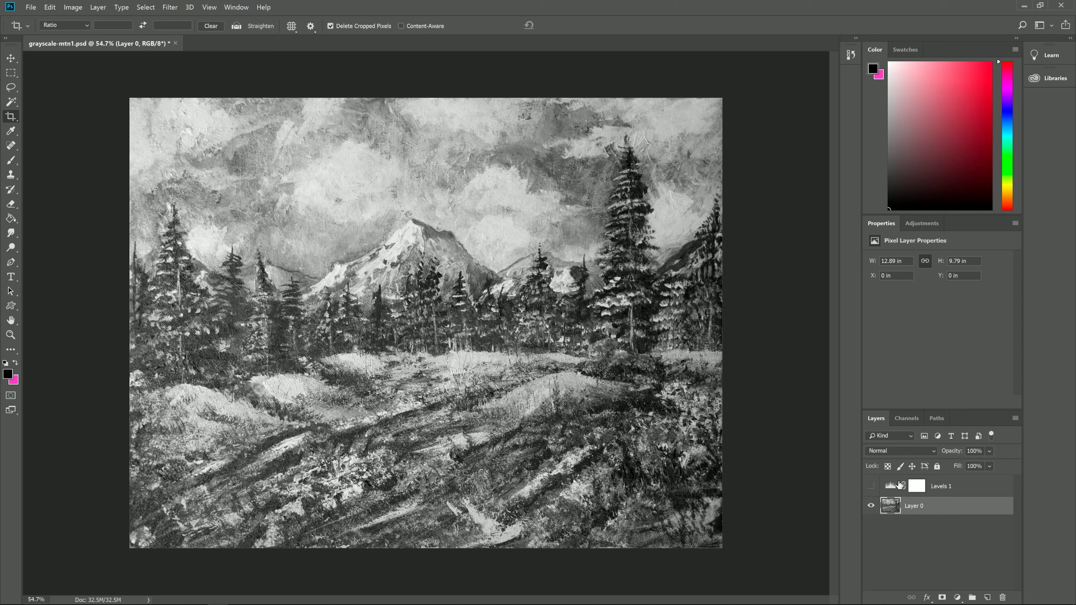
right_click(908, 506)
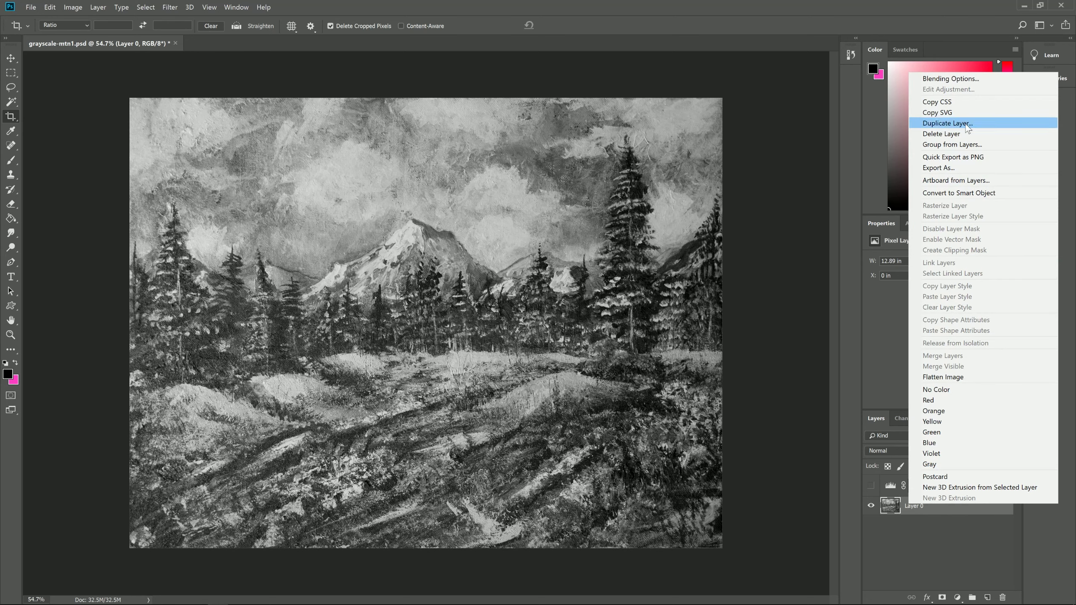
left_click(947, 122)
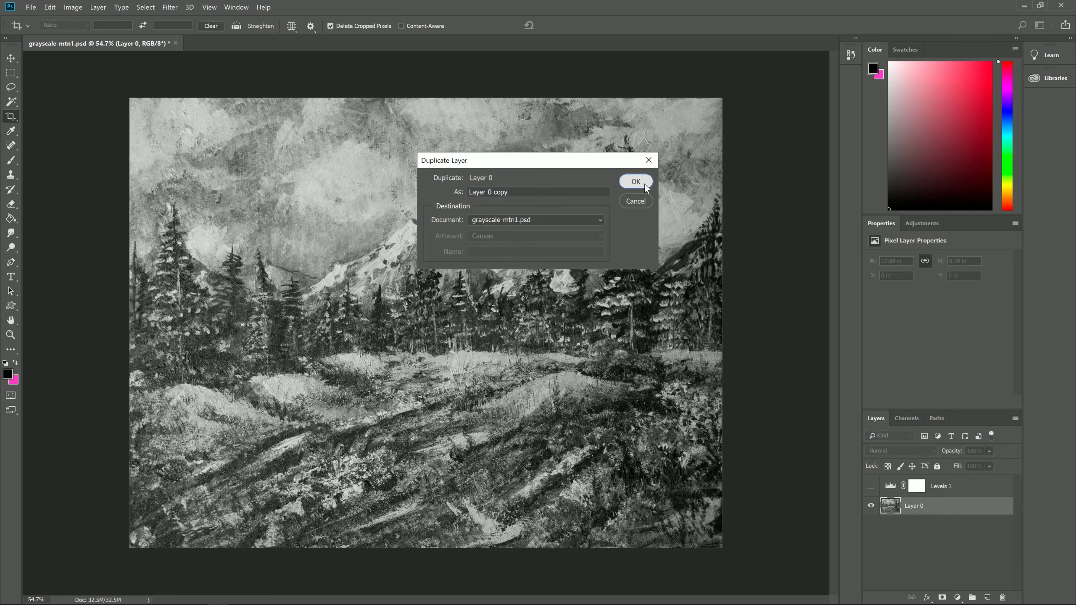
left_click(635, 182)
Set the blend mode of Layer 0 copy to Screen and add a white layer mask to it
left_click(907, 451)
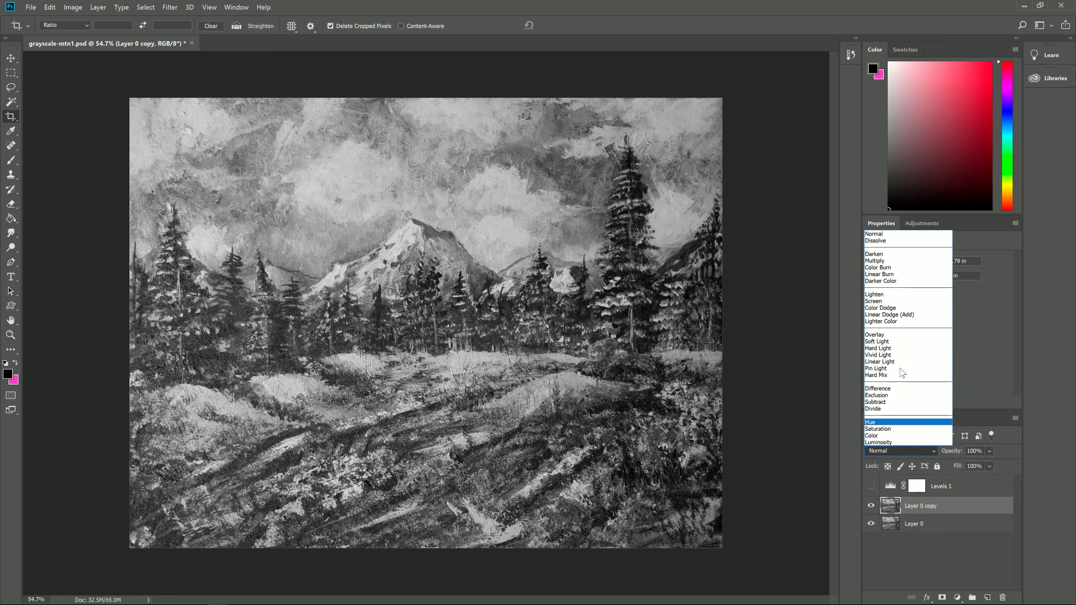
left_click(896, 295)
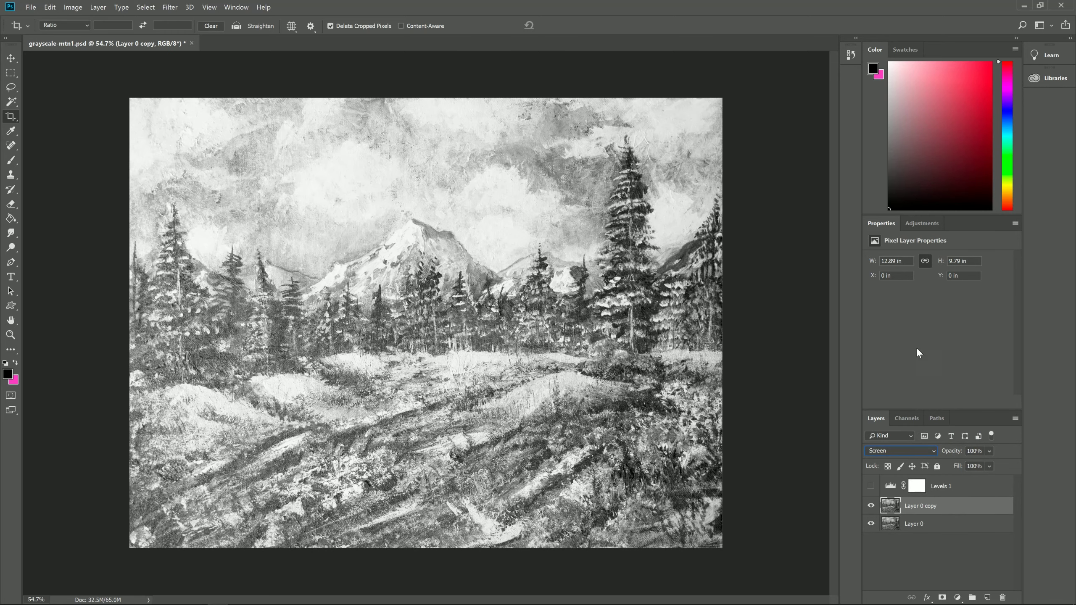
left_click(941, 598)
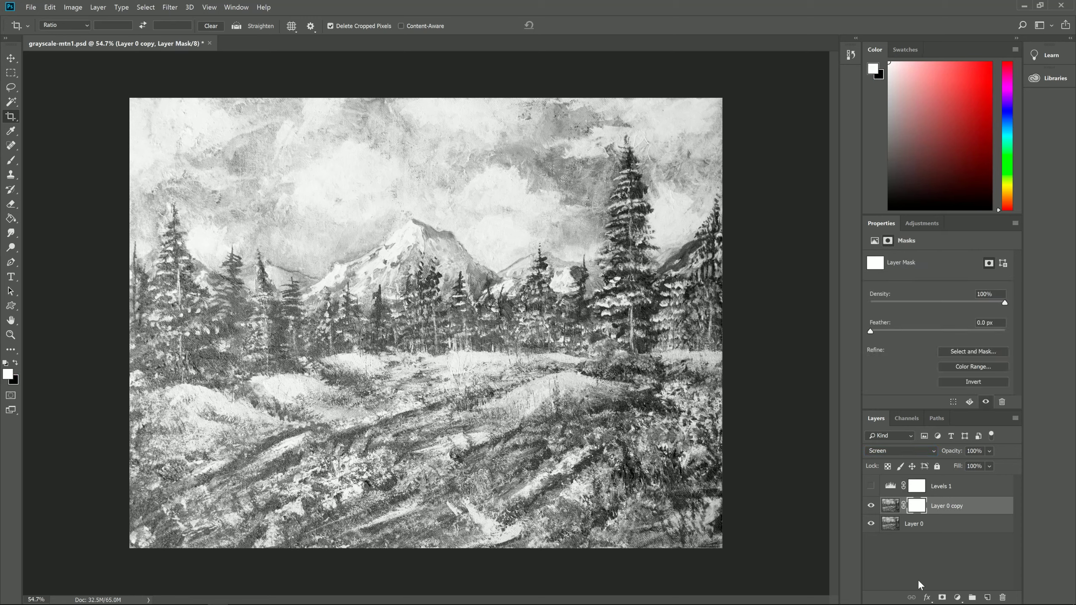
Apply a black-to-white linear gradient to Layer 0 copy's mask, running from the painting's left edge to beyond its centre
left_click(10, 218)
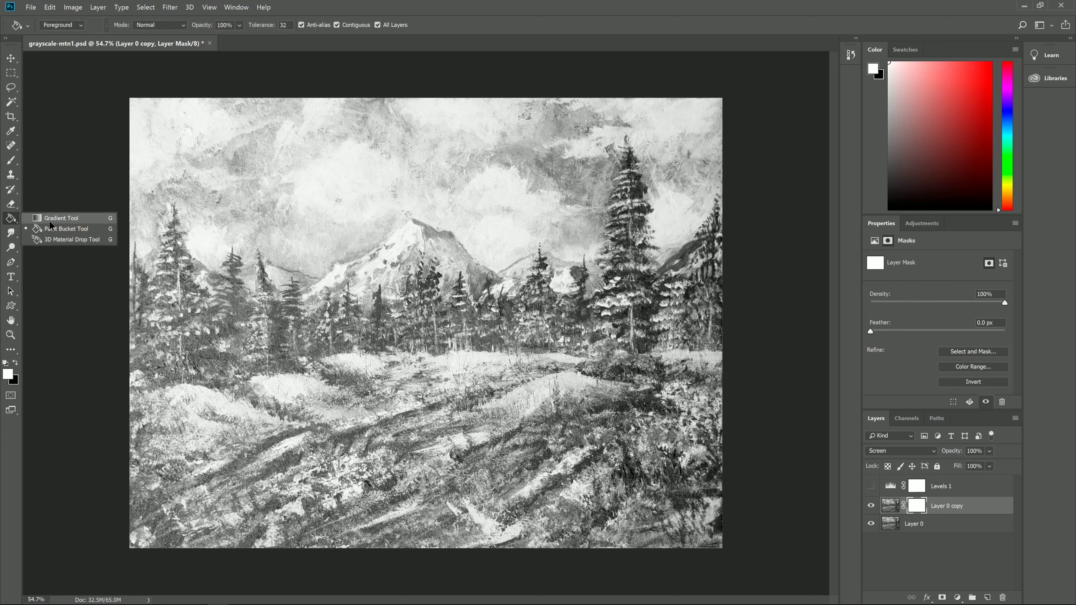
left_click(57, 217)
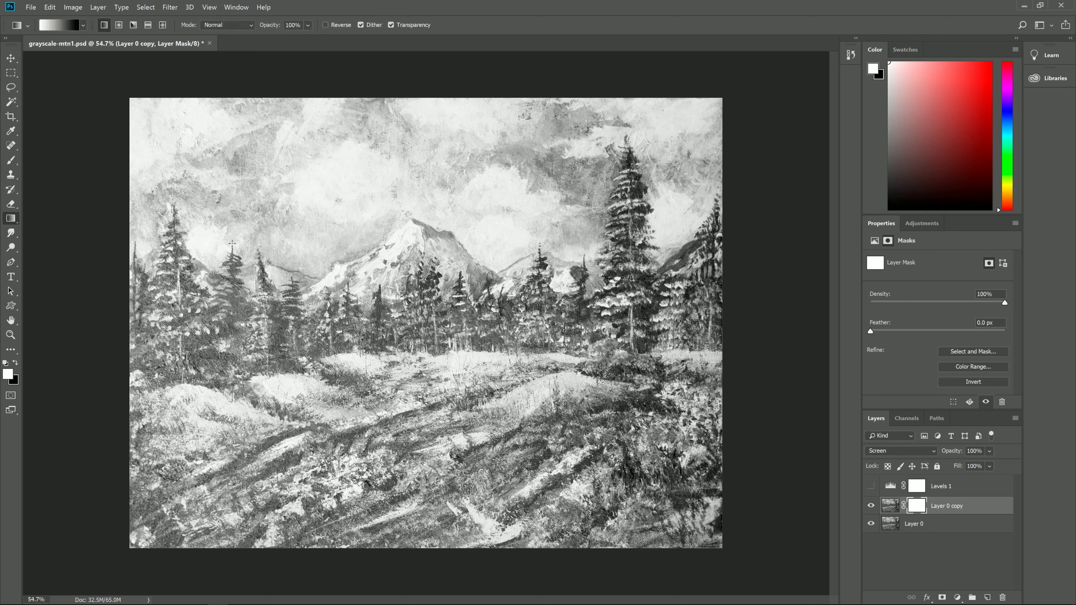
key("x")
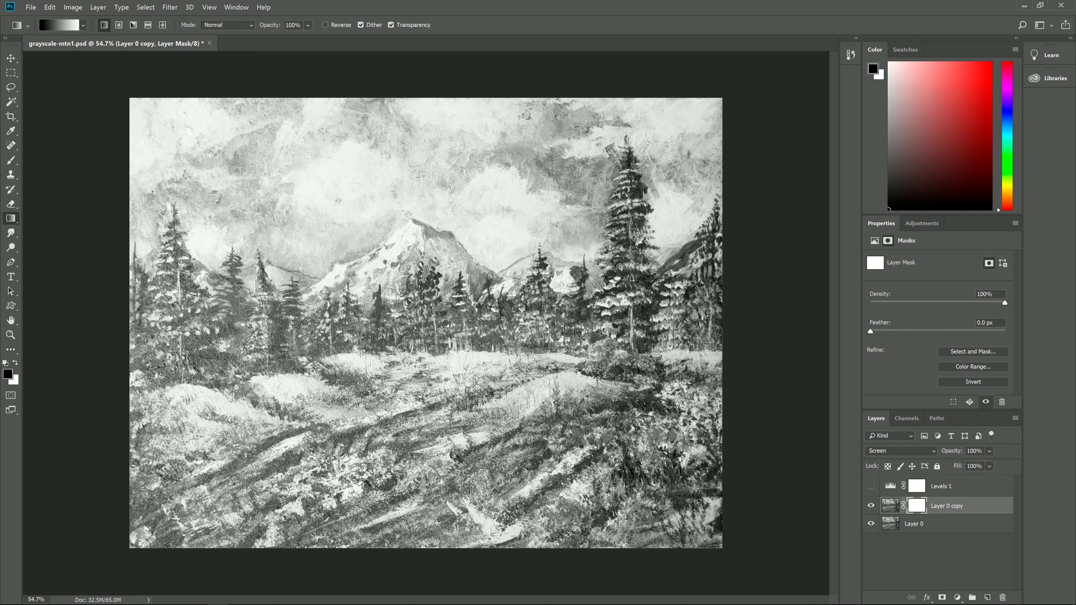
left_click_drag(114, 312, 542, 301)
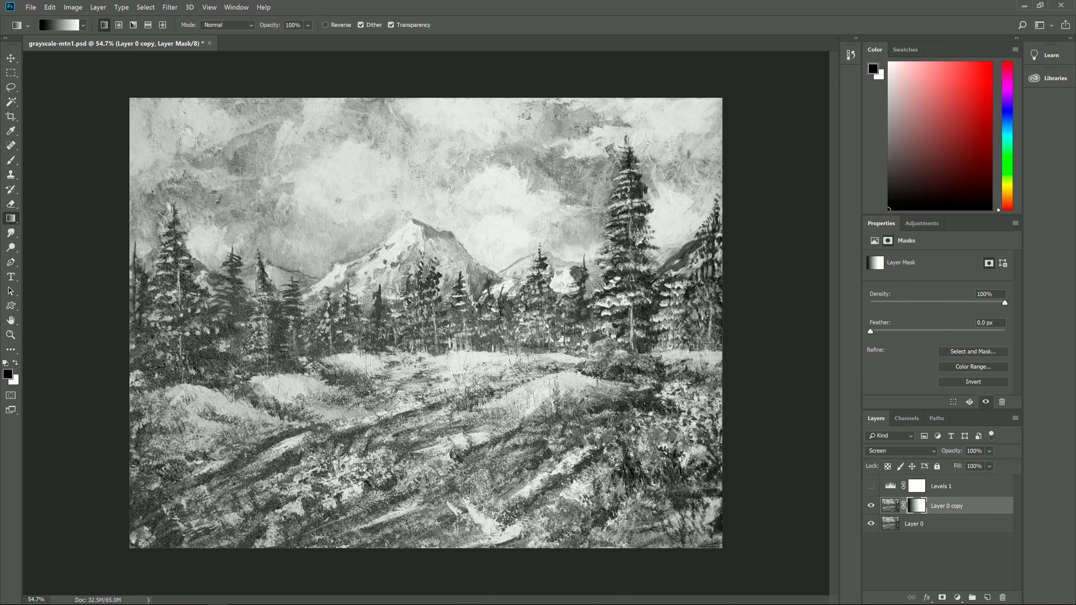
left_click_drag(597, 337, 612, 340)
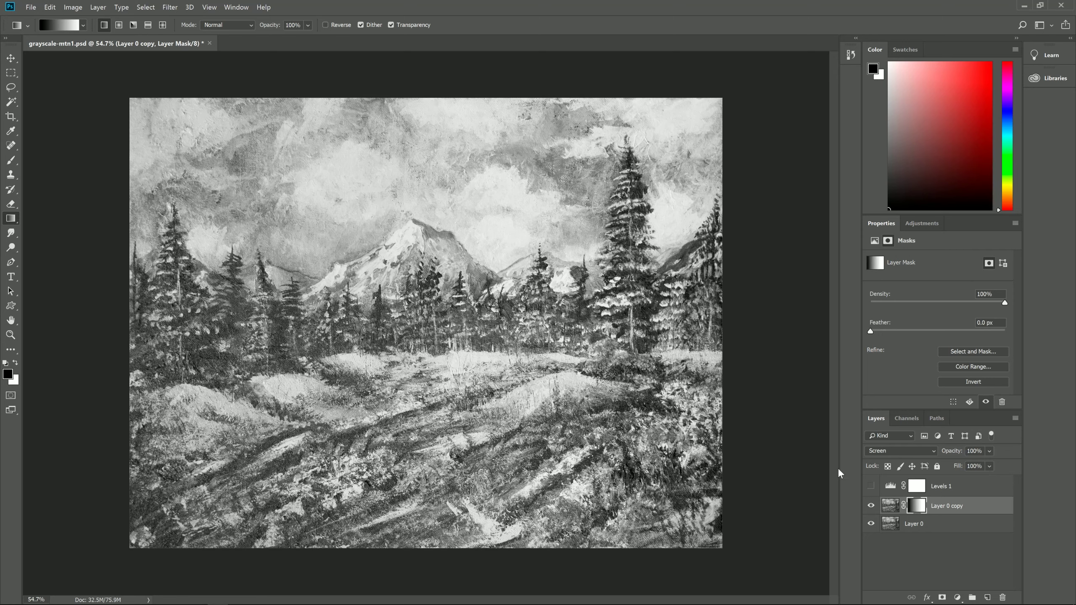
Show the Levels 1 adjustment layer again and lower Layer 0 copy's opacity to 87%
left_click(988, 451)
left_click(871, 506)
left_click(870, 506)
left_click(871, 506)
left_click(871, 506)
left_click(871, 487)
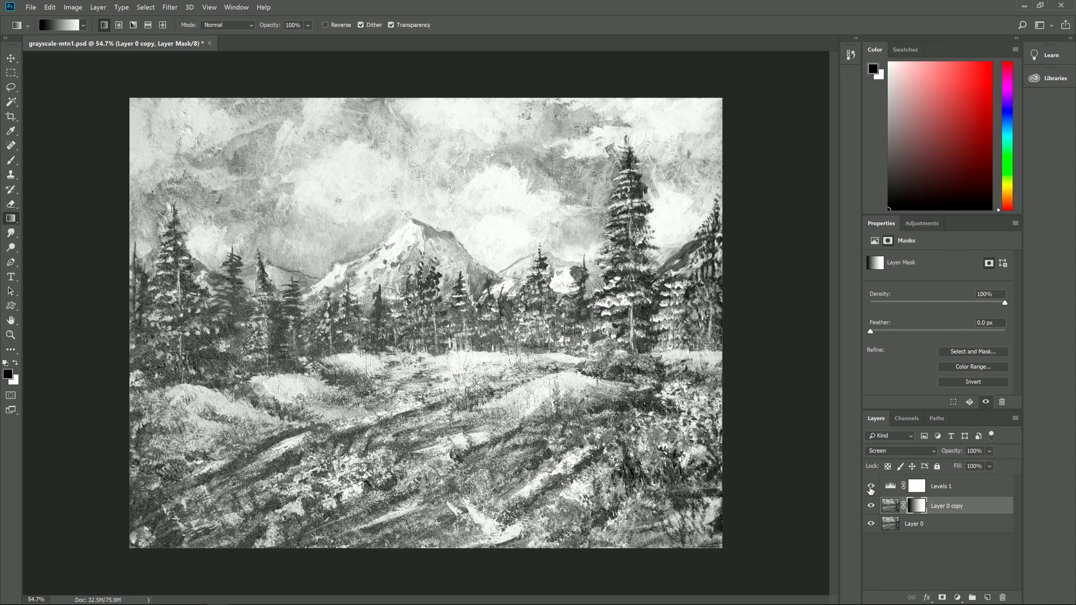
left_click(939, 490)
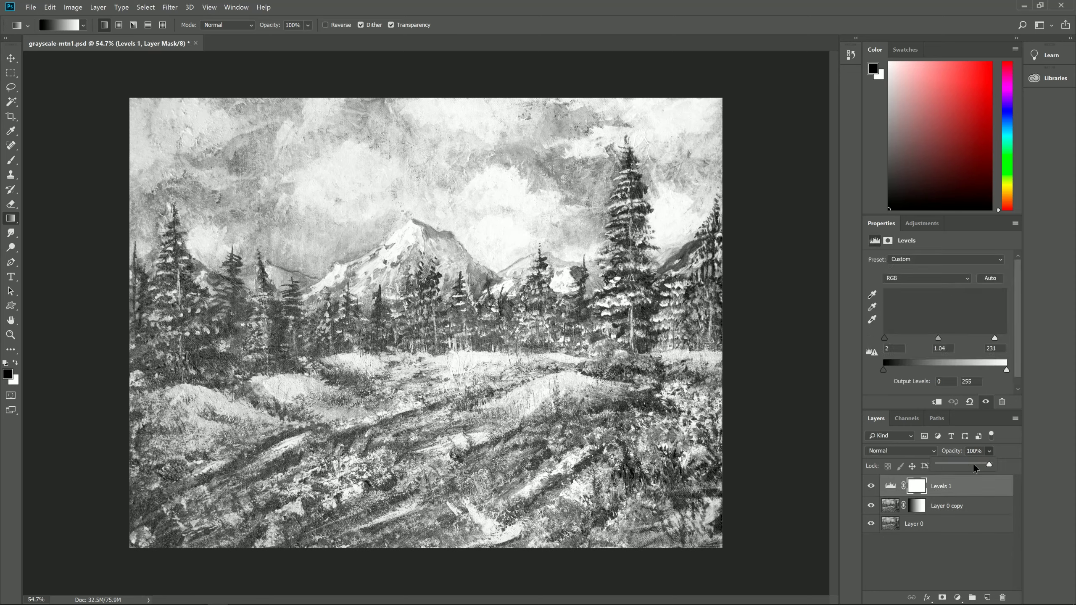
left_click(953, 504)
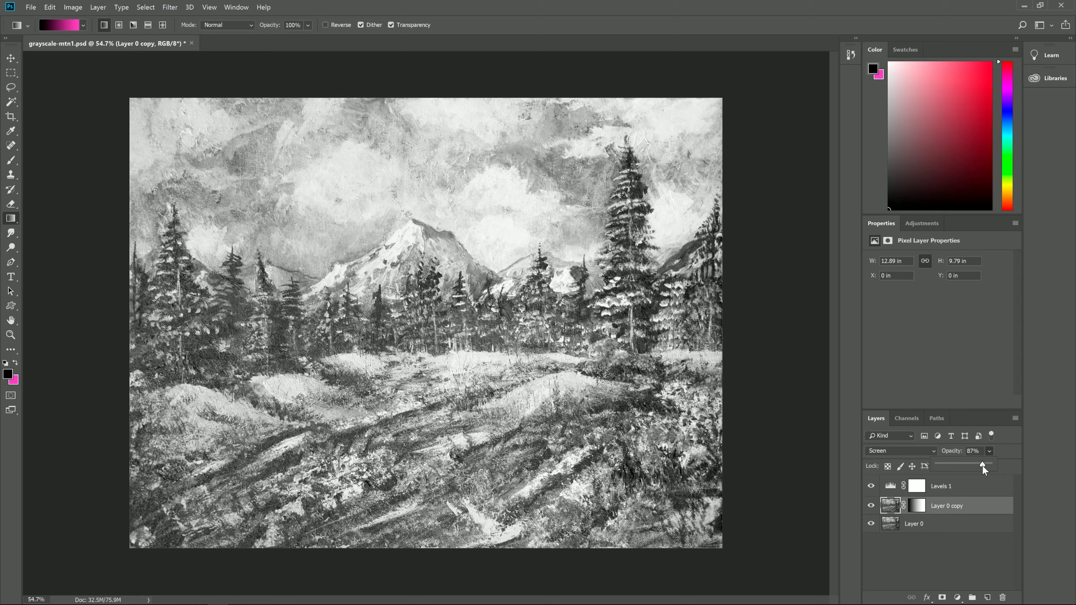
Save the layered document as a new Photoshop file named grayscale-mtn2
left_click(32, 8)
key("ctrl+shift+s")
key("Right")
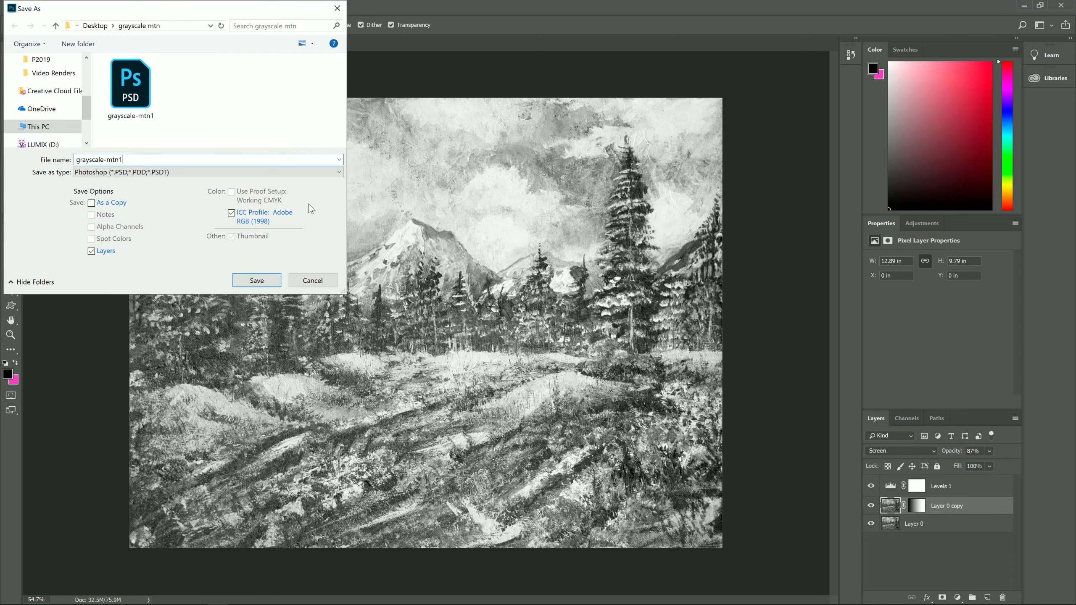
key("BackSpace")
type("2")
key("Return")
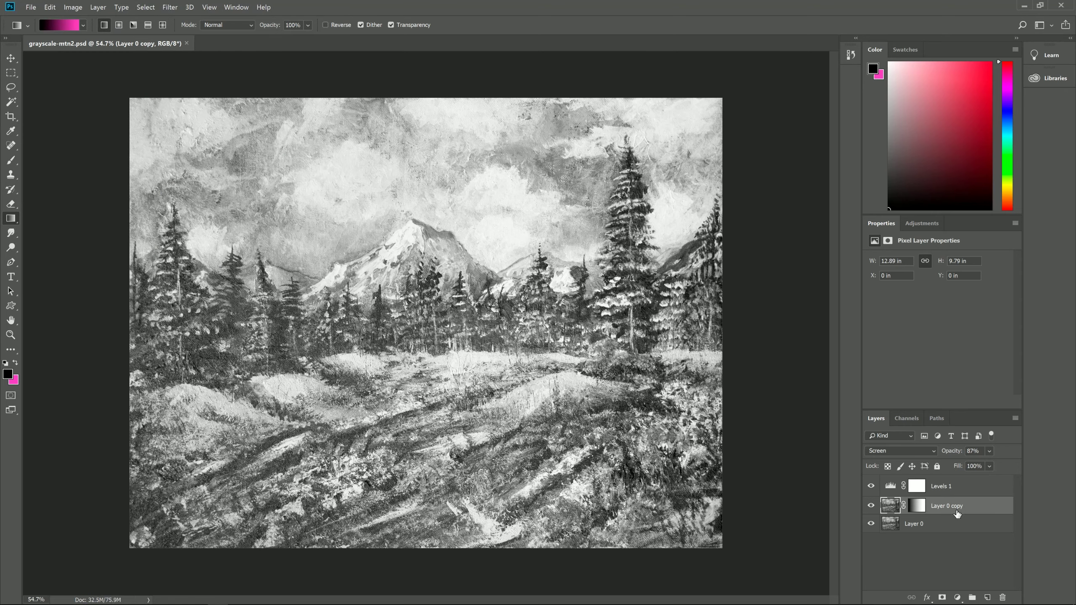
Flatten all layers into a single background and save the result as grayscale-mtn3
left_click(1014, 417)
left_click(990, 355)
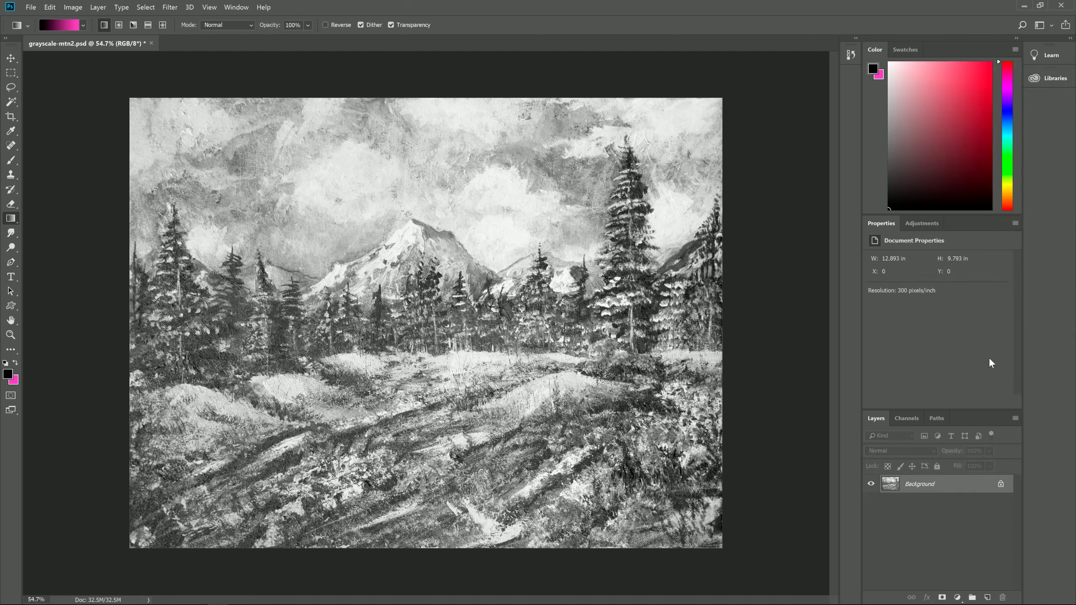
left_click(30, 7)
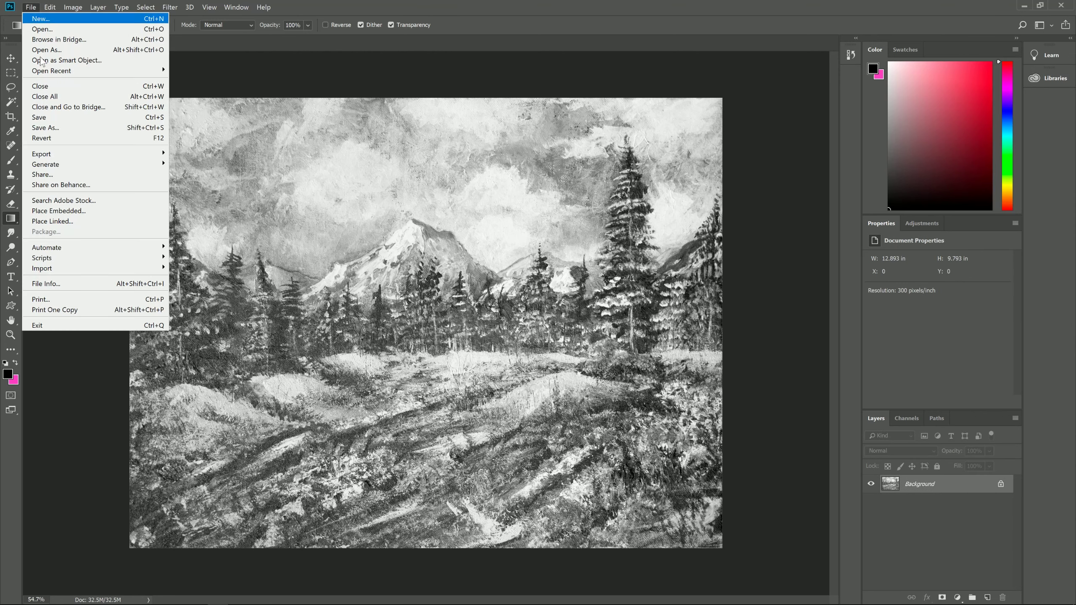
left_click(61, 131)
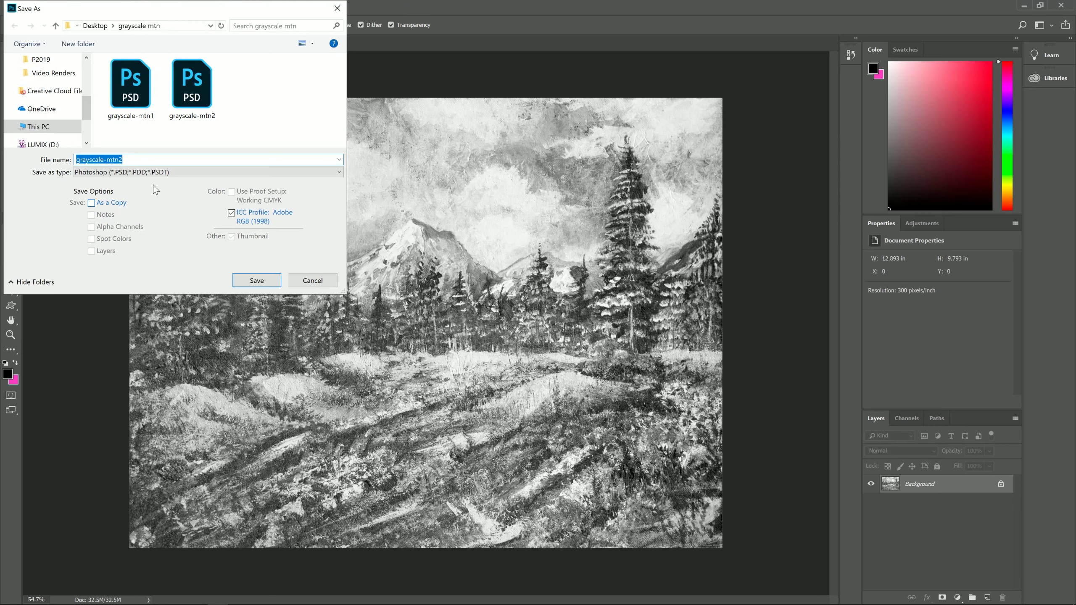
key("BackSpace")
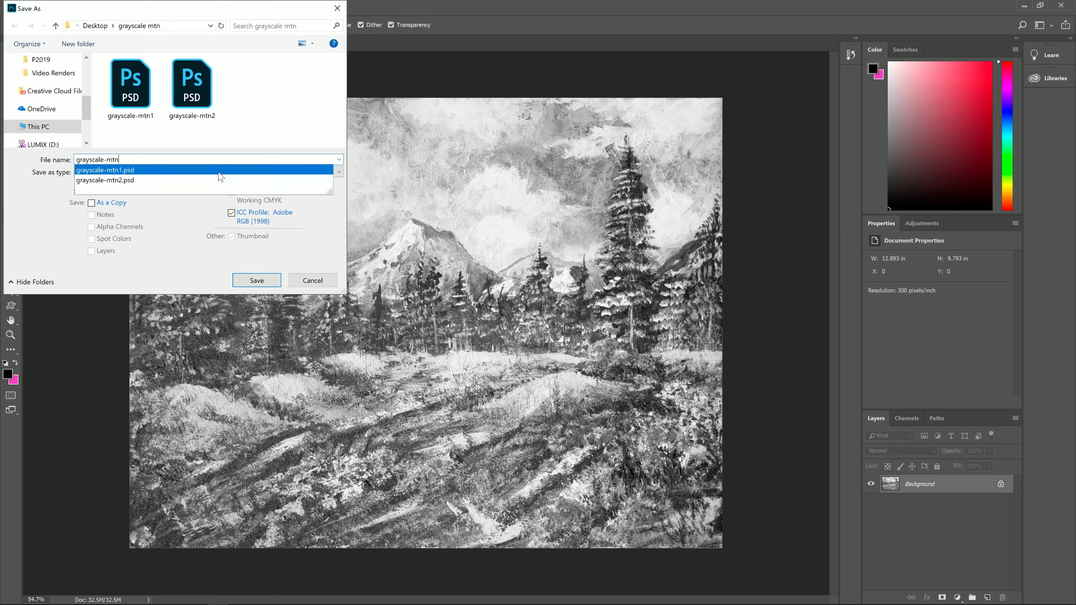
type("3")
key("Return")
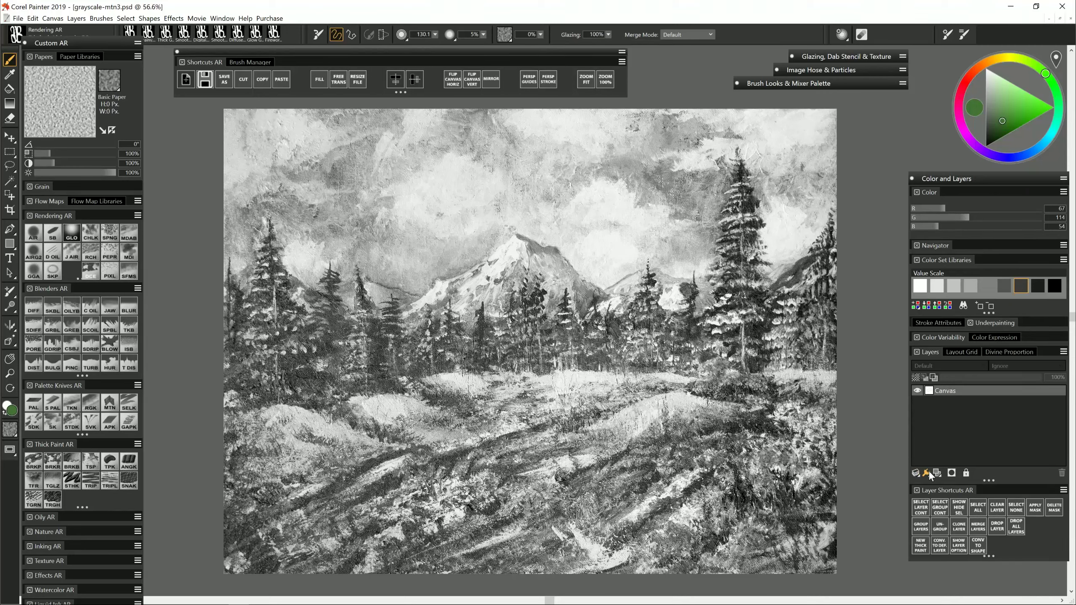
In Corel Painter, add a Multiply layer over grayscale-mtn3 and paint light blue (RGB 189, 221, 245) along the skyline and left sky
left_click(947, 365)
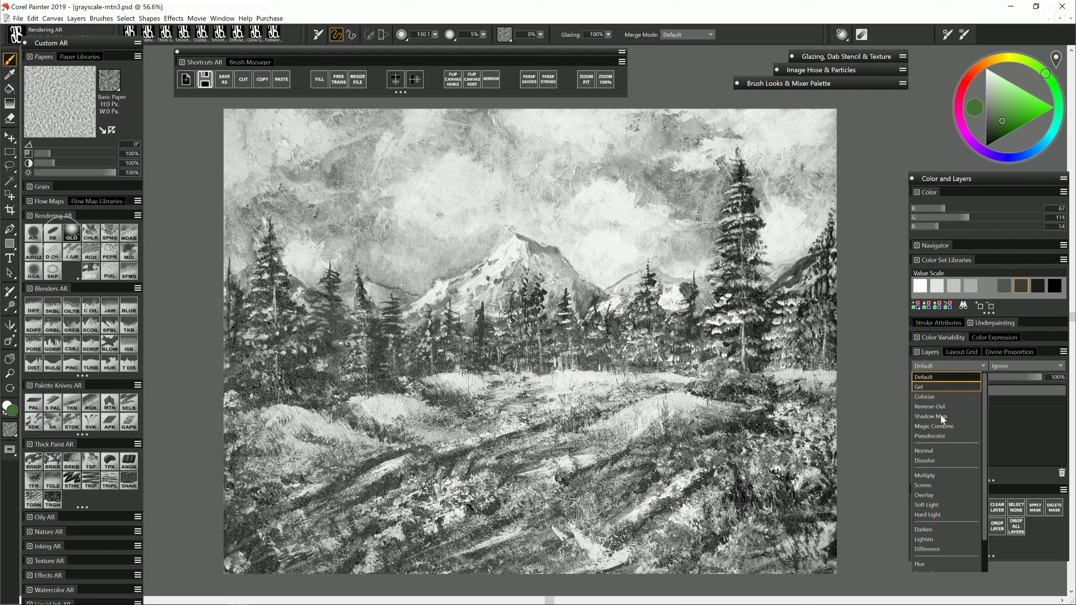
left_click(935, 476)
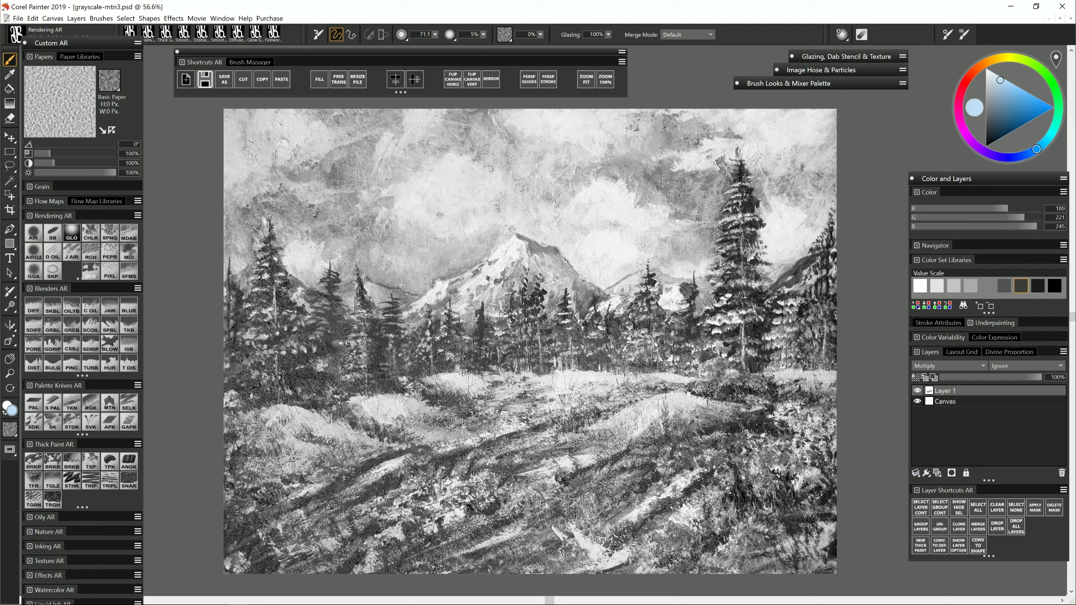
mouse_move(237, 114)
left_mouse_down()
mouse_move(283, 113)
mouse_move(229, 148)
mouse_move(226, 202)
mouse_move(253, 230)
mouse_move(264, 223)
mouse_move(279, 260)
mouse_move(343, 285)
mouse_move(420, 289)
mouse_move(522, 230)
mouse_move(607, 276)
mouse_move(643, 263)
mouse_move(643, 276)
mouse_move(660, 262)
mouse_move(699, 285)
left_mouse_up()
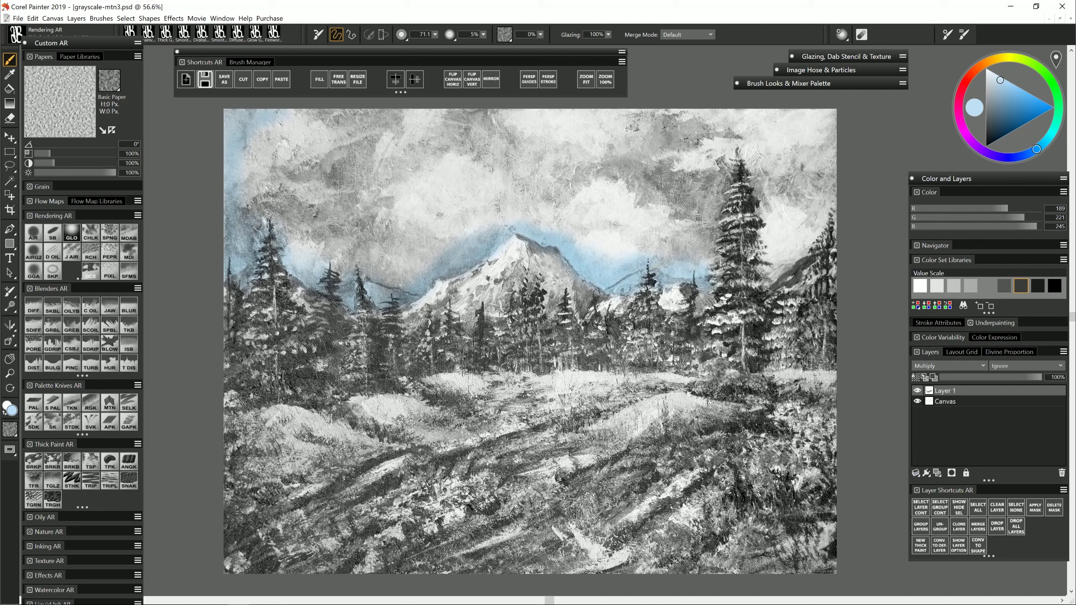
mouse_move(772, 274)
left_mouse_down()
mouse_move(841, 218)
mouse_move(810, 242)
mouse_move(770, 242)
left_mouse_up()
mouse_move(706, 259)
left_mouse_down()
mouse_move(716, 223)
mouse_move(703, 256)
left_mouse_up()
mouse_move(763, 193)
left_mouse_down()
mouse_move(765, 223)
mouse_move(752, 191)
mouse_move(761, 247)
left_mouse_up()
Enlarge the brush to about 320.9 and tint the upper and side areas of the sky light blue with broad strokes
key("bracketright")
key("bracketright")
key("bracketright")
key("bracketright")
mouse_move(259, 206)
left_mouse_down()
mouse_move(255, 183)
mouse_move(282, 122)
mouse_move(306, 114)
left_mouse_up()
mouse_move(762, 178)
left_mouse_down()
mouse_move(798, 222)
mouse_move(824, 184)
mouse_move(831, 135)
left_mouse_up()
mouse_move(706, 221)
left_mouse_down()
mouse_move(688, 203)
mouse_move(609, 268)
mouse_move(588, 238)
left_mouse_up()
mouse_move(312, 249)
left_mouse_down()
mouse_move(285, 191)
mouse_move(357, 104)
left_mouse_up()
mouse_move(327, 141)
left_mouse_down()
mouse_move(365, 110)
mouse_move(272, 126)
mouse_move(573, 114)
mouse_move(569, 147)
mouse_move(360, 178)
mouse_move(595, 192)
left_mouse_up()
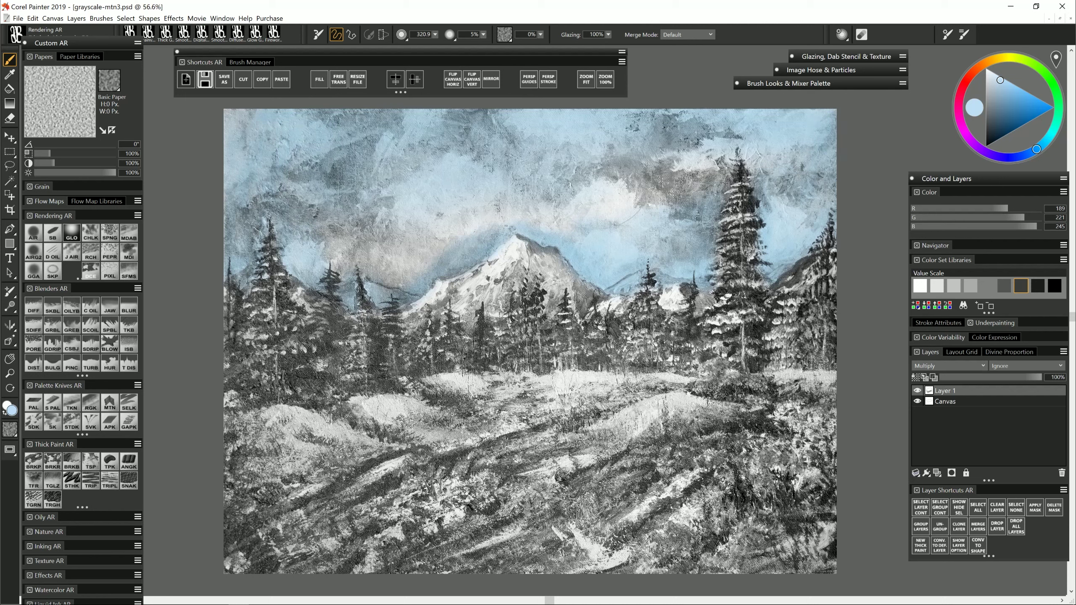
Cover the remaining untinted clouds and gaps in the sky with light blue
left_click_drag(543, 119, 553, 122)
mouse_move(332, 238)
left_mouse_down()
mouse_move(373, 241)
mouse_move(407, 282)
left_mouse_up()
left_click_drag(438, 250, 367, 231)
mouse_move(458, 205)
left_mouse_down()
mouse_move(472, 224)
mouse_move(552, 219)
mouse_move(590, 187)
mouse_move(639, 200)
mouse_move(659, 177)
mouse_move(830, 167)
left_mouse_up()
key("bracketright")
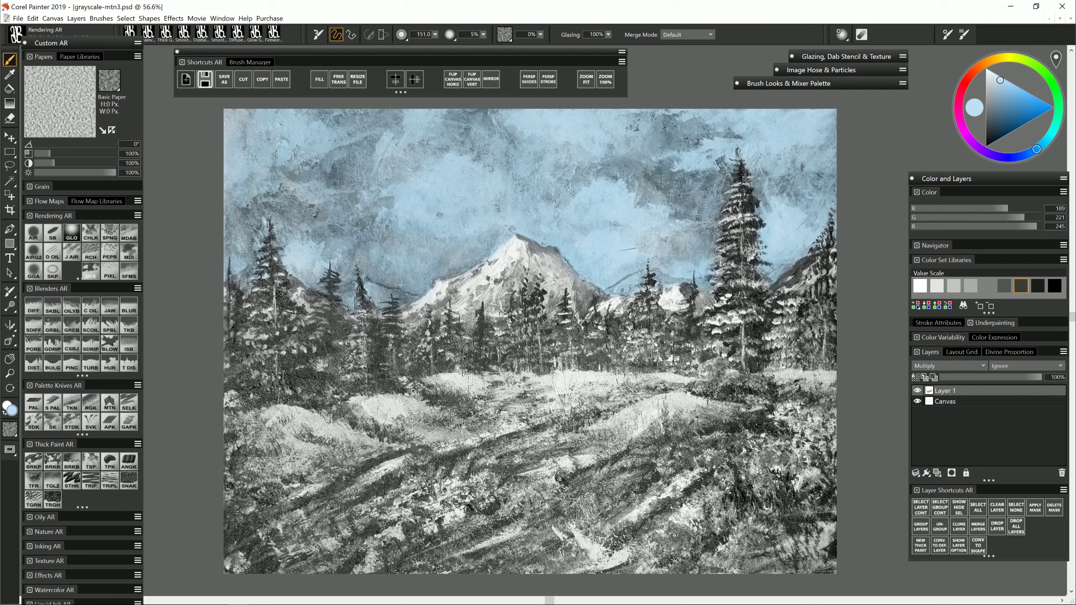
mouse_move(275, 109)
left_mouse_down()
mouse_move(240, 128)
mouse_move(227, 181)
left_mouse_up()
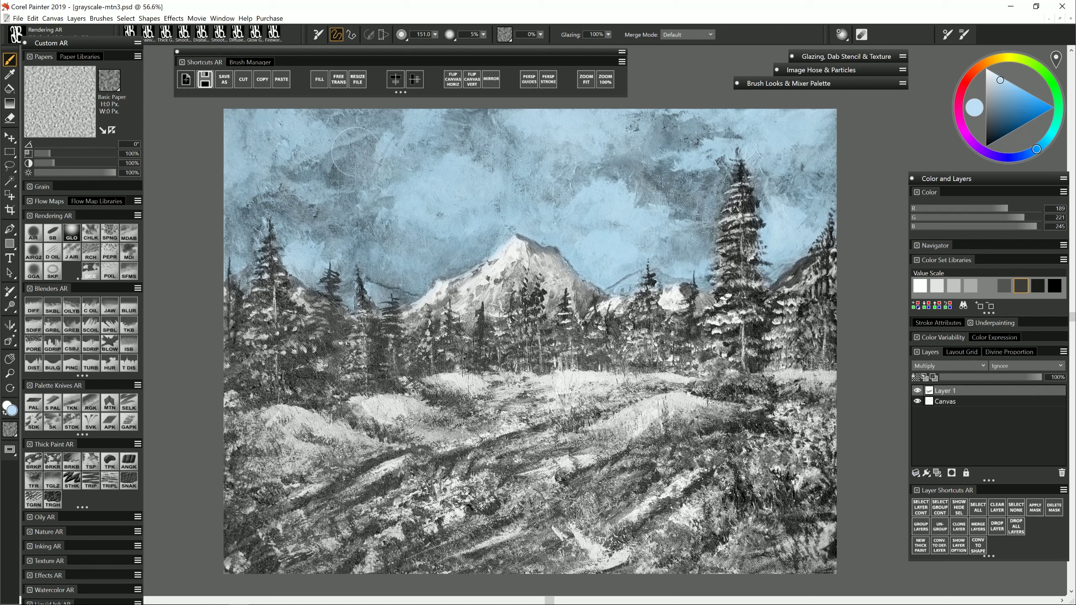
Glaze a deeper blue (RGB 40, 64, 194) across the upper sky with a brush size of about 206
key("bracketleft")
key("bracketleft")
key("bracketleft")
left_click_drag(470, 202, 501, 215, "ctrl+alt")
left_click(1023, 156)
left_click(1026, 111)
mouse_move(830, 106)
left_mouse_down()
mouse_move(648, 116)
mouse_move(792, 89)
mouse_move(278, 111)
mouse_move(205, 188)
mouse_move(413, 156)
mouse_move(658, 180)
mouse_move(779, 156)
mouse_move(745, 186)
mouse_move(365, 175)
mouse_move(226, 140)
mouse_move(235, 100)
mouse_move(397, 155)
mouse_move(553, 128)
mouse_move(641, 150)
mouse_move(869, 141)
mouse_move(711, 177)
mouse_move(344, 183)
left_mouse_up()
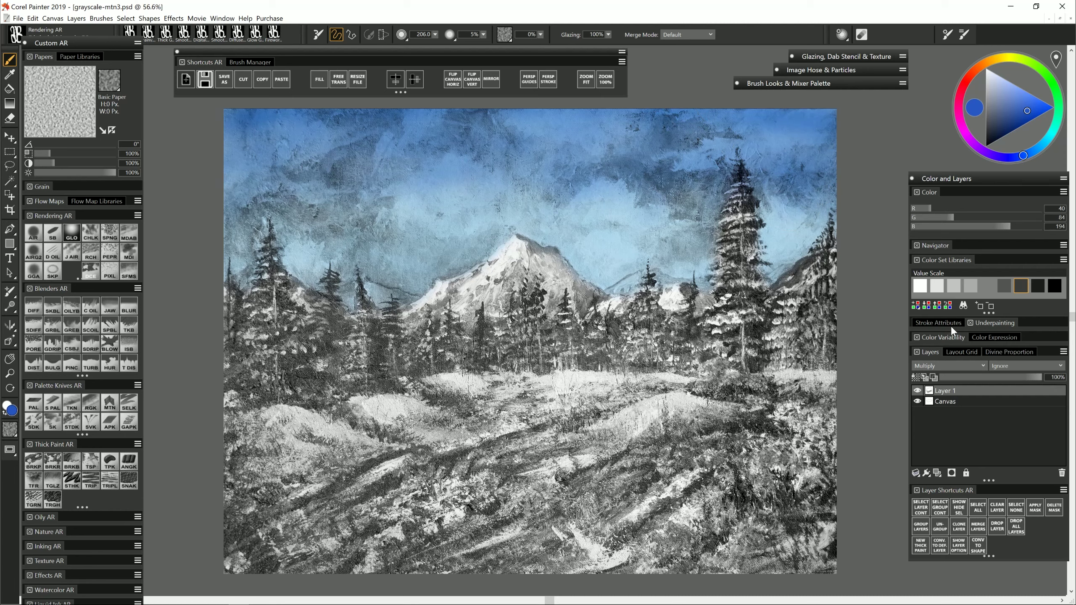
Save the tinted painting as a new Photoshop file named grayscale-mtn4
left_click(224, 80)
key("Right")
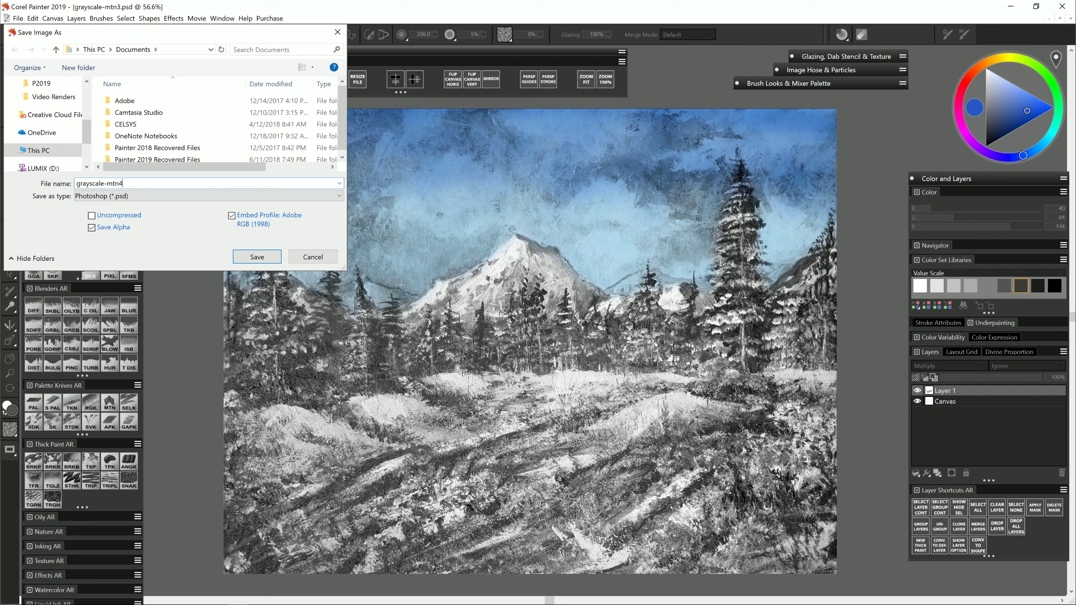
type("4")
key("Return")
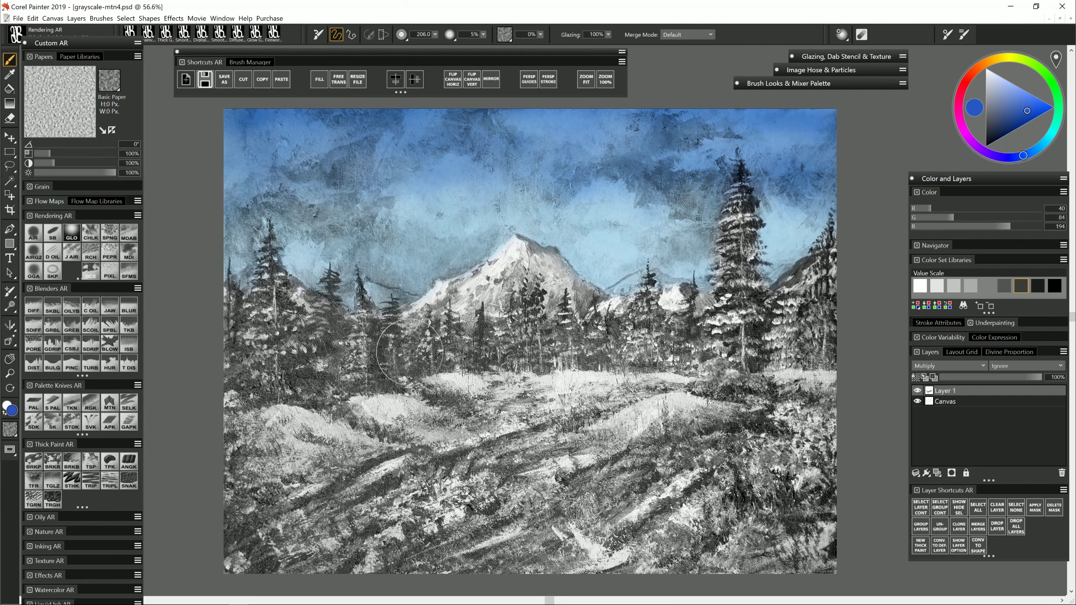
Add a layer mask to Layer 1 and paint black over the clouds around the tall right tree to remove their blue tint
left_click(951, 474)
left_click(986, 146)
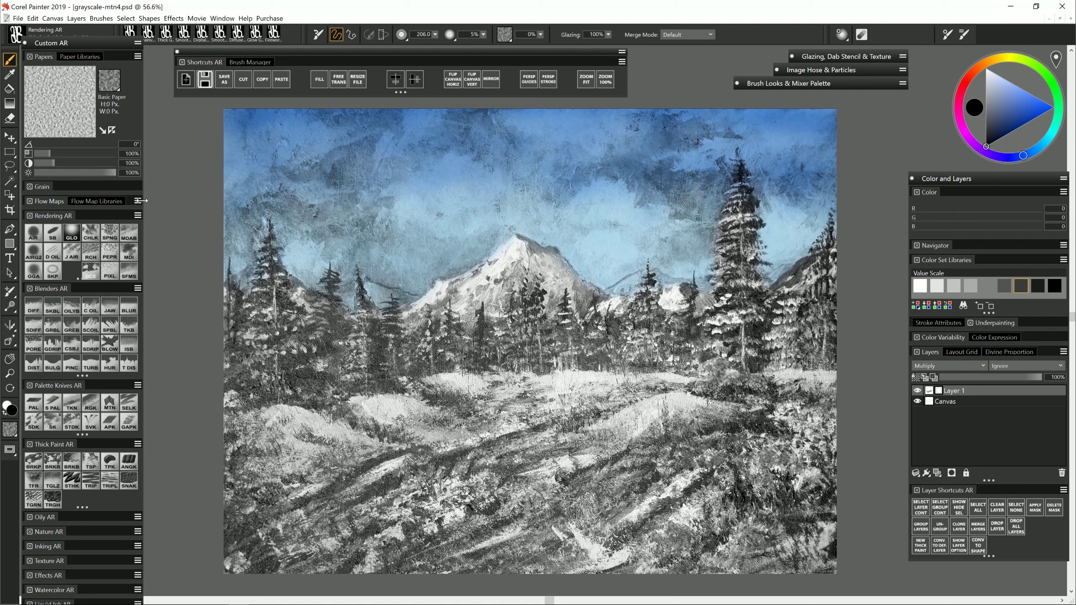
left_click(134, 244)
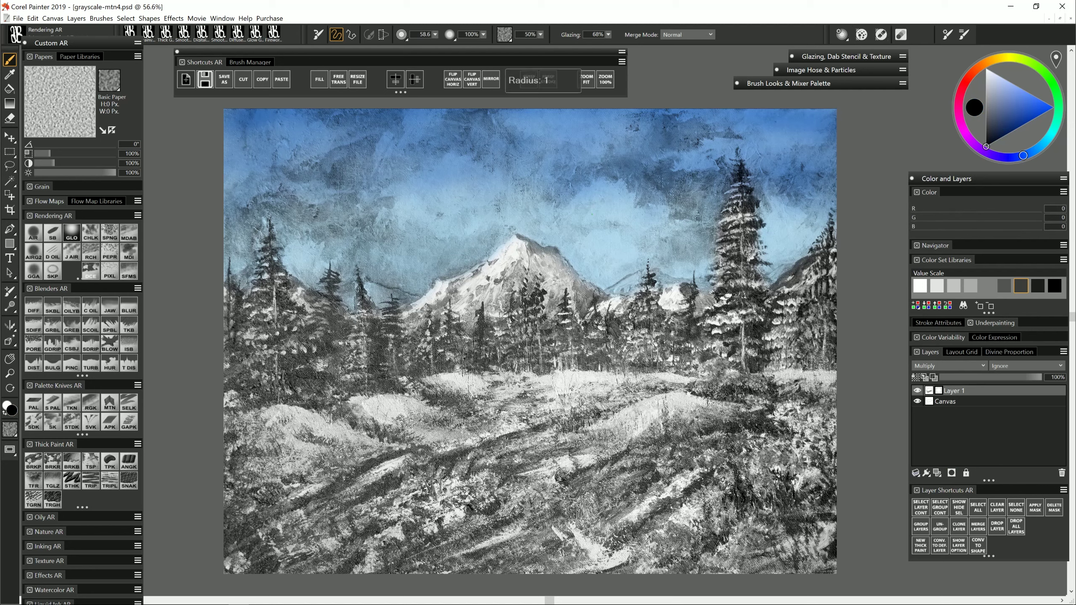
mouse_move(597, 212)
left_mouse_down()
mouse_move(596, 183)
mouse_move(613, 195)
mouse_move(619, 182)
mouse_move(632, 218)
mouse_move(642, 210)
mouse_move(653, 221)
mouse_move(587, 231)
mouse_move(552, 220)
mouse_move(558, 233)
mouse_move(632, 246)
mouse_move(663, 216)
left_mouse_up()
mouse_move(691, 152)
left_mouse_down()
mouse_move(659, 161)
mouse_move(695, 169)
mouse_move(709, 140)
mouse_move(717, 159)
mouse_move(735, 157)
mouse_move(738, 130)
mouse_move(696, 110)
mouse_move(748, 116)
mouse_move(758, 171)
mouse_move(787, 159)
mouse_move(763, 155)
mouse_move(762, 135)
mouse_move(797, 131)
left_mouse_up()
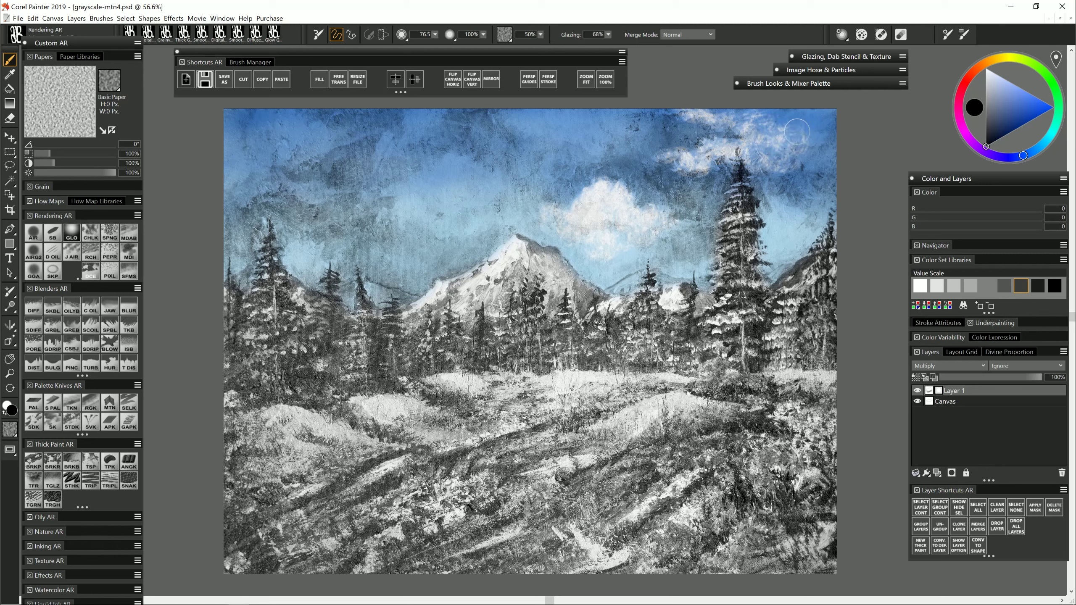
mouse_move(770, 220)
left_mouse_down()
mouse_move(774, 238)
mouse_move(801, 226)
mouse_move(816, 235)
left_mouse_up()
mouse_move(686, 269)
left_mouse_down()
mouse_move(674, 260)
mouse_move(711, 265)
left_mouse_up()
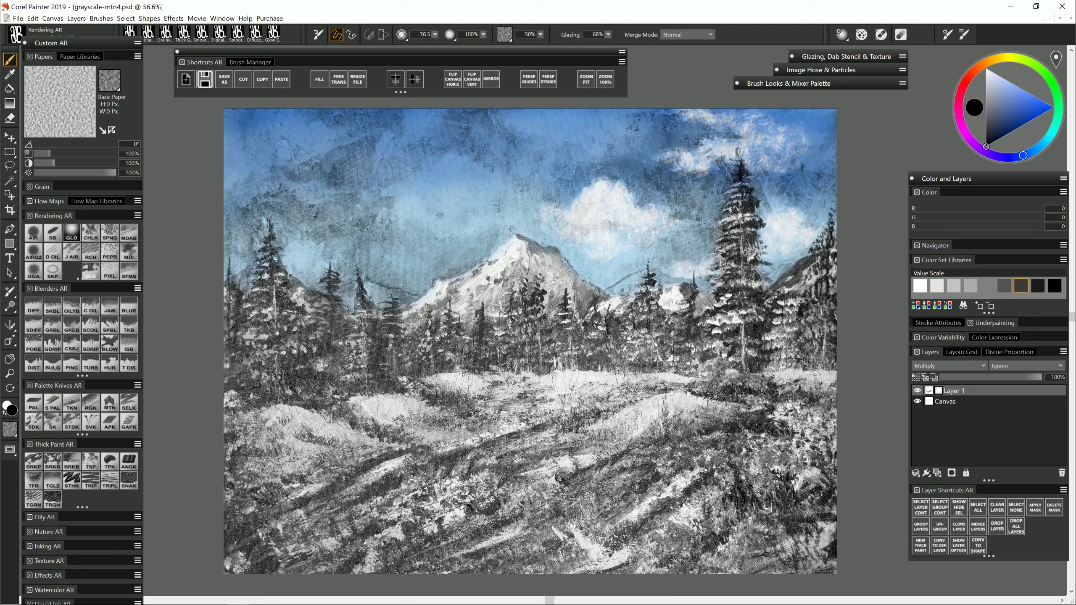
Mask the blue tint off the clouds above the mountain, along the top edge and in the left sky
mouse_move(634, 259)
left_mouse_down()
mouse_move(616, 275)
mouse_move(593, 269)
mouse_move(577, 251)
left_mouse_up()
mouse_move(460, 208)
left_mouse_down()
mouse_move(436, 236)
mouse_move(495, 188)
mouse_move(452, 169)
mouse_move(447, 186)
mouse_move(469, 172)
mouse_move(446, 188)
mouse_move(380, 195)
mouse_move(420, 200)
mouse_move(392, 207)
mouse_move(424, 214)
mouse_move(456, 186)
mouse_move(441, 197)
mouse_move(459, 165)
mouse_move(454, 205)
mouse_move(434, 195)
mouse_move(512, 177)
mouse_move(518, 212)
left_mouse_up()
mouse_move(384, 151)
left_mouse_down()
mouse_move(408, 130)
mouse_move(468, 112)
left_mouse_up()
mouse_move(524, 131)
left_mouse_down()
mouse_move(570, 104)
mouse_move(560, 126)
mouse_move(574, 114)
mouse_move(600, 145)
mouse_move(582, 108)
mouse_move(526, 115)
mouse_move(647, 119)
left_mouse_up()
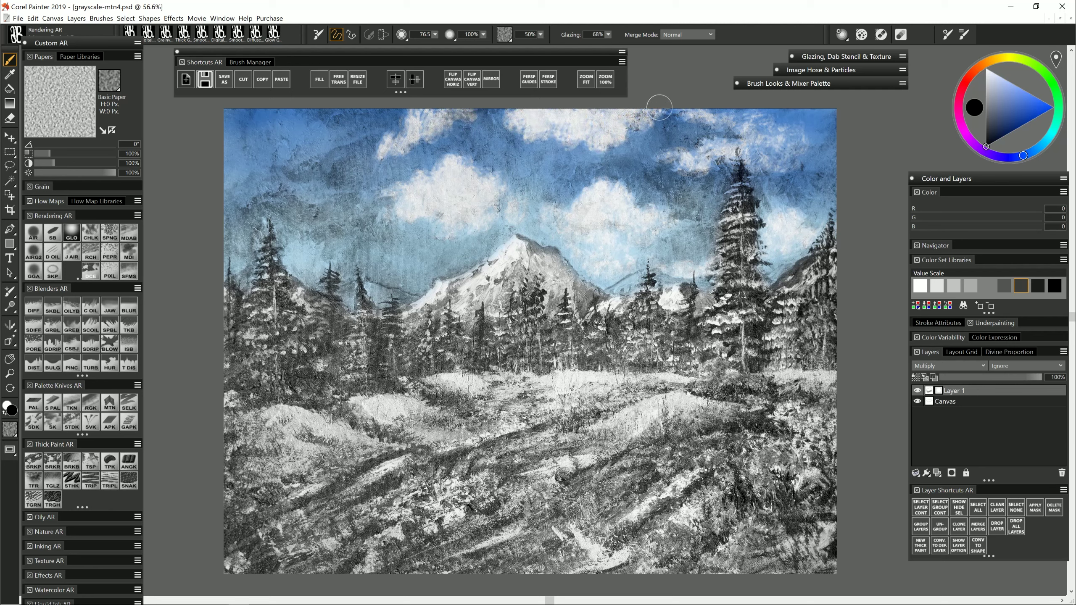
mouse_move(282, 124)
left_mouse_down()
mouse_move(220, 119)
mouse_move(229, 163)
mouse_move(279, 145)
mouse_move(292, 110)
mouse_move(310, 142)
mouse_move(352, 138)
left_mouse_up()
left_click_drag(229, 177, 319, 191)
mouse_move(290, 250)
left_mouse_down()
mouse_move(320, 254)
mouse_move(337, 276)
left_mouse_up()
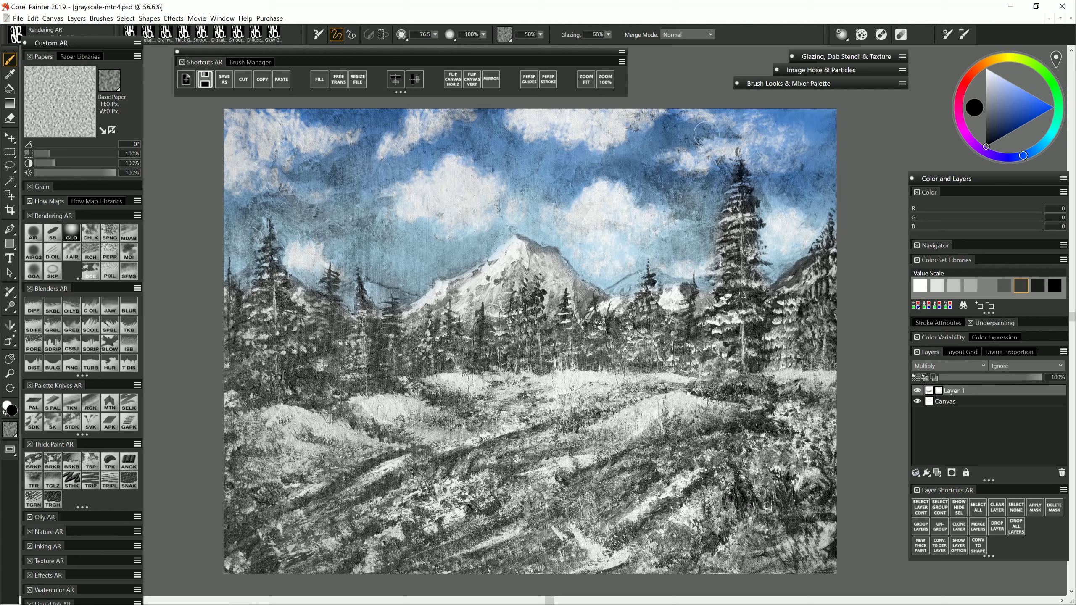
Choose a blender brush and apply Layer 1's mask permanently to the layer
left_click(57, 303)
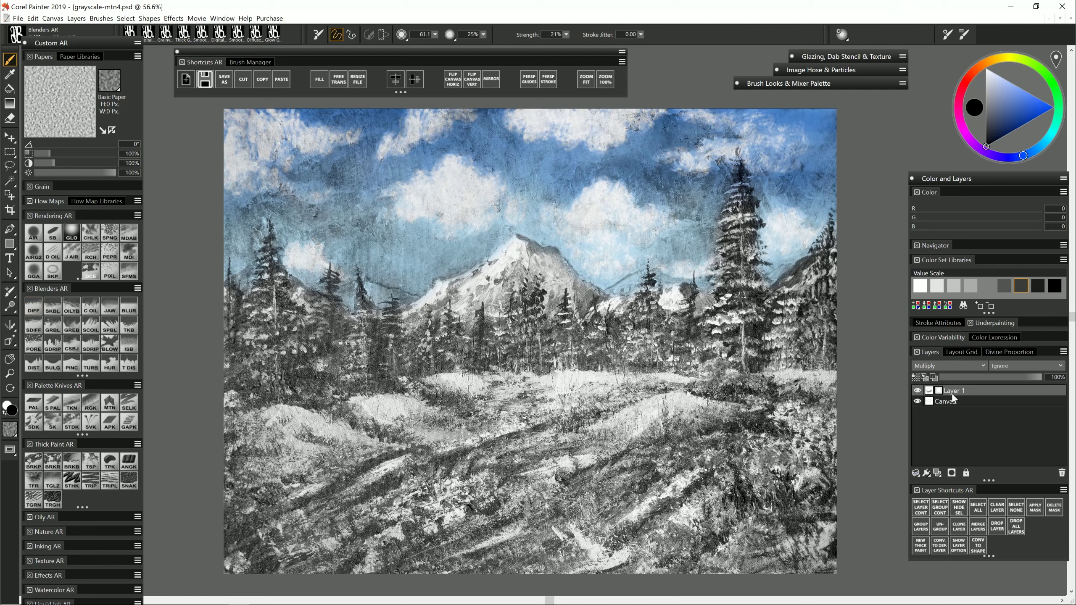
right_click(938, 394)
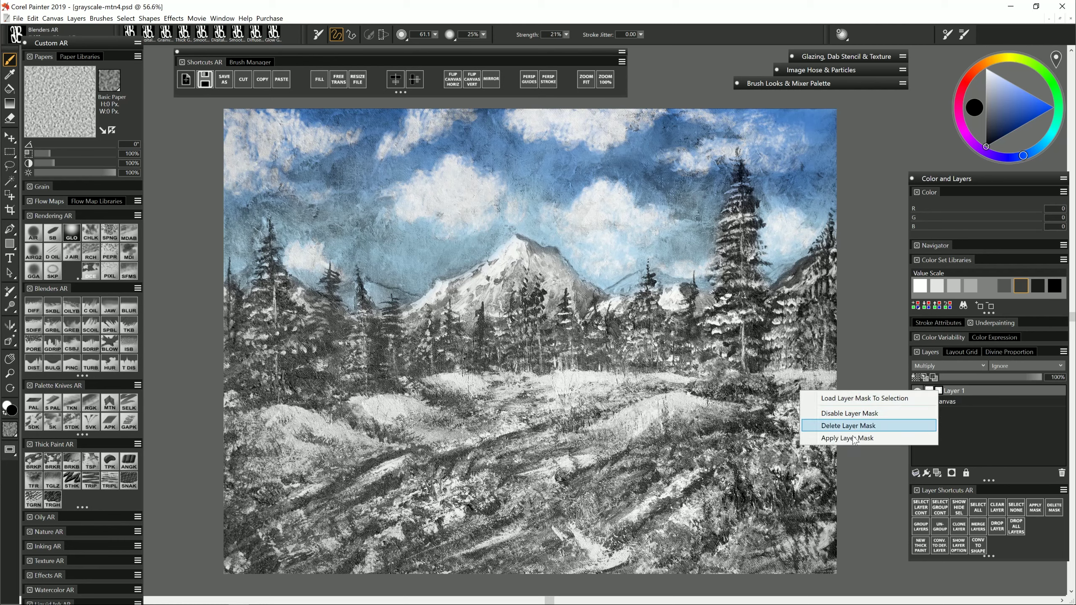
left_click(882, 427)
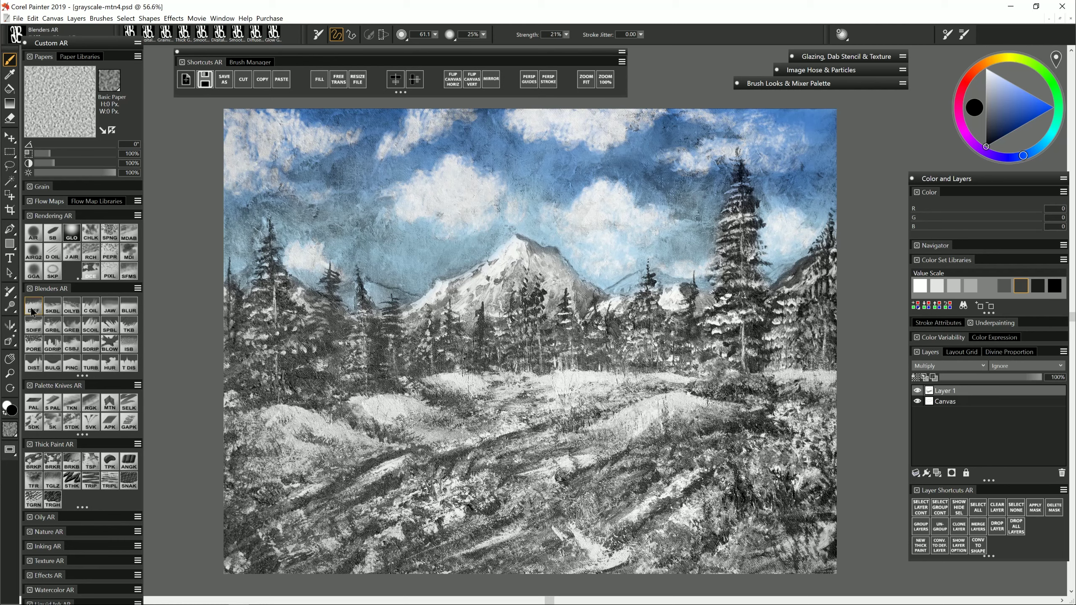
Enlarge the blender brush to about 117.3 and soften the edges between the white clouds and the blue tint
key("bracketright")
key("bracketright")
key("bracketright")
key("bracketright")
key("bracketright")
key("bracketright")
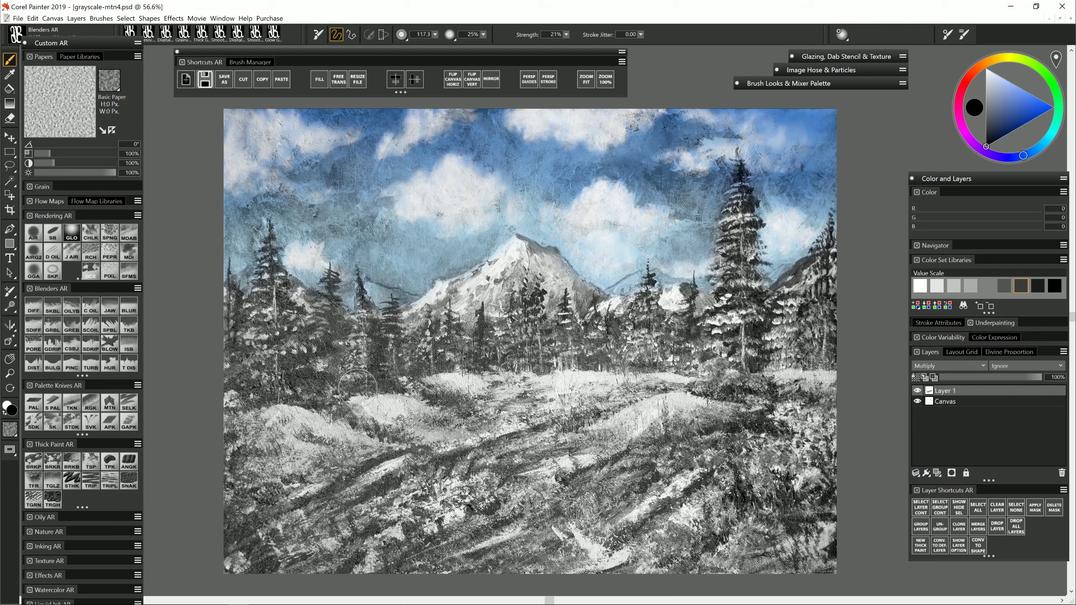
Choose an airbrush-type Rendering brush and paint soft white at about size 206 over the clouds in the upper-right sky
left_click(36, 251)
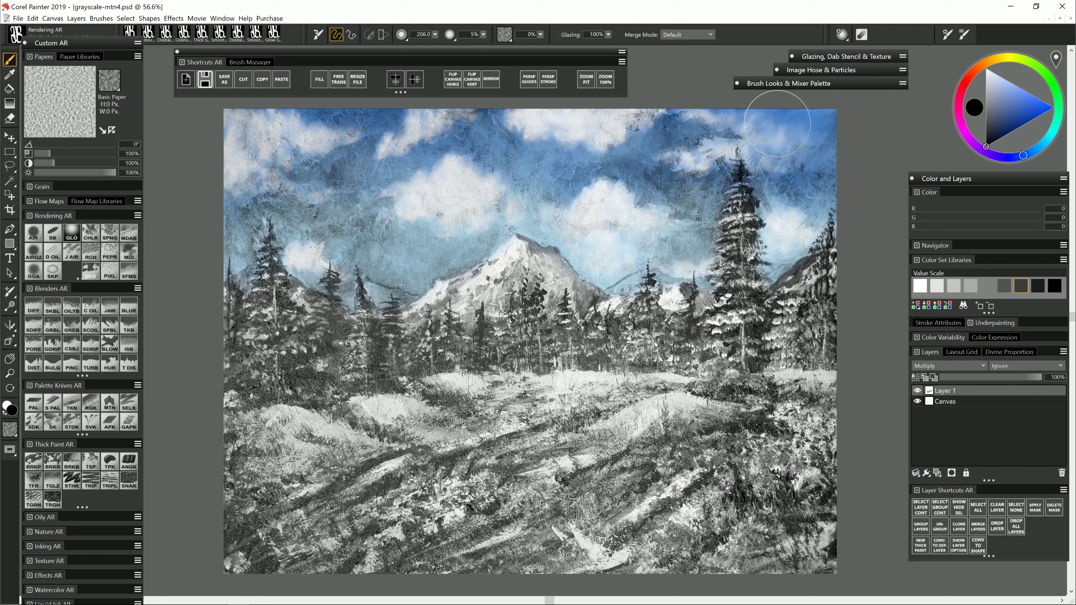
left_click(986, 69)
mouse_move(820, 109)
left_mouse_down()
mouse_move(678, 108)
mouse_move(757, 109)
mouse_move(831, 132)
mouse_move(822, 150)
mouse_move(780, 108)
mouse_move(706, 103)
mouse_move(732, 106)
mouse_move(771, 162)
left_mouse_up()
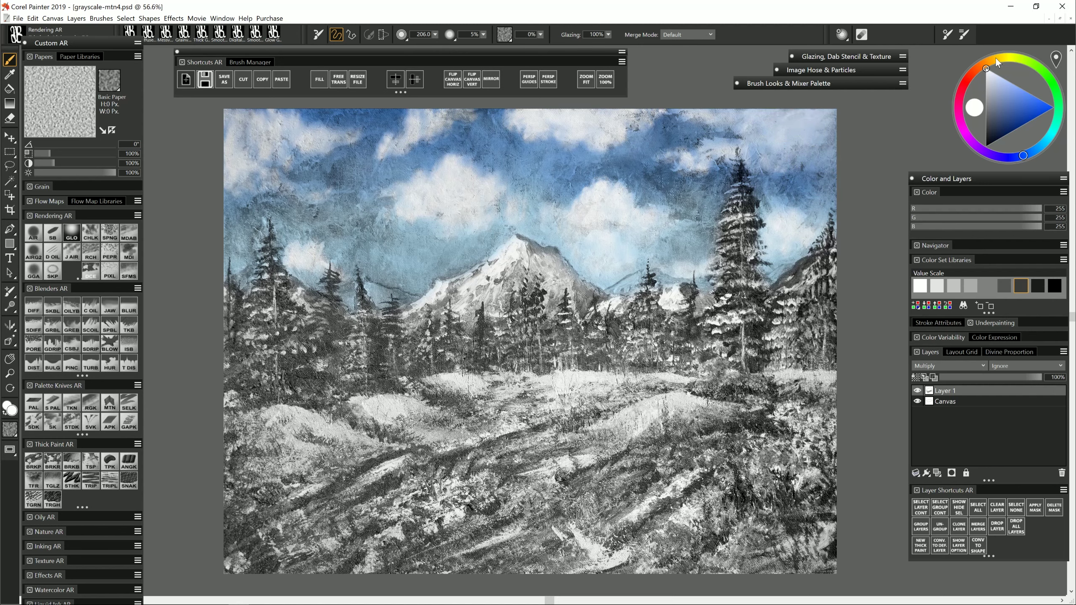
Paint a warm cream (RGB 255, 250, 230) glow along the sky behind the mountain and over the cloud above its right slope
left_click(997, 58)
left_click_drag(996, 79, 993, 69)
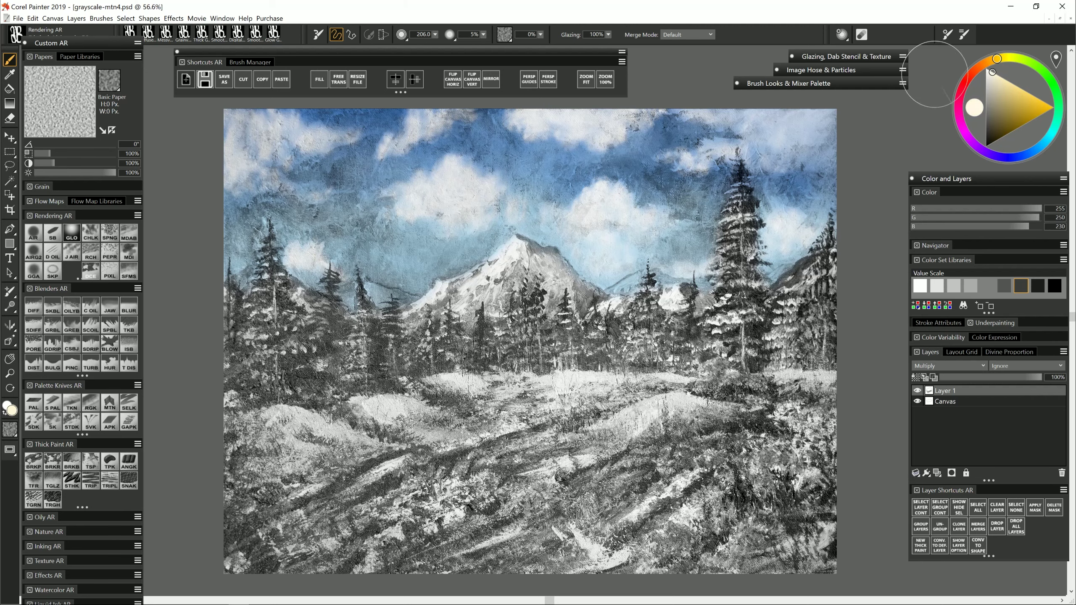
left_click_drag(597, 274, 603, 271)
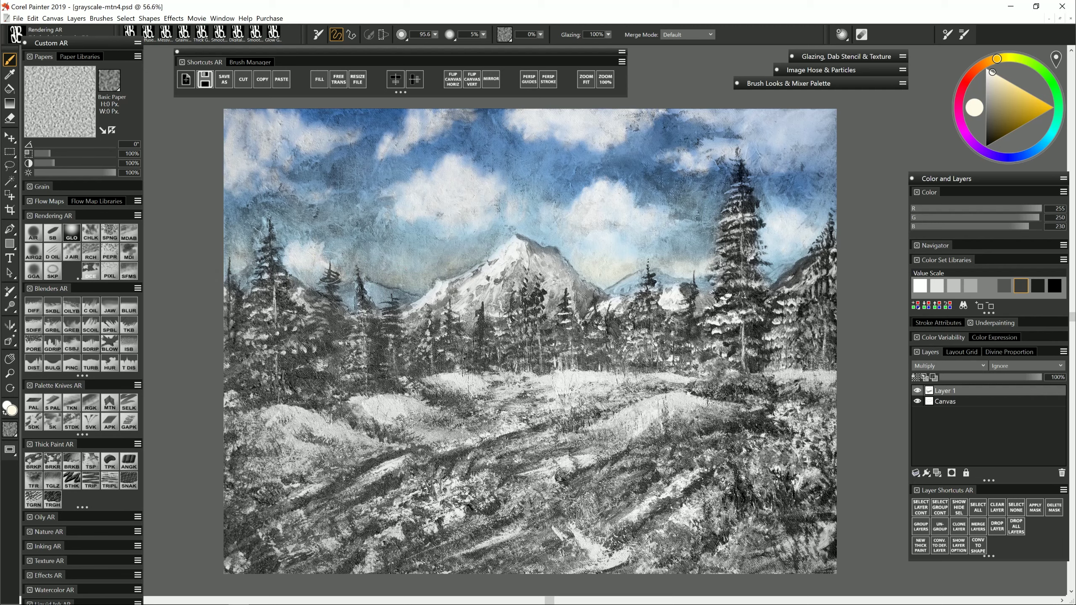
left_click_drag(591, 208, 615, 203)
Shrink the brush to about 45.1 and tint the mountain's shaded right slope with muted blue (RGB 141, 170, 201)
left_click(1032, 152)
left_click(1002, 94)
key("bracketleft")
key("bracketleft")
key("bracketleft")
key("bracketleft")
key("bracketleft")
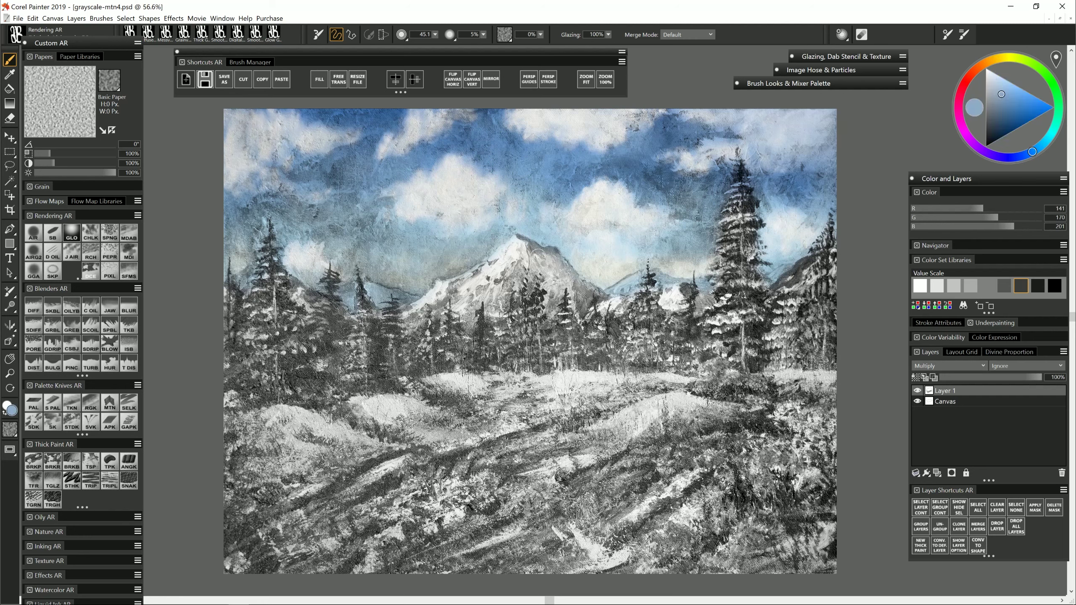
left_click_drag(534, 250, 550, 259)
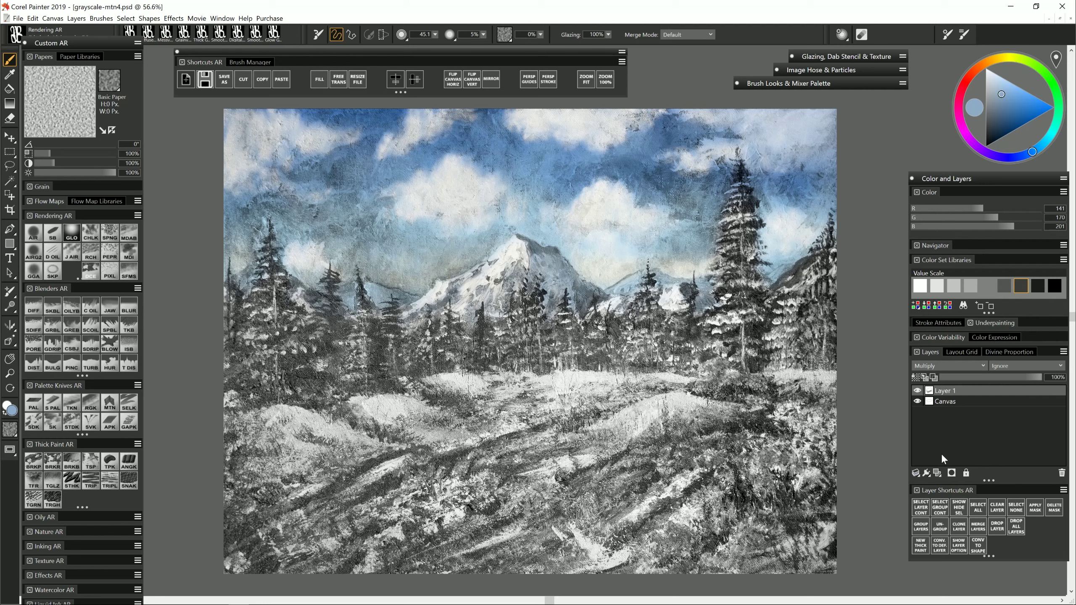
Add Layer 2 in Overlay mode and glaze pale yellow (RGB 255, 245, 174) along the horizon left of the mountain
left_click(939, 474)
left_click(947, 363)
left_click(931, 496)
left_click(1002, 58)
mouse_move(1002, 90)
left_mouse_down()
mouse_move(995, 73)
mouse_move(1007, 80)
left_mouse_up()
mouse_move(412, 291)
left_mouse_down()
mouse_move(464, 266)
mouse_move(385, 283)
mouse_move(292, 278)
mouse_move(329, 283)
left_mouse_up()
mouse_move(246, 269)
left_mouse_down()
mouse_move(225, 273)
mouse_move(237, 251)
left_mouse_up()
mouse_move(295, 278)
left_mouse_down()
mouse_move(292, 254)
mouse_move(427, 286)
left_mouse_up()
mouse_move(334, 257)
left_mouse_down()
mouse_move(445, 262)
mouse_move(442, 253)
left_mouse_up()
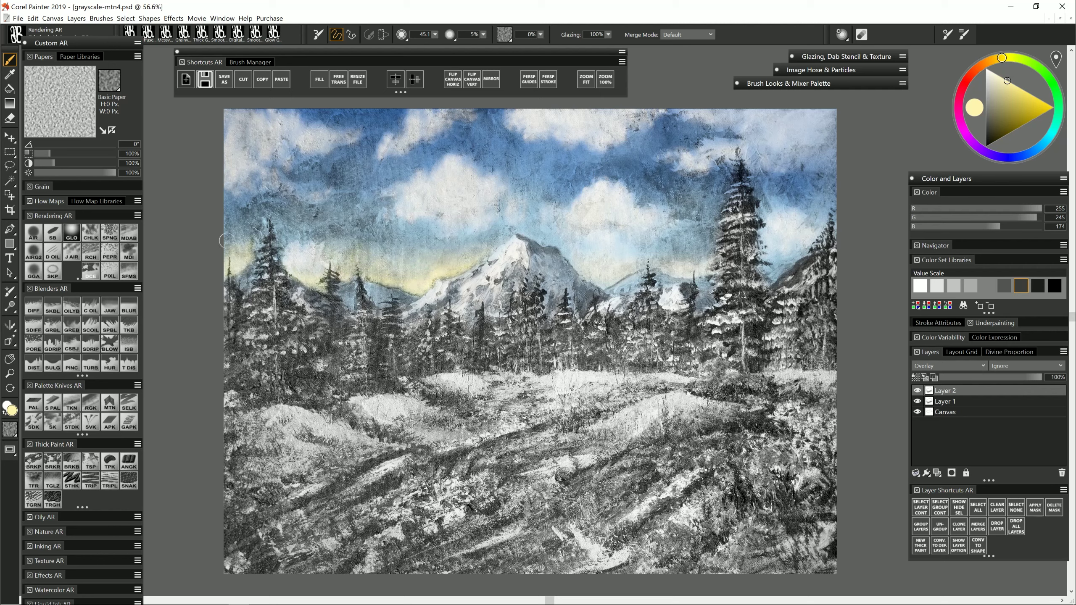
mouse_move(226, 240)
left_mouse_down()
mouse_move(247, 227)
mouse_move(287, 247)
mouse_move(263, 260)
mouse_move(286, 236)
left_mouse_up()
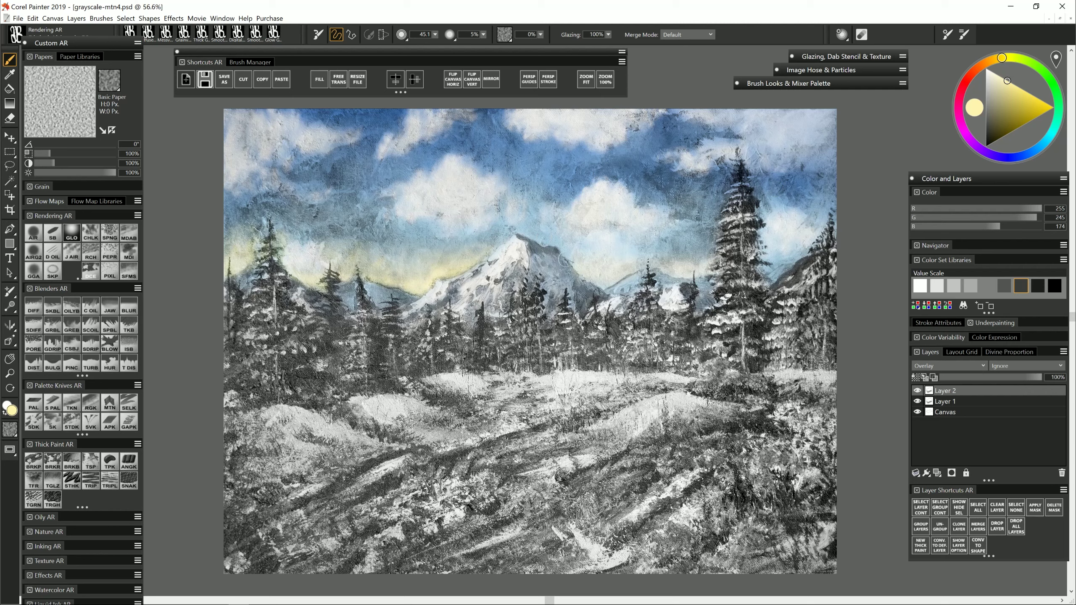
Extend the pale yellow glow along the horizon right of the mountain and behind the right-hand trees
left_click_drag(676, 270, 708, 255)
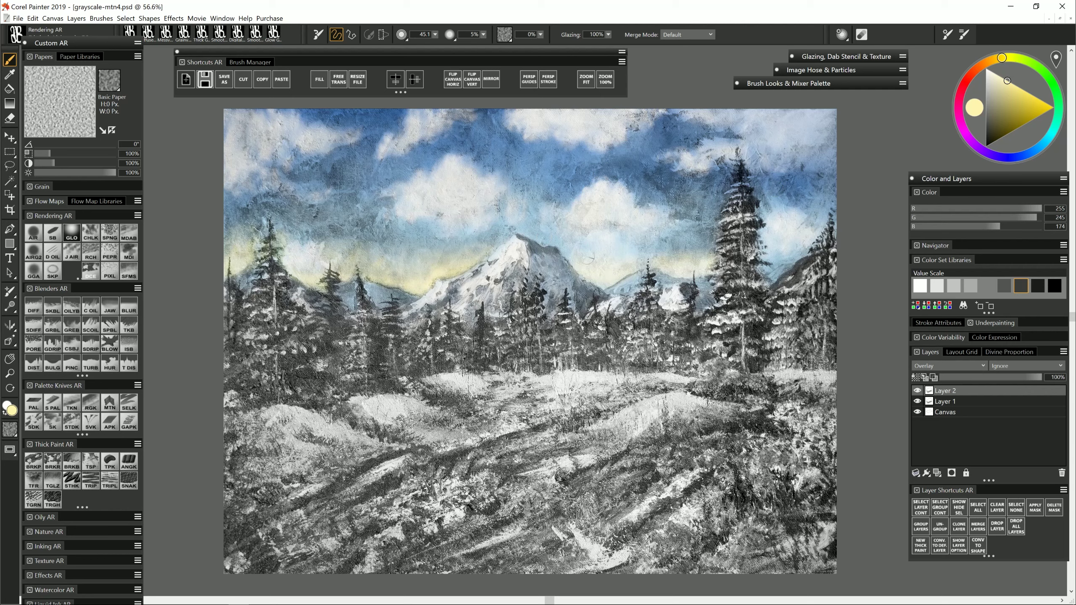
left_click_drag(565, 258, 551, 244)
mouse_move(765, 266)
left_mouse_down()
mouse_move(783, 261)
mouse_move(772, 259)
left_mouse_up()
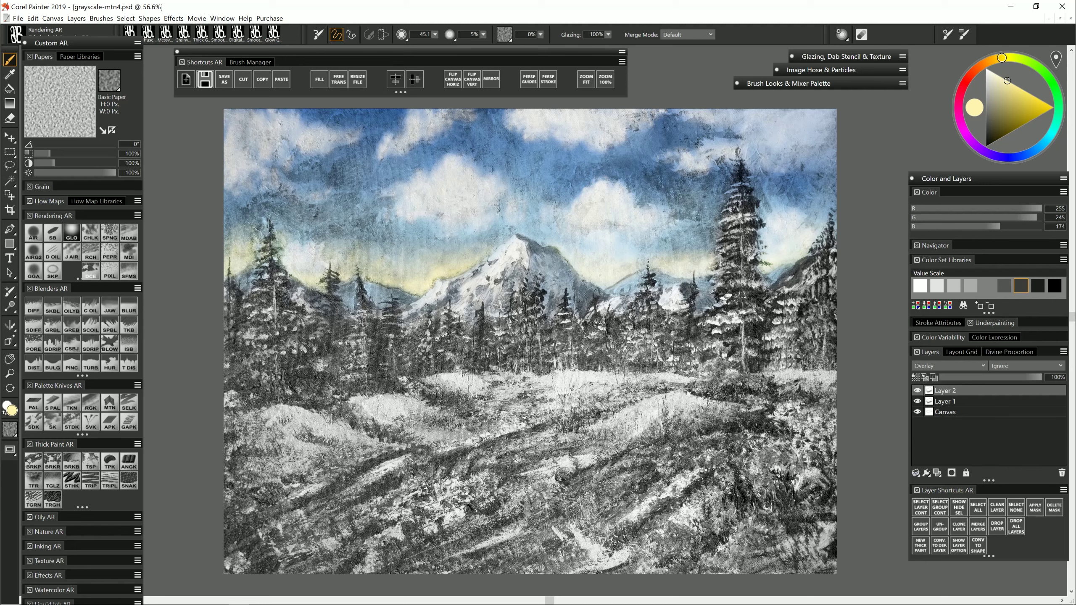
Enlarge the brush to about 118.9 and brighten the blue middle sky with light blue (RGB 174, 207, 255) on both sides
left_click(1029, 155)
left_click_drag(545, 206, 533, 217)
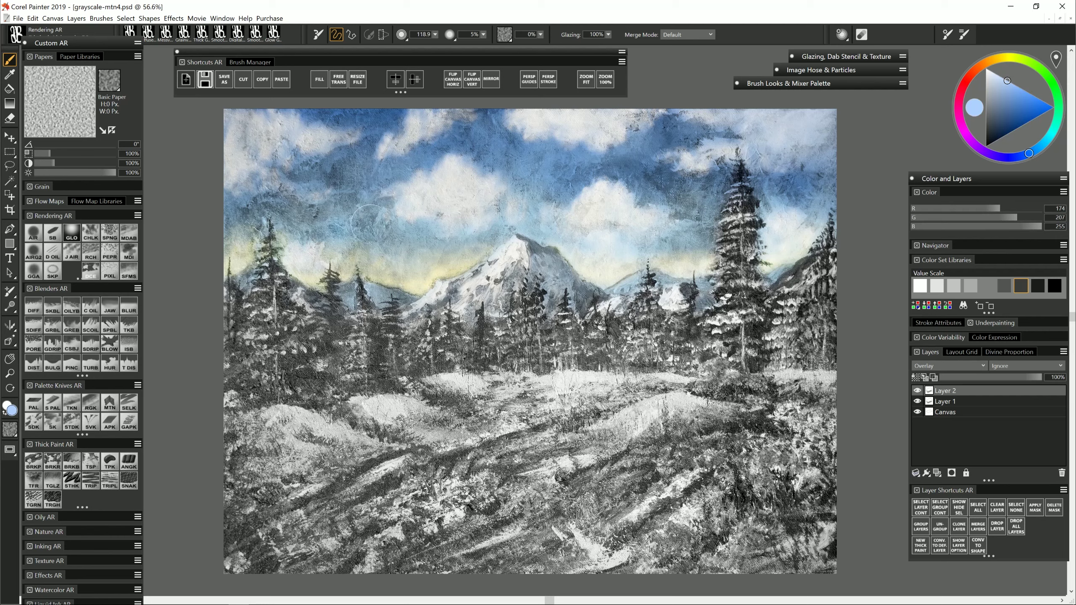
left_click_drag(371, 223, 380, 223)
mouse_move(280, 224)
left_mouse_down()
mouse_move(246, 218)
mouse_move(282, 185)
mouse_move(297, 219)
left_mouse_up()
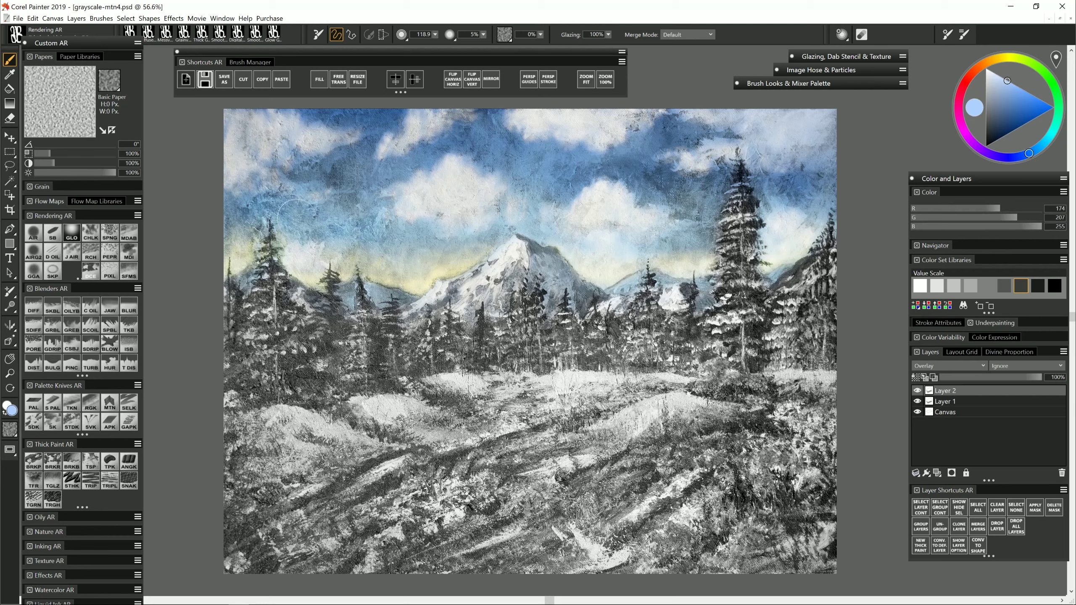
mouse_move(646, 194)
left_mouse_down()
mouse_move(702, 202)
mouse_move(708, 220)
mouse_move(686, 191)
left_mouse_up()
left_click_drag(770, 198, 800, 188)
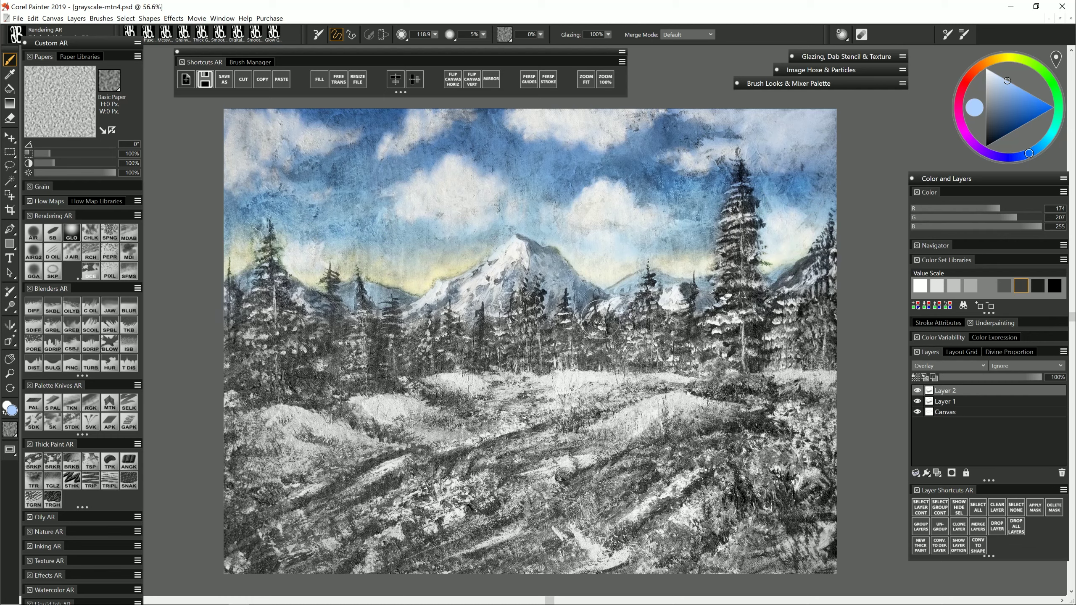
Add Layer 3 in Overlay mode and glaze light blue over the snowy foreground with a brush of about 302
left_click(936, 471)
left_click(937, 366)
left_click(925, 495)
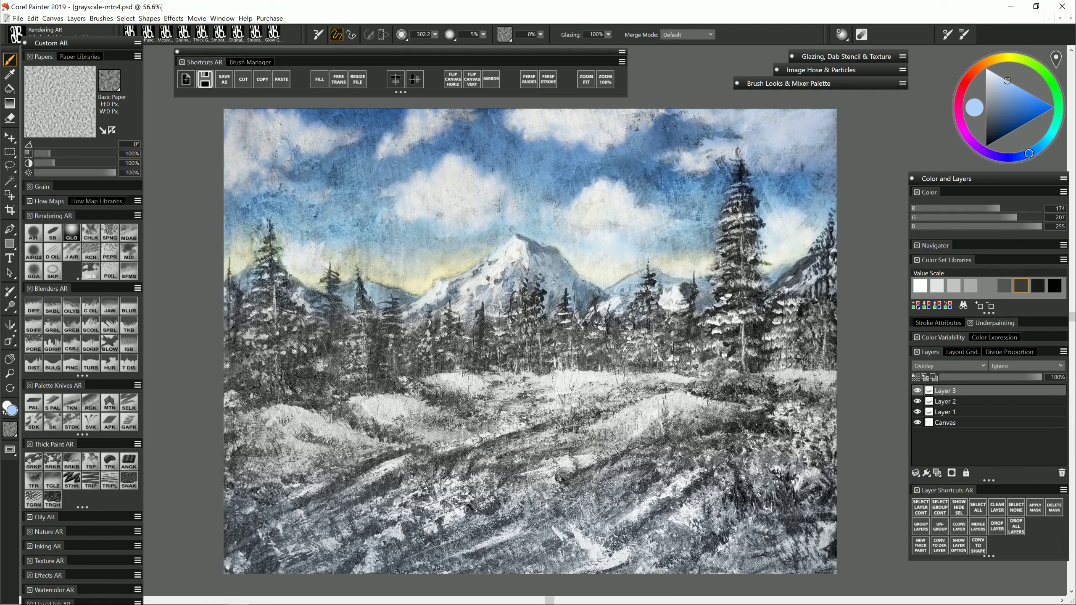
left_click_drag(816, 405, 752, 413)
Glaze greens over the forest, covering the trees from the right edge of the painting across to the left
left_click(937, 472)
left_click(1058, 101)
left_click(996, 119)
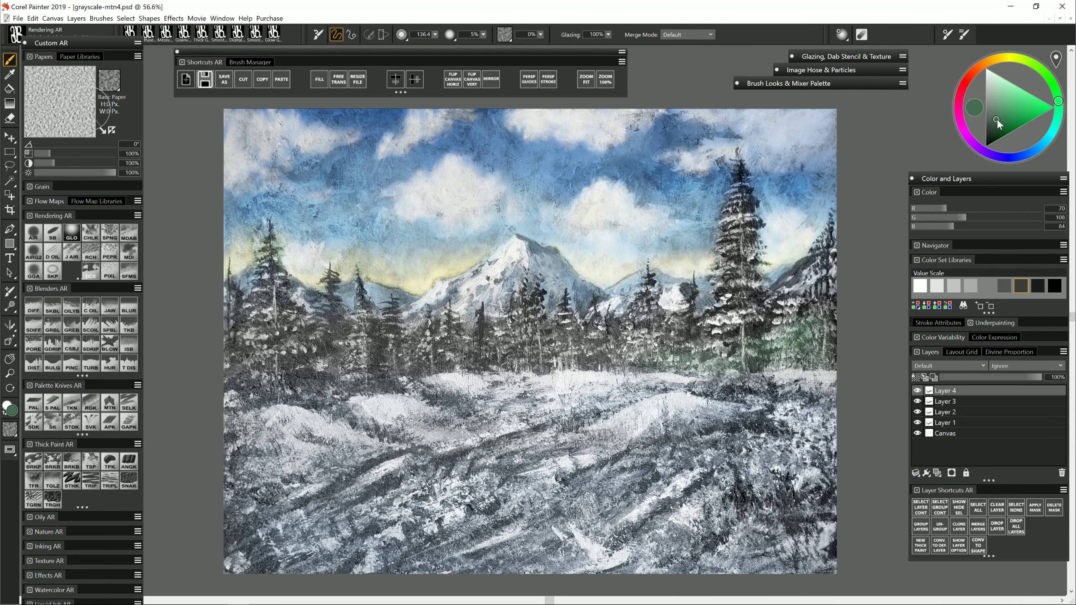
left_click_drag(783, 347, 271, 373)
left_click(978, 63)
left_click_drag(817, 339, 843, 284)
left_click_drag(255, 339, 241, 394)
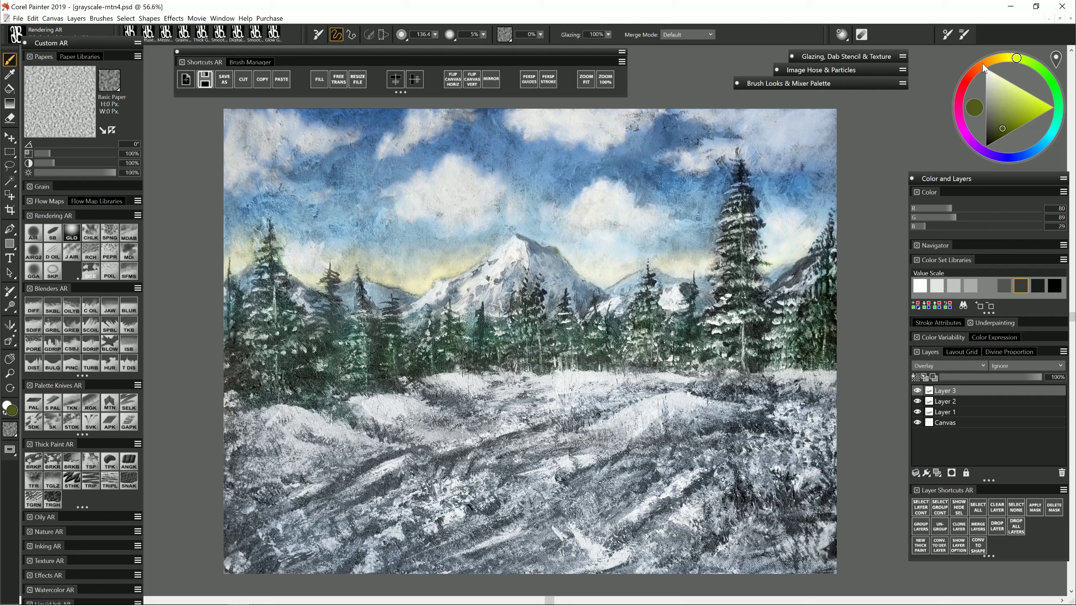
left_click(936, 472)
left_click(937, 366)
left_click(1055, 128)
left_click(993, 130)
left_click_drag(738, 191, 801, 360)
left_click(1061, 473)
Tint the foreground with muted blue and brown glazes around the path and an ochre glaze over the lower-right grass
left_click(1045, 137)
left_click_drag(771, 415, 610, 508)
left_click_drag(555, 424, 442, 487)
left_click(1000, 54)
left_click(1008, 93)
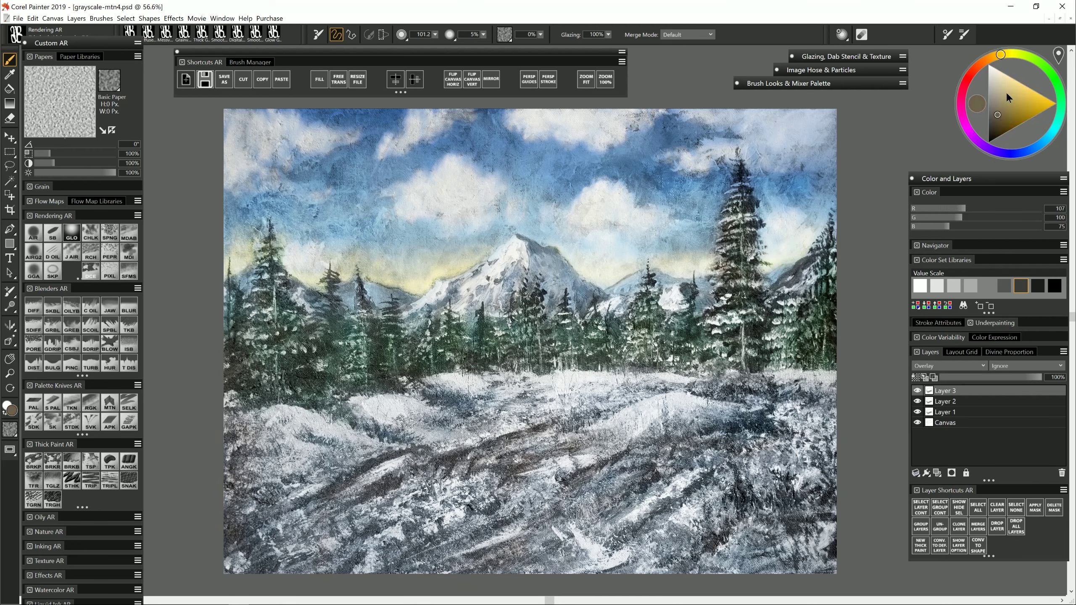
left_click_drag(784, 515, 826, 492)
Add Layer 4 in Overlay mode and glaze orange-red (RGB 238, 110, 76) over the left sky, mountain and trees with a brush of about 462
left_click(938, 473)
left_click(974, 69)
left_click(1031, 94)
left_click_drag(595, 168, 667, 167)
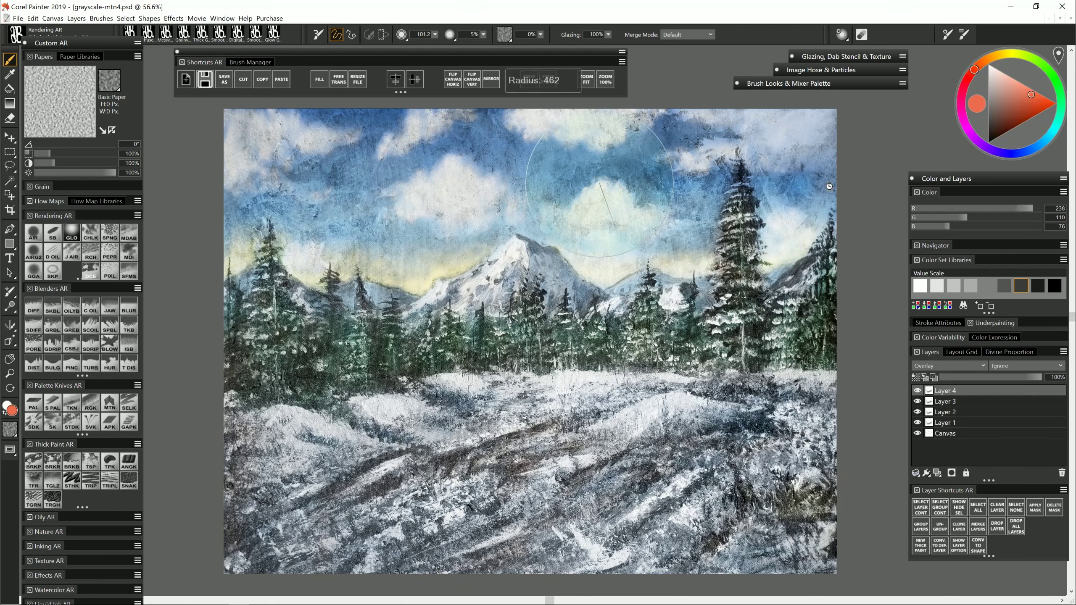
mouse_move(315, 155)
left_mouse_down()
mouse_move(346, 119)
mouse_move(454, 287)
mouse_move(444, 316)
left_mouse_up()
left_click_drag(271, 407, 314, 375)
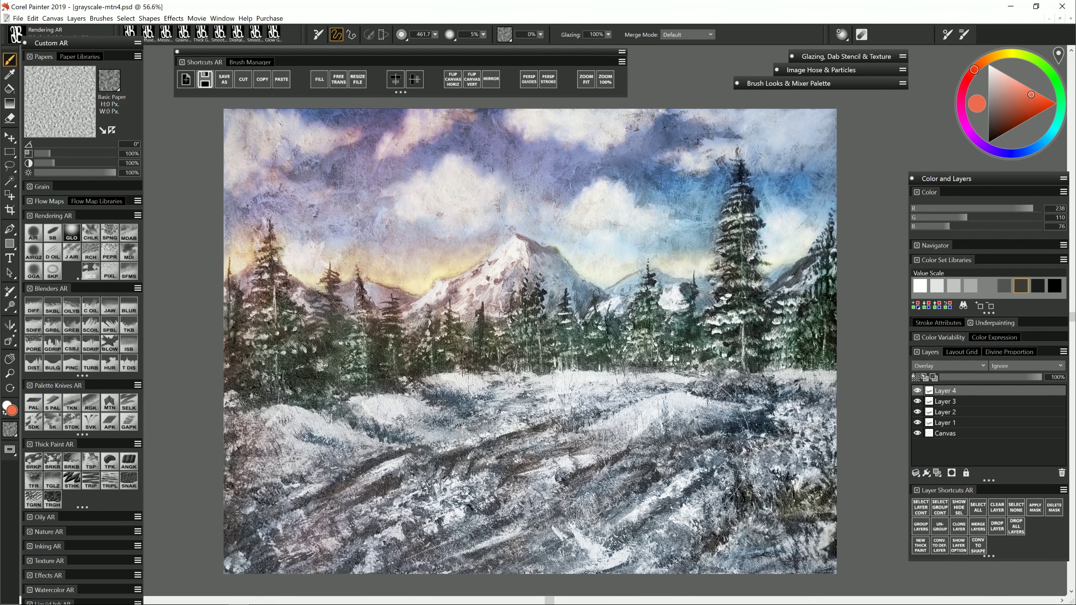
left_click_drag(723, 392, 733, 391)
left_click_drag(411, 323, 461, 323)
Add Layer 5 in Overlay mode and glaze violet (RGB 89, 82, 162) down the right side of the painting into the foreground
left_click(938, 473)
left_click(1007, 153)
left_click(1010, 105)
left_click_drag(797, 184, 869, 185)
left_click_drag(837, 525, 818, 419)
Brush violet shadows into the trees on the right, the trees on the left and the left foreground edge
left_click_drag(786, 335, 802, 335)
mouse_move(785, 356)
left_mouse_down()
mouse_move(785, 310)
mouse_move(810, 353)
left_mouse_up()
mouse_move(748, 297)
left_mouse_down()
mouse_move(689, 332)
mouse_move(691, 352)
left_mouse_up()
left_click_drag(289, 329, 288, 378)
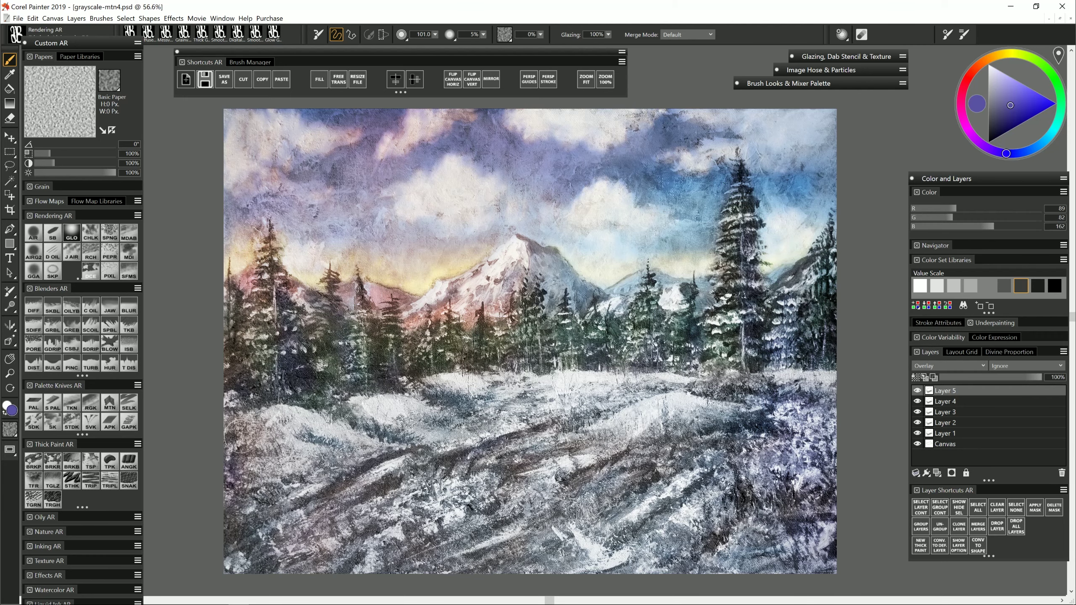
left_click_drag(241, 436, 234, 495)
Review the whole painting without panels, set Layer 5's opacity to 35% and reduce Layer 4's opacity
left_click(586, 80)
key("Tab")
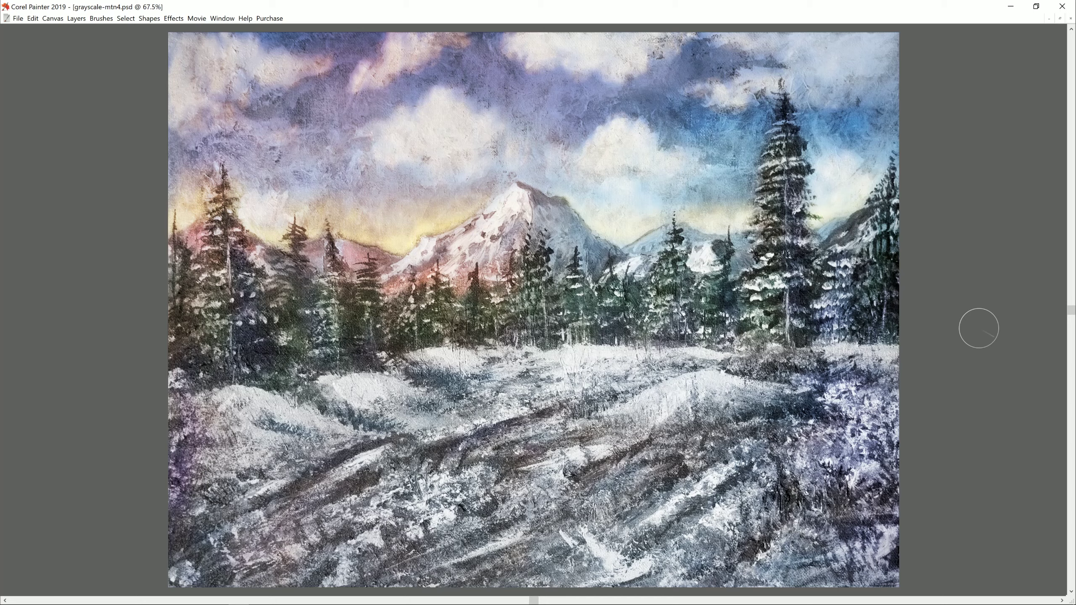
key("Tab")
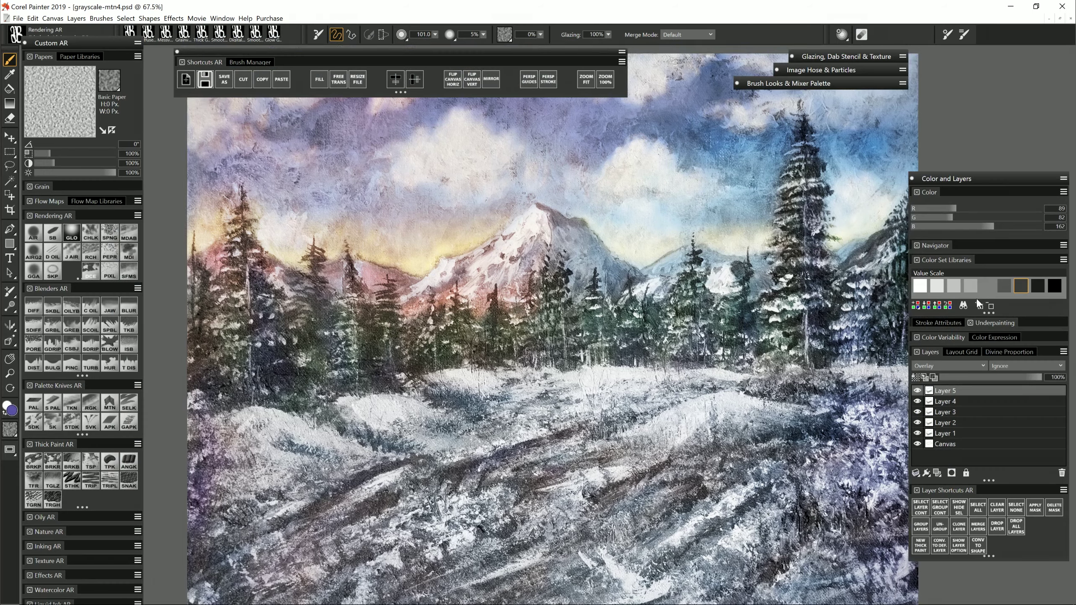
left_click(9, 373)
left_click_drag(565, 372, 542, 377)
left_click_drag(1039, 377, 985, 380)
left_click(979, 402)
left_click(989, 377)
Reduce the opacity of Layers 3, 2 and 1, with Layer 1 at 45%, and save the painting
left_click(989, 412)
left_click(992, 377)
left_click(987, 422)
left_click(1021, 378)
left_click(1011, 433)
left_click_drag(559, 371, 509, 390)
left_click(206, 80)
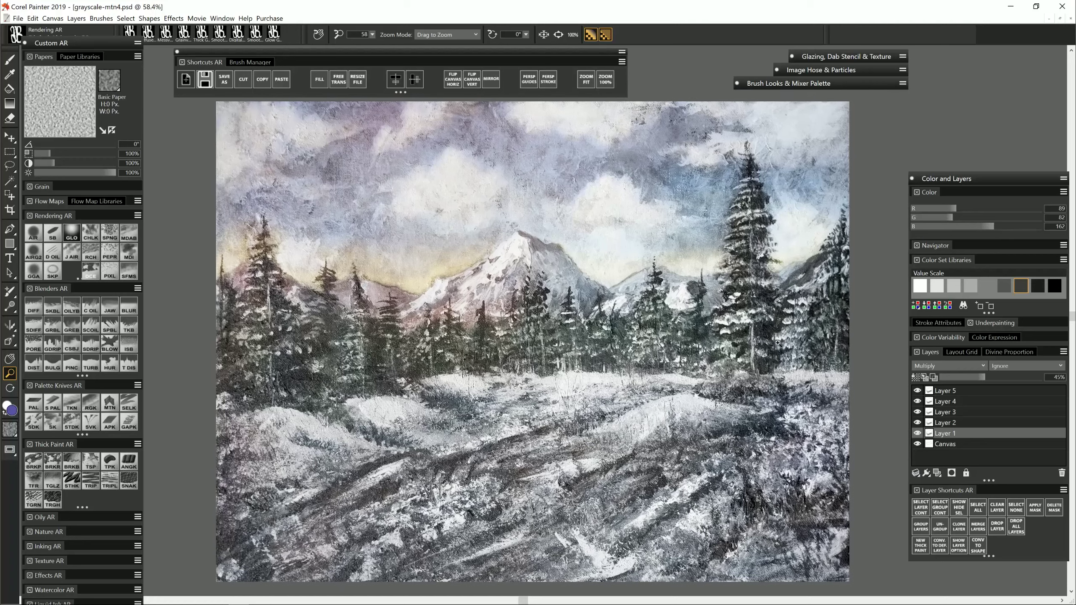
Add Layer 6 in Multiply mode and paint dark brown (RGB 96, 71, 56) over the muddy path with the Messy Dab brush
left_click(974, 391)
left_click(938, 472)
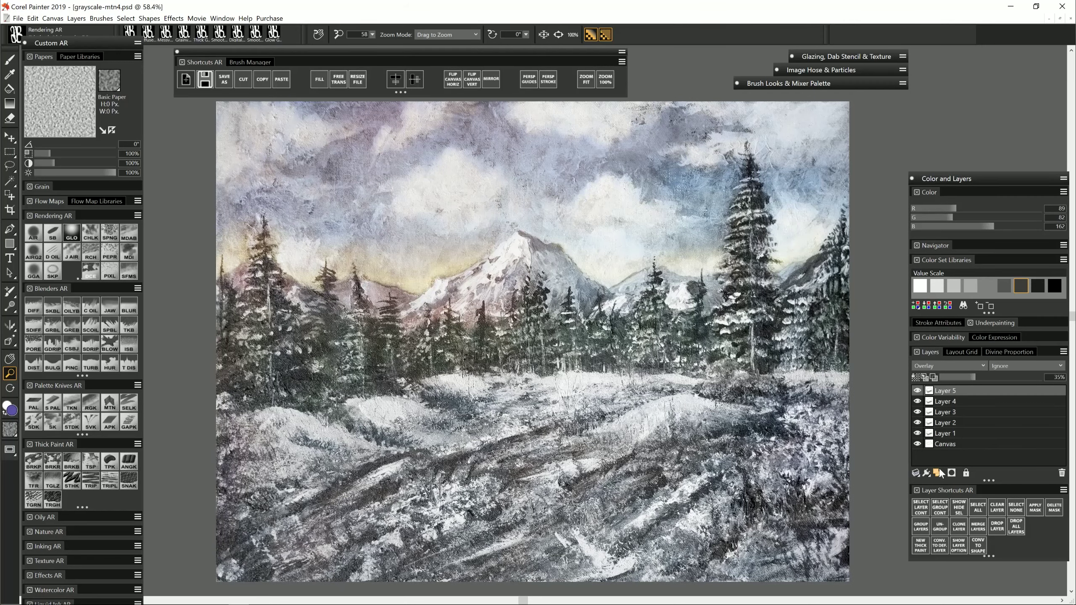
left_click(955, 366)
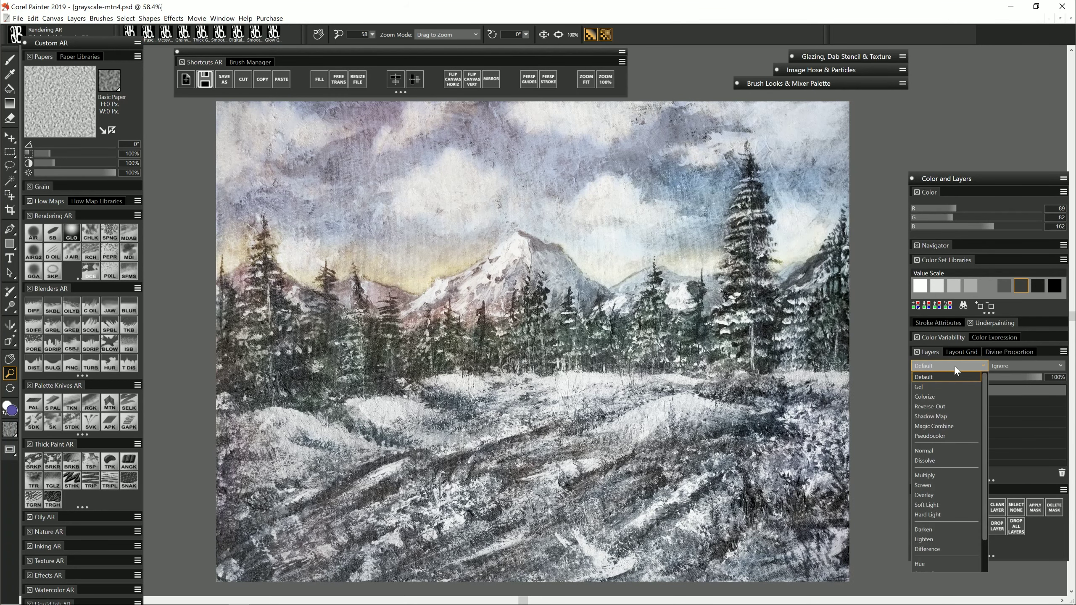
left_click(933, 475)
left_click(946, 73)
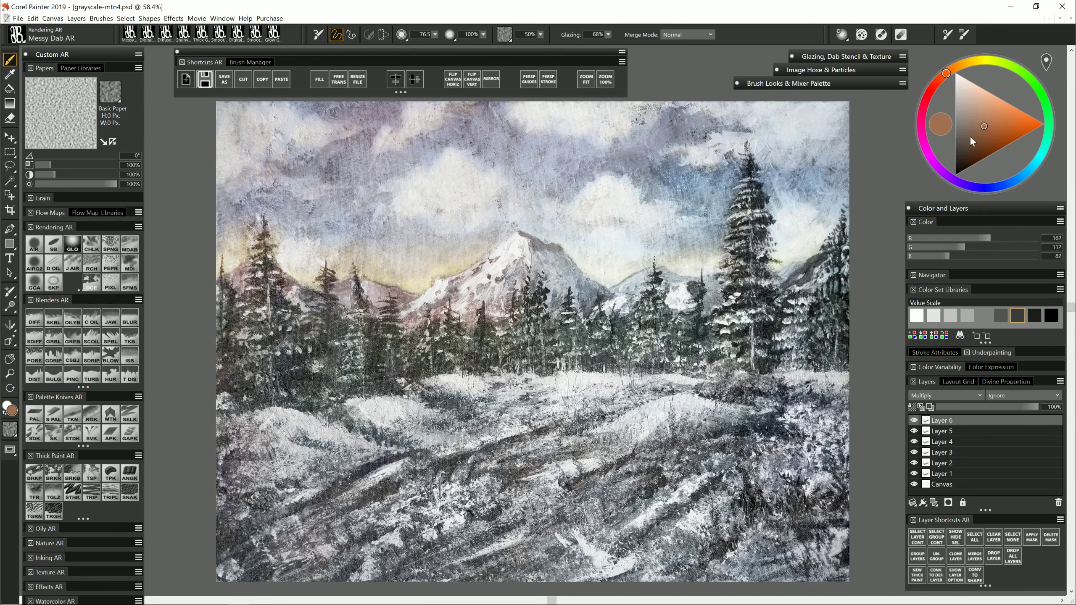
left_click(970, 145)
mouse_move(407, 456)
left_mouse_down()
mouse_move(559, 438)
mouse_move(628, 497)
mouse_move(731, 446)
mouse_move(690, 577)
left_mouse_up()
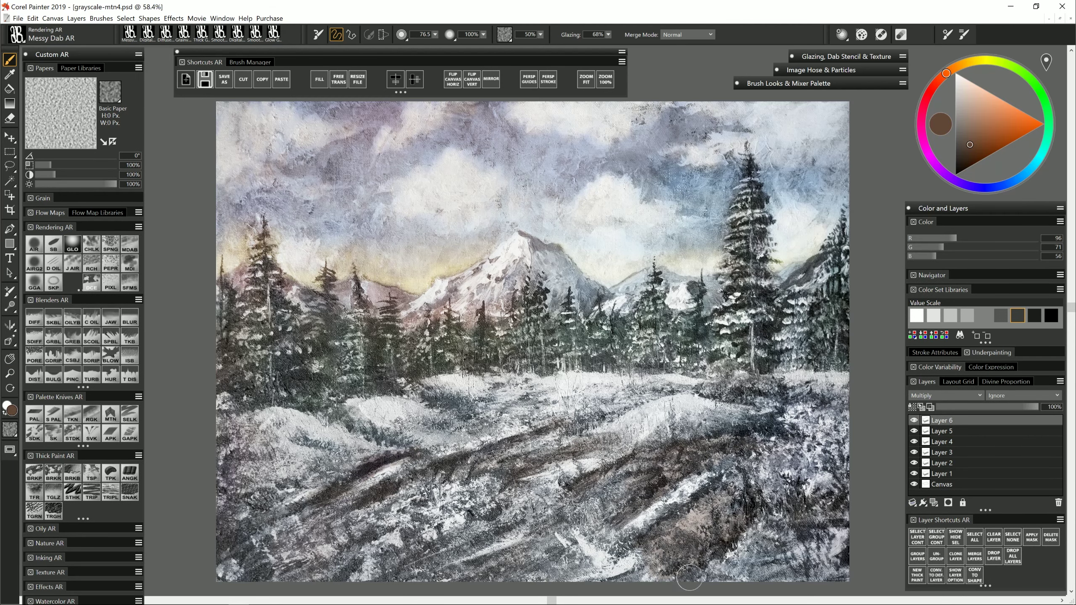
Extend the dark brown over the lower foreground and along the path up to the edges of the snow mounds
left_click_drag(728, 487, 784, 401)
left_click_drag(830, 547, 720, 581)
left_click_drag(580, 526, 423, 570)
left_click_drag(347, 551, 271, 508)
left_click_drag(271, 508, 231, 538)
left_click_drag(339, 468, 449, 435)
mouse_move(449, 434)
left_mouse_down()
mouse_move(519, 390)
mouse_move(610, 426)
left_mouse_up()
left_click_drag(678, 394, 582, 413)
Add Layer 7 in Multiply mode and glaze pale blue shadows onto the snow mound on the right
left_click(934, 503)
left_click(1008, 183)
left_click(985, 91)
left_click_drag(733, 418, 593, 443)
Glaze pale violet over the distant mountains on both sides of the main peak
left_click(945, 74)
left_click(986, 90)
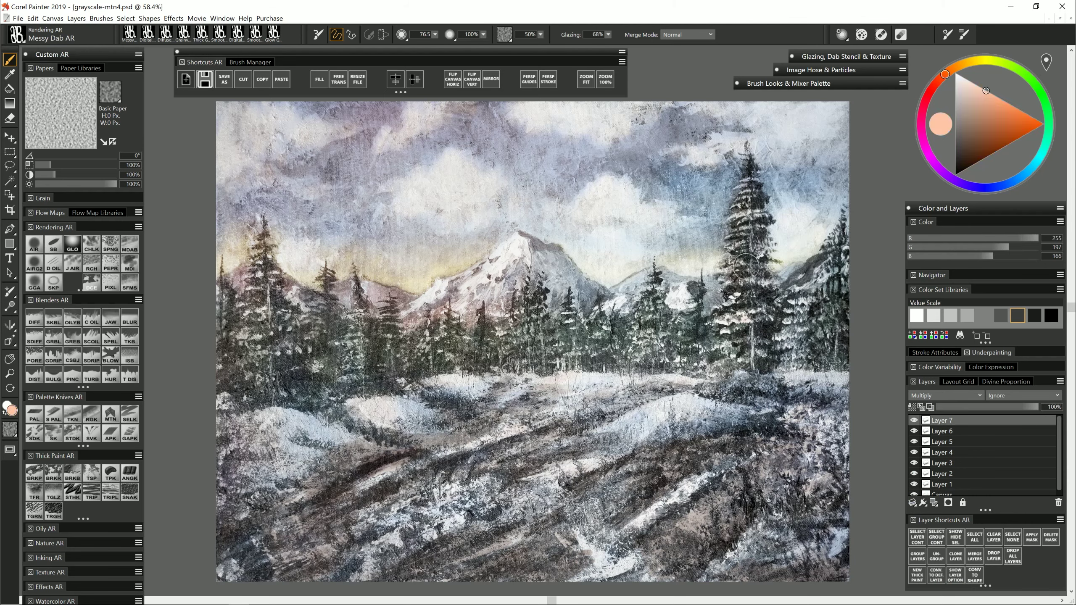
left_click(984, 188)
left_click_drag(720, 288, 665, 278)
left_click_drag(407, 293, 375, 290)
Work dark brown into the path with the Broken Paint brush on a Multiply thick paint layer set to 44% opacity
left_click(930, 92)
left_click(946, 74)
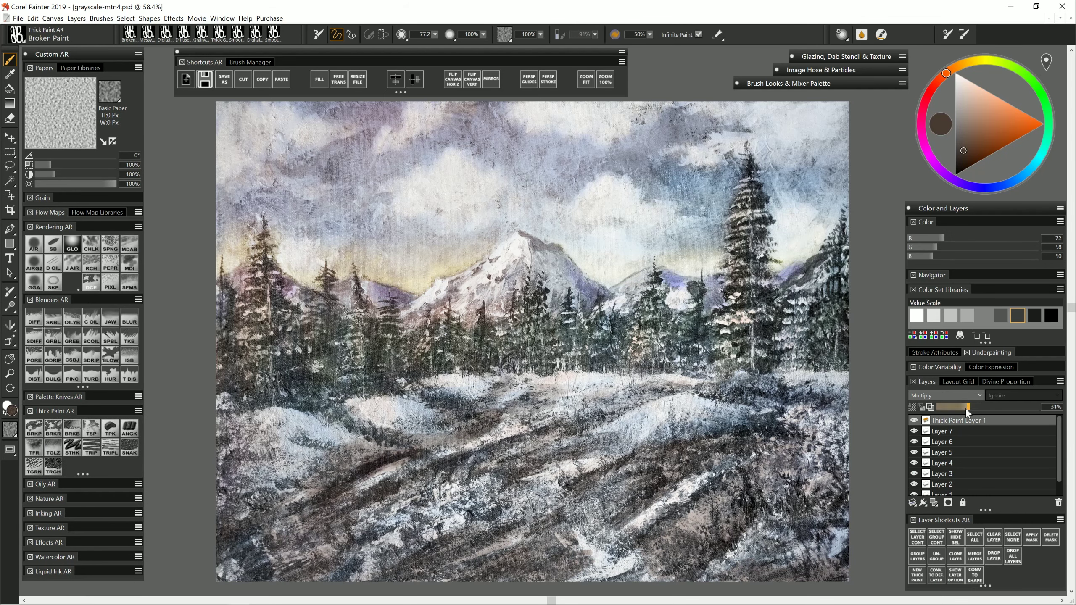
left_click_drag(968, 410, 980, 408)
left_click_drag(478, 470, 381, 533)
left_click_drag(777, 496, 610, 579)
Add Broken Paint strokes of blue on the right snow mound and muted green (RGB 120, 142, 92) on the bushes behind it
left_click(1008, 184)
left_click_drag(652, 411, 610, 435)
left_click(1015, 67)
left_click(973, 128)
left_click_drag(799, 373, 703, 398)
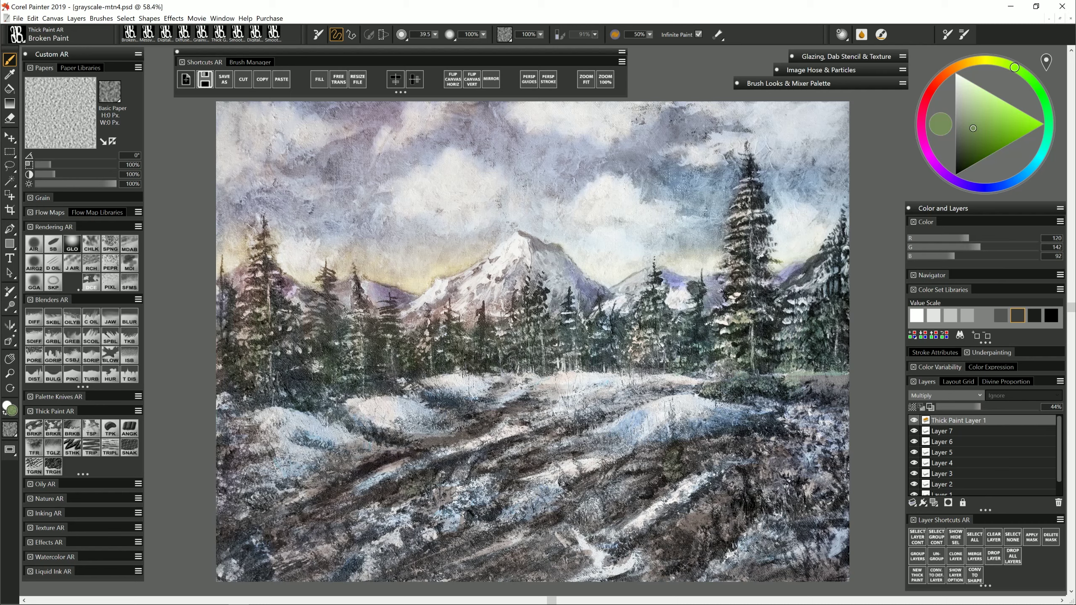
Reduce Layer 7's opacity and compare the painting with Layer 6 hidden and shown
left_click(983, 430)
mouse_move(985, 408)
left_mouse_down()
mouse_move(1022, 408)
mouse_move(996, 409)
left_mouse_up()
left_click(967, 444)
left_click(914, 441)
left_click(913, 442)
Add a new Overlay layer above Thick Paint Layer 1 and fill it with muted blue (RGB 102, 120, 144)
left_click(934, 503)
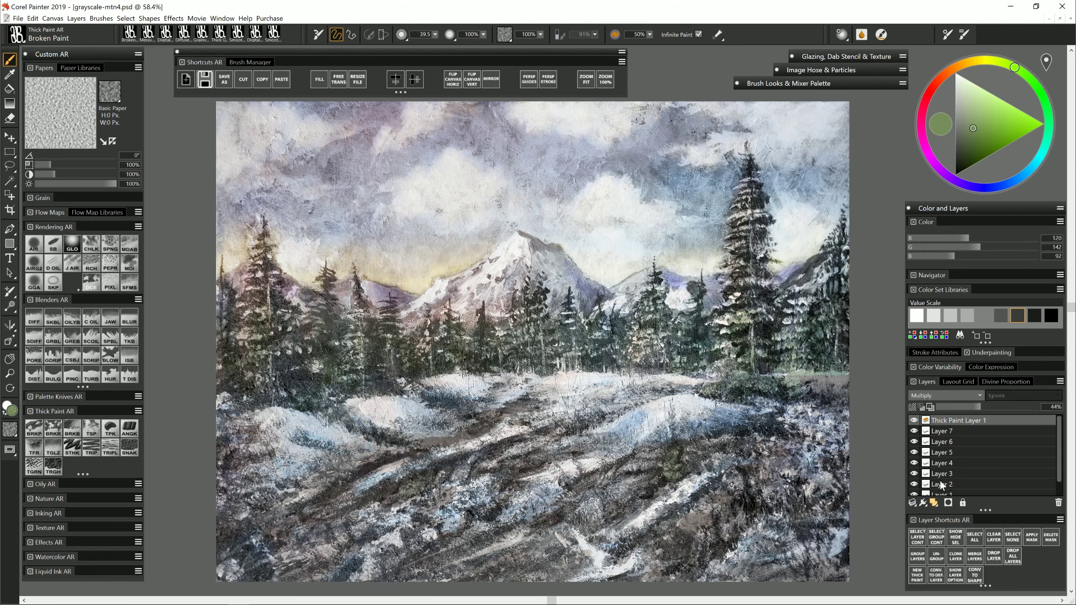
left_click(955, 397)
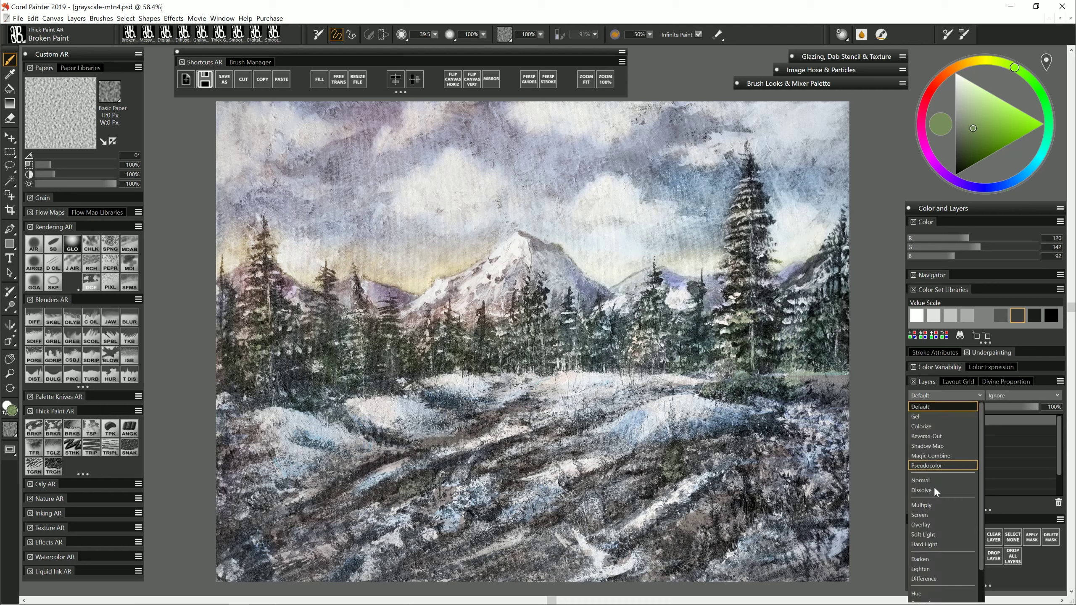
left_click(932, 524)
left_click(1012, 182)
left_click_drag(978, 146, 988, 140)
left_click(320, 79)
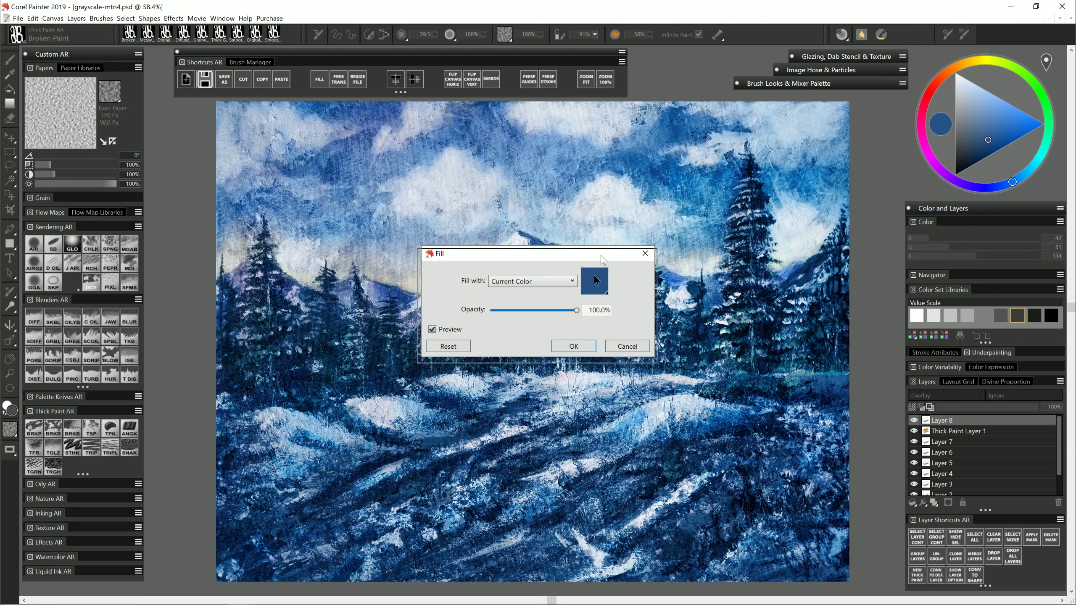
left_click_drag(601, 254, 601, 419)
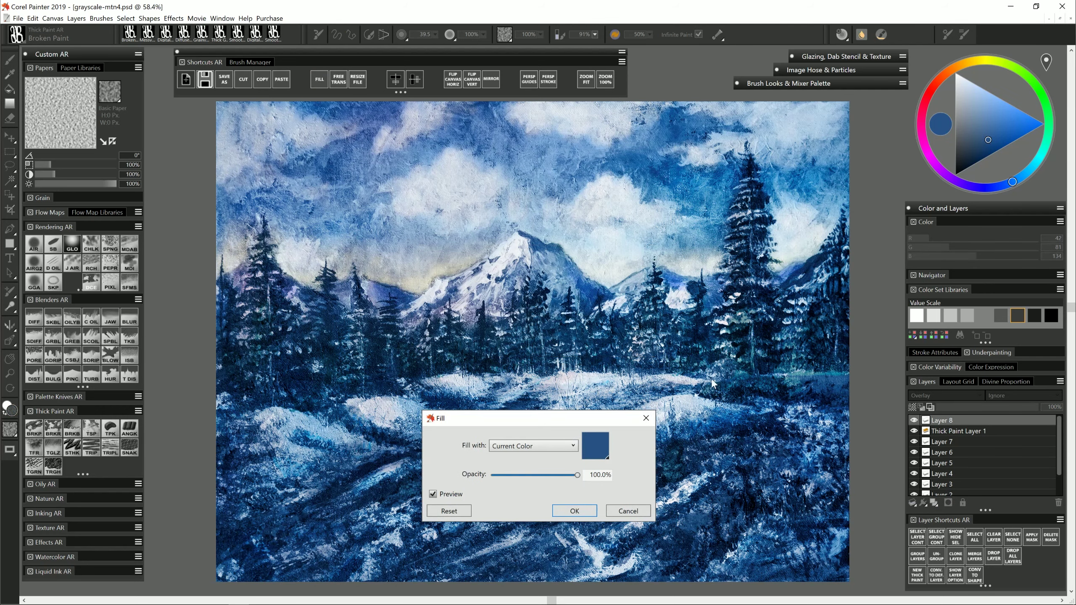
left_click_drag(987, 138, 971, 122)
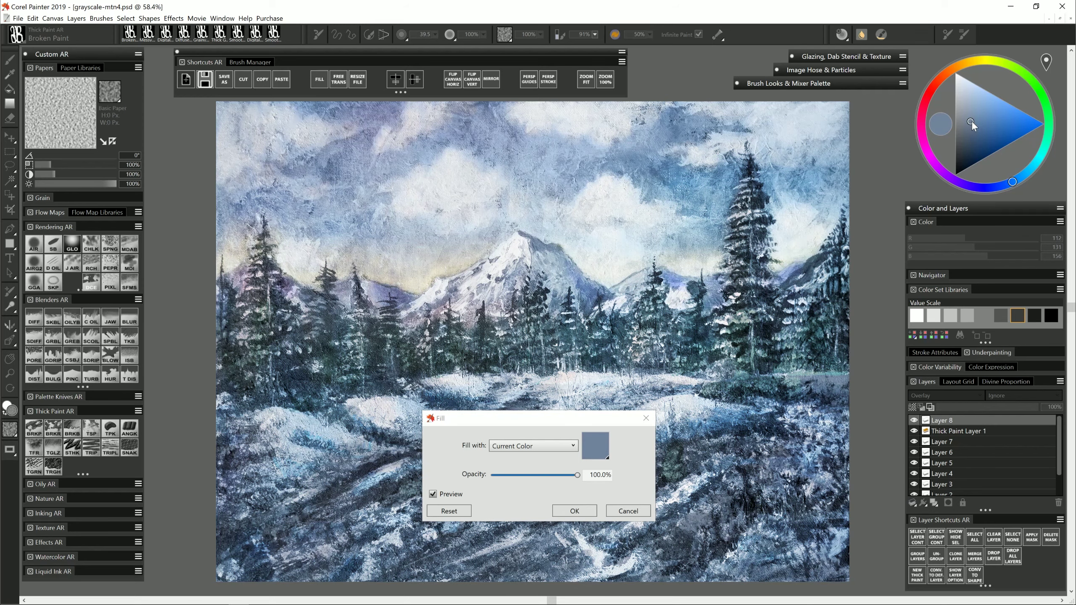
left_click(970, 126)
left_click(575, 511)
Add another Overlay layer on top and fill it with a muted salmon pink at 100% opacity
left_click(936, 501)
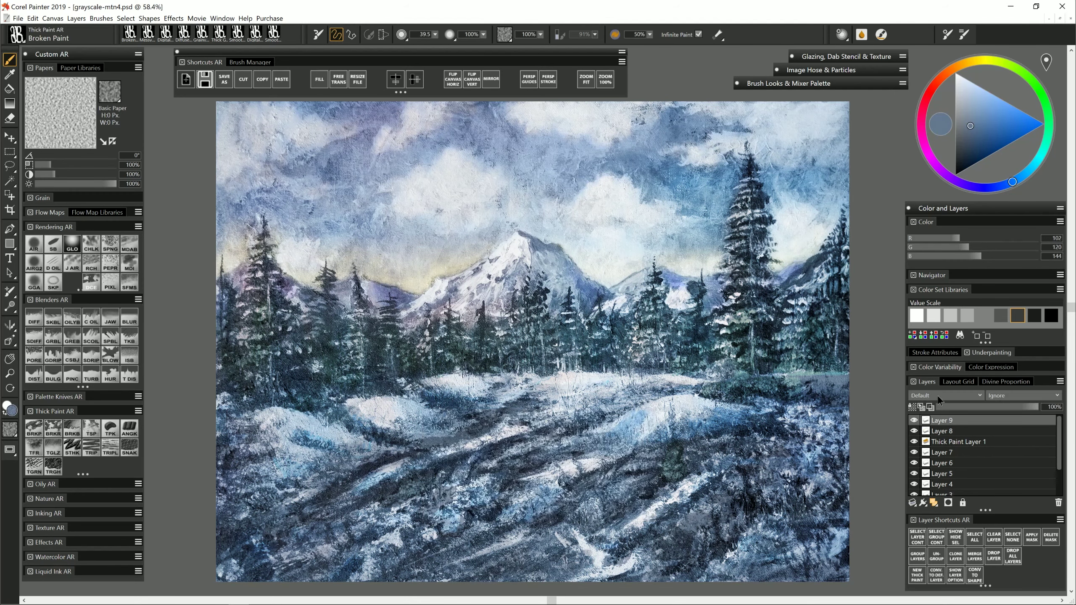
left_click(935, 400)
left_click(932, 507)
left_click(939, 80)
left_click(991, 103)
left_click(319, 80)
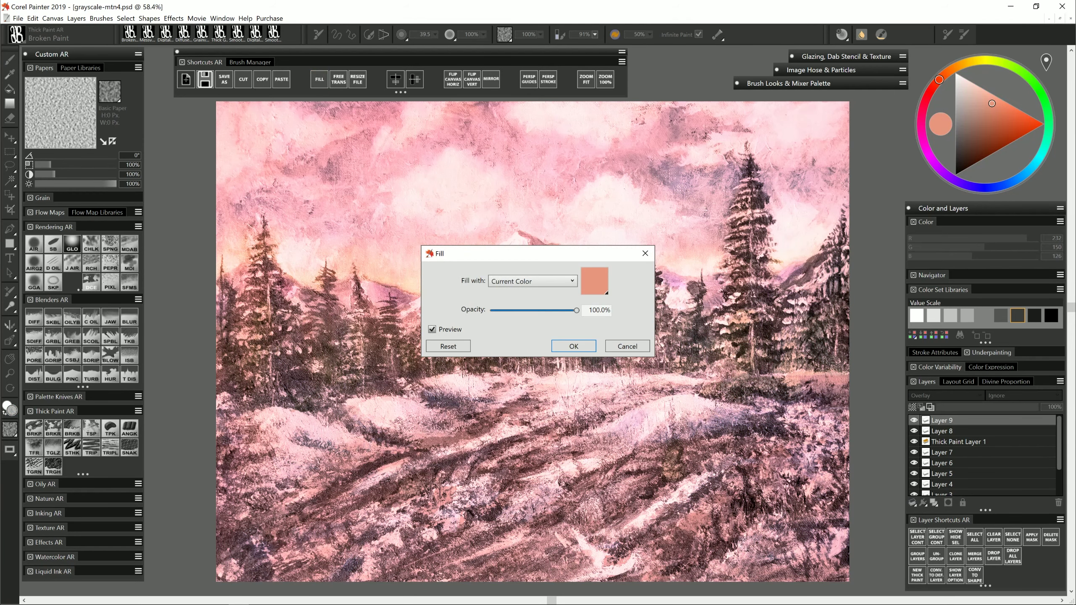
left_click(983, 120)
left_click(973, 113)
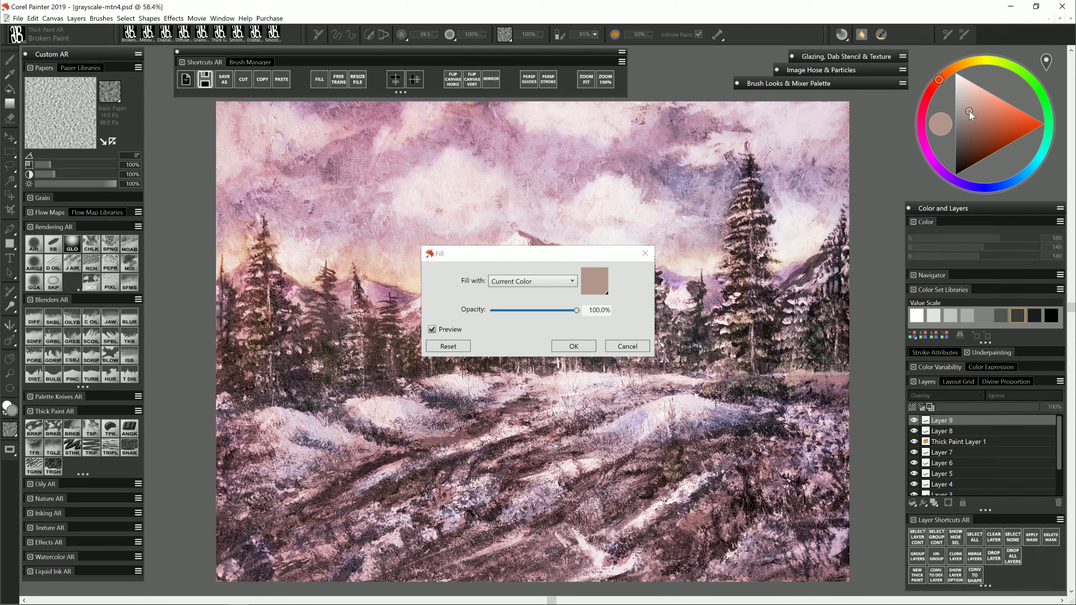
left_click(975, 117)
left_click(974, 107)
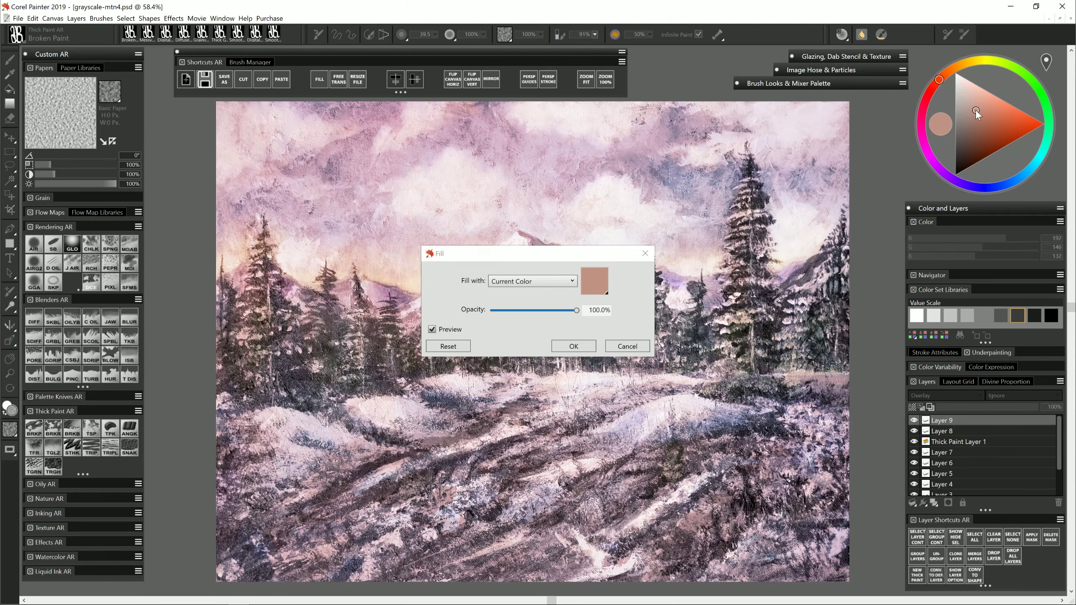
left_click(574, 346)
Add a mask to Layer 9 and airbrush black over the foreground to hide the pink tint there
left_click(948, 503)
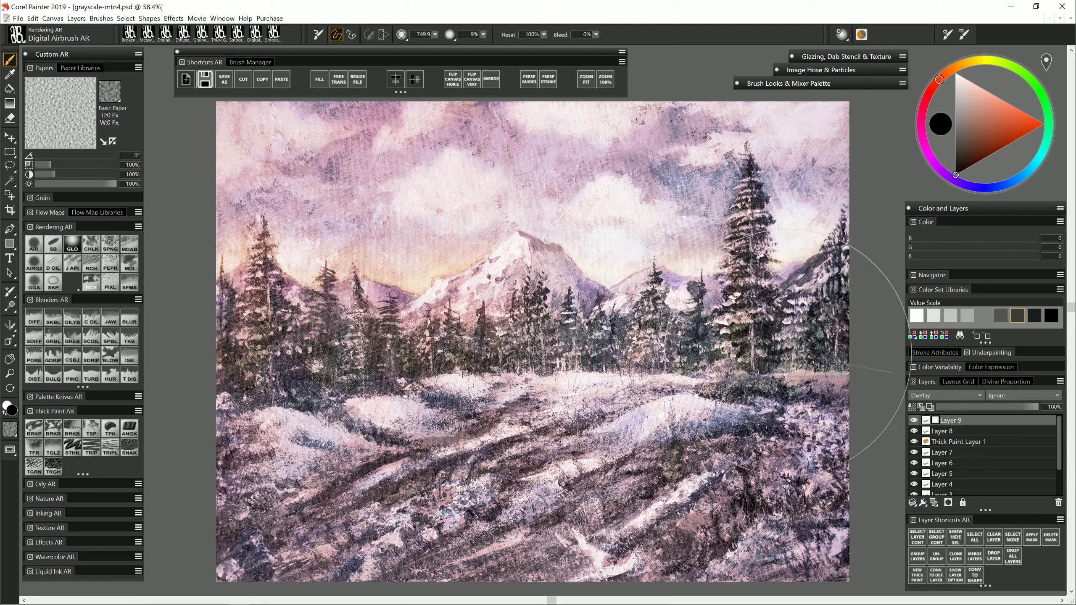
left_click_drag(789, 354, 857, 512)
key("bracketleft")
mouse_move(582, 549)
left_mouse_down()
mouse_move(625, 566)
mouse_move(560, 462)
mouse_move(487, 475)
left_mouse_up()
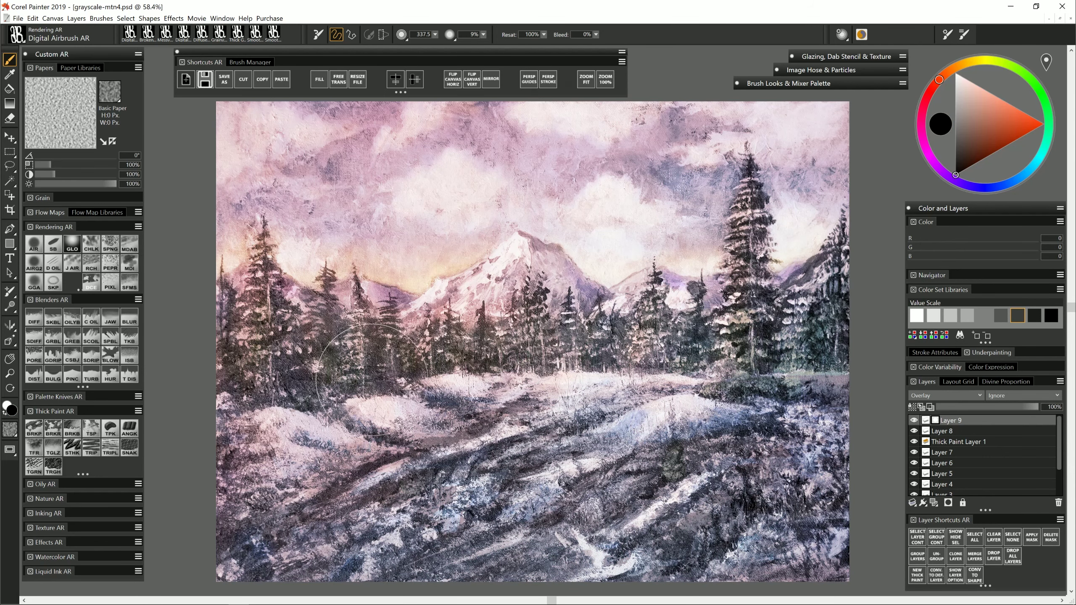
left_click_drag(187, 529, 208, 537)
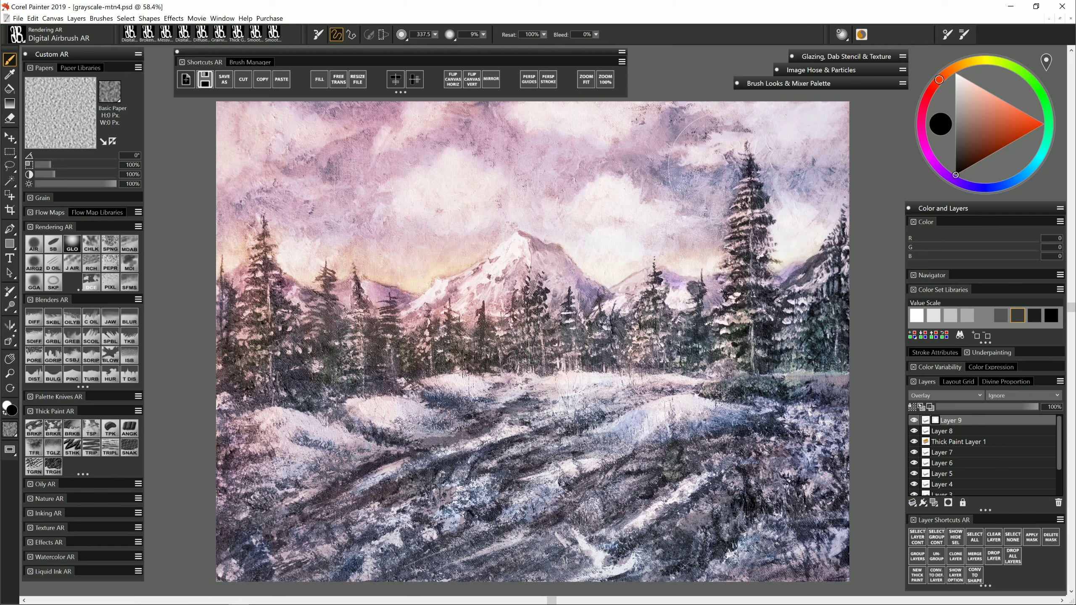
Save the file and add a layer mask to Layer 8
left_click(942, 431)
left_click(205, 79)
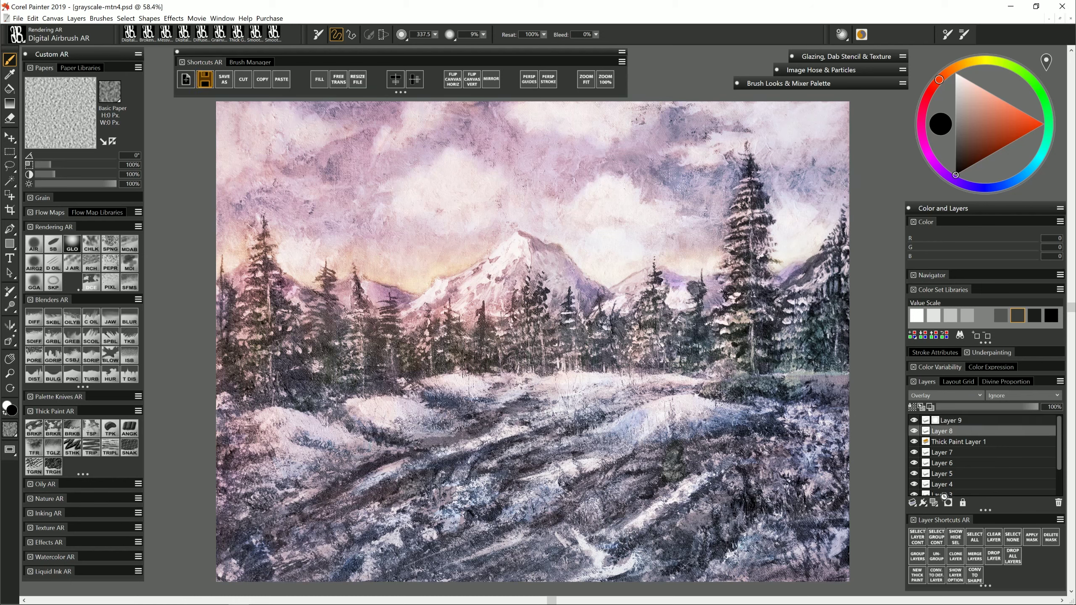
left_click(948, 502)
Reduce Layer 9's opacity to 69%
left_click(1011, 408)
left_click(987, 420)
left_click(1007, 407)
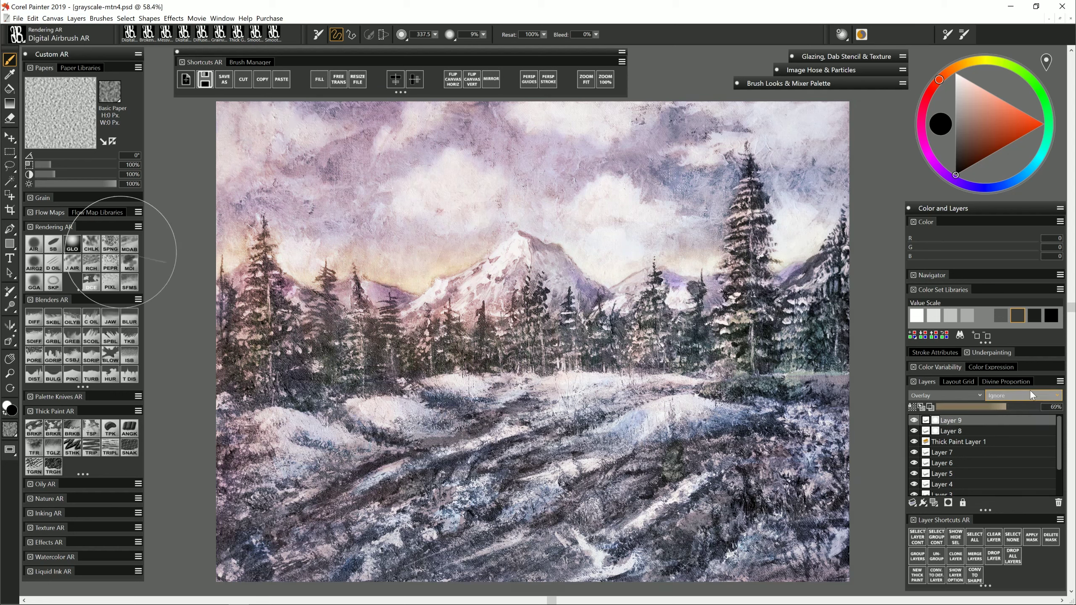
Group all the layers from Layer 9 down to Layer 1 and save the file
scroll(1036, 467, "down", 3)
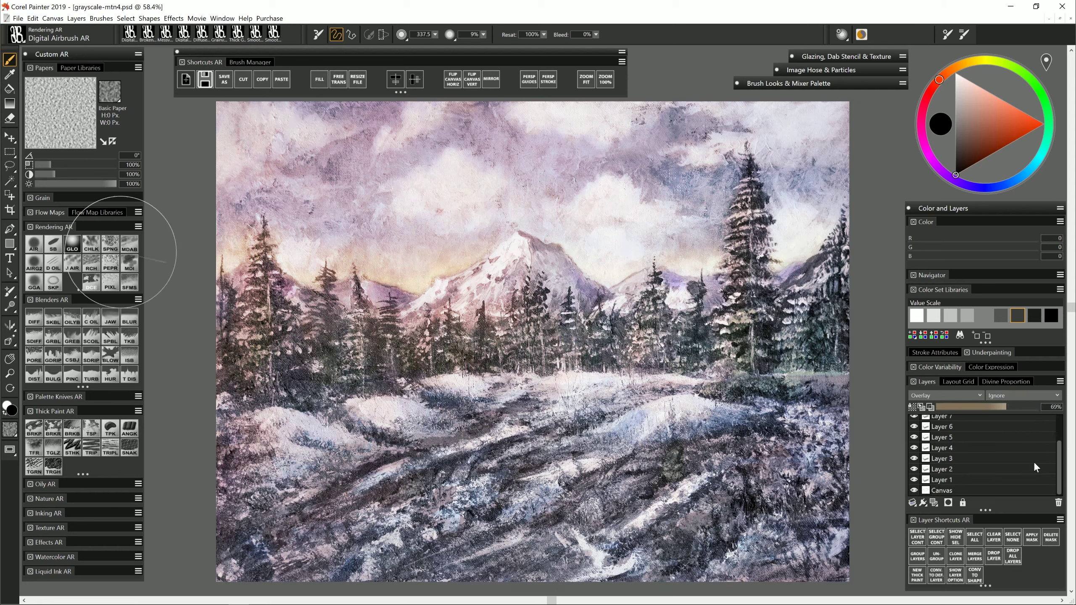
left_click(971, 480, "shift")
left_click(913, 504)
left_click(898, 508)
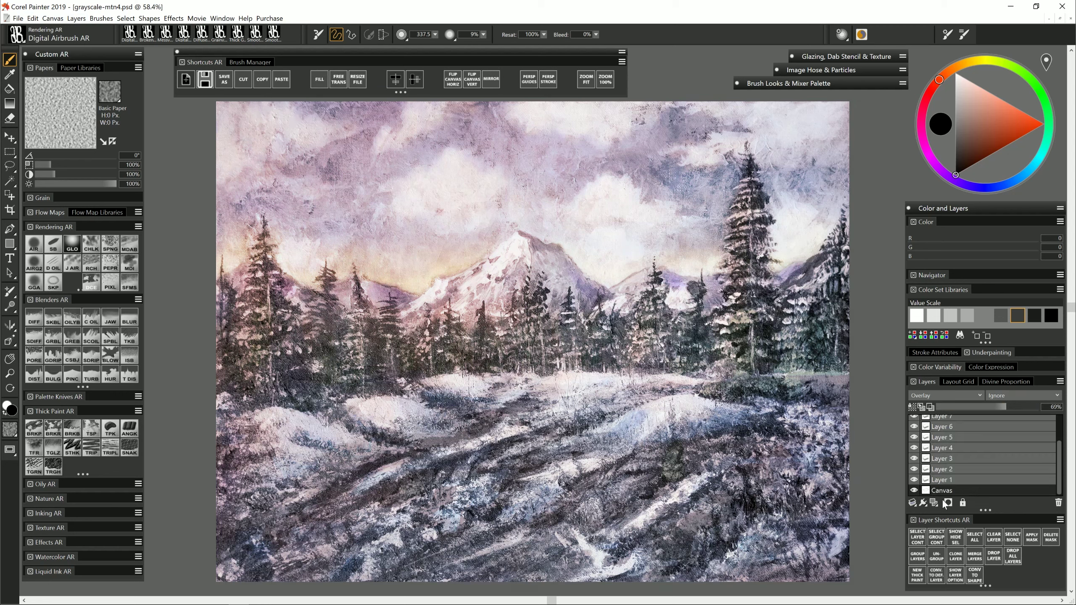
left_click(205, 82)
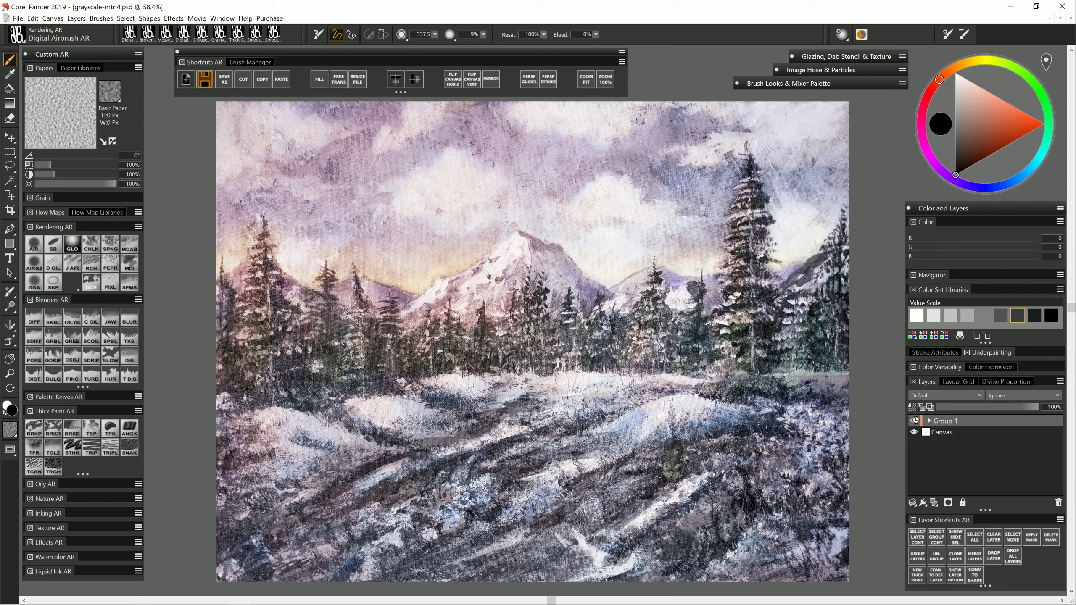
Compare the painting with the color layer group hidden and shown
left_click(914, 421)
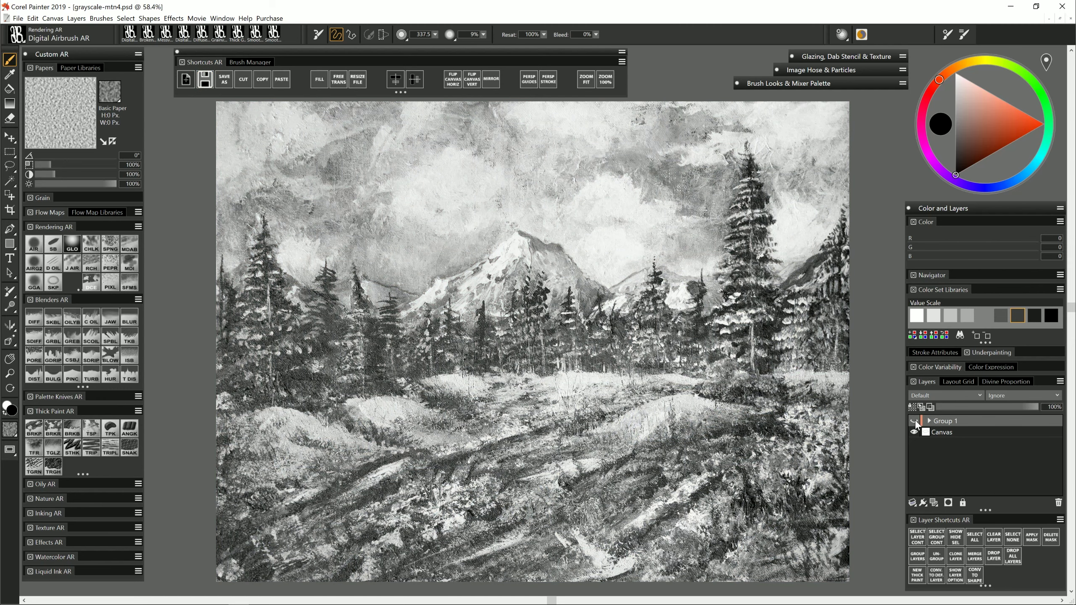
left_click(914, 421)
left_click(914, 421)
left_click(914, 420)
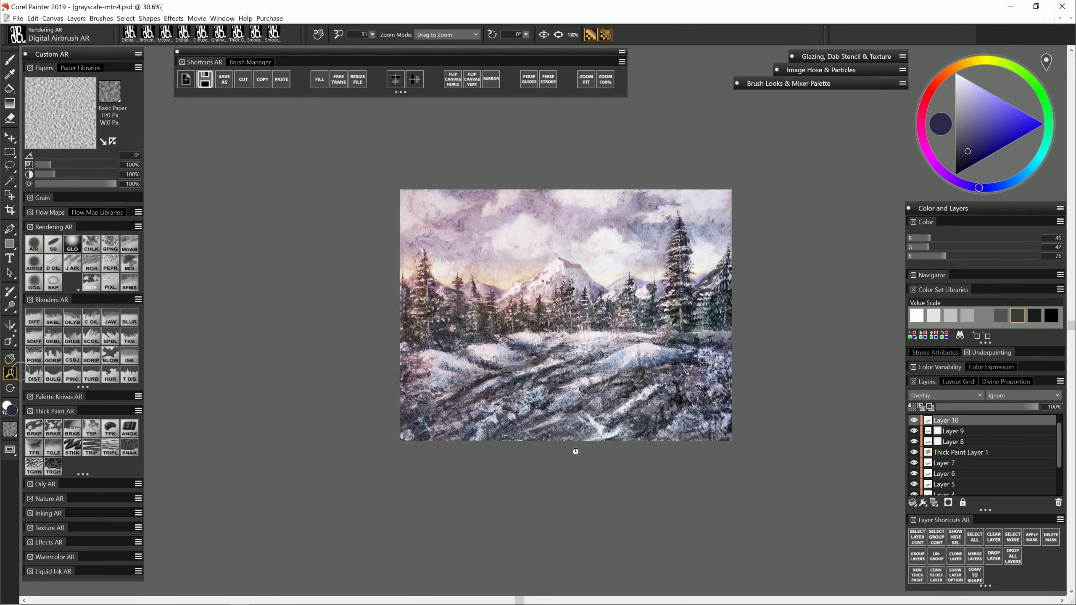
Airbrush dark violet-blue (RGB 45, 42, 76) over the foreground on Layer 10 and set its blend mode to Hard Light
key("b")
mouse_move(488, 435)
left_mouse_down()
mouse_move(668, 426)
mouse_move(687, 402)
mouse_move(483, 387)
mouse_move(521, 374)
left_mouse_up()
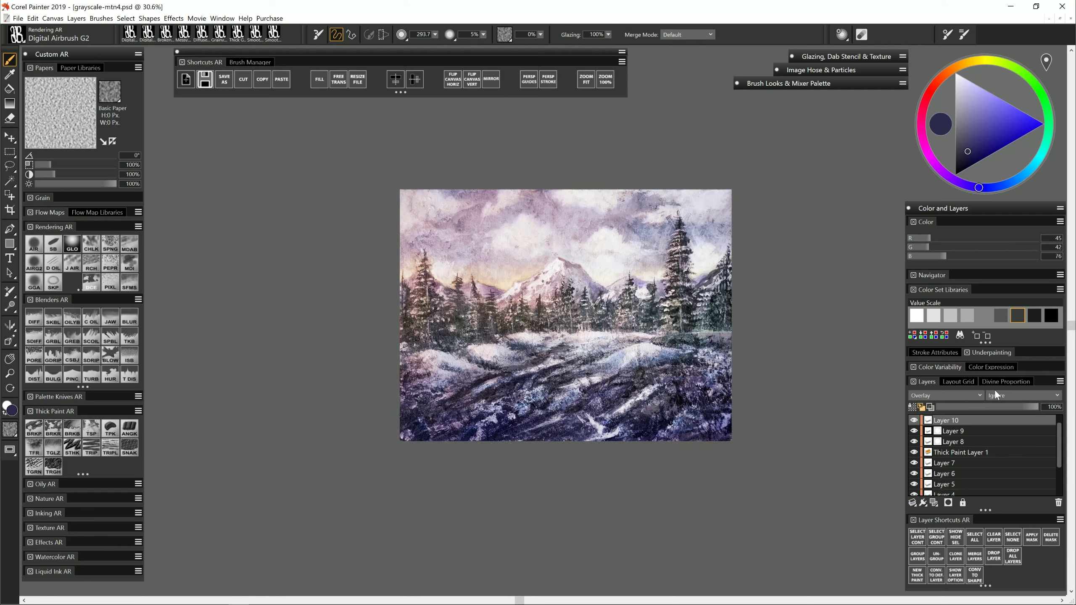
left_click(975, 395)
left_click(933, 467)
left_click(945, 395)
left_click(930, 497)
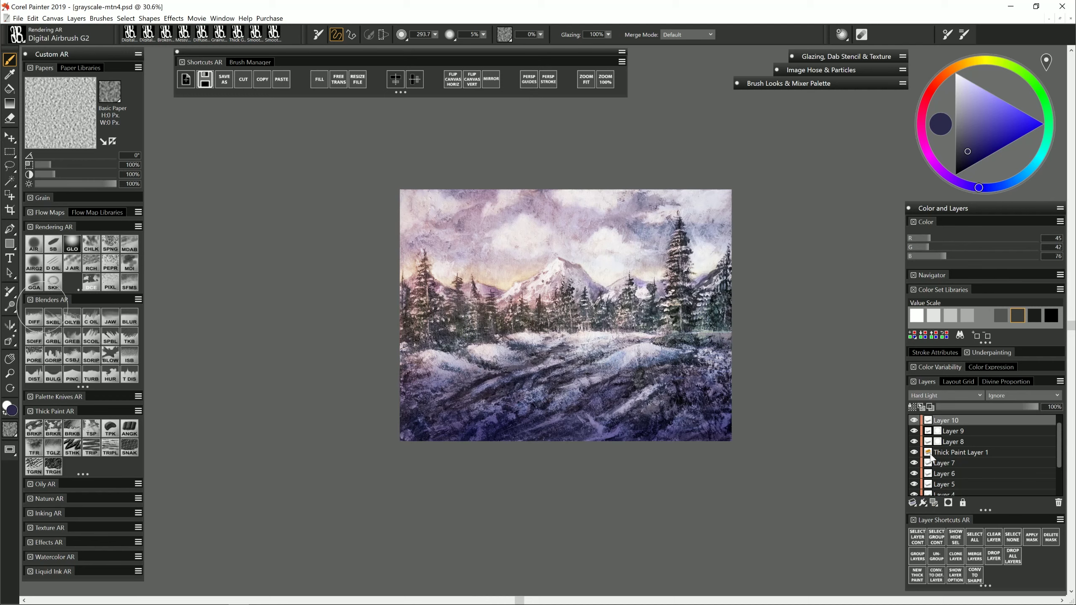
mouse_move(633, 402)
left_mouse_down()
mouse_move(484, 356)
mouse_move(648, 357)
mouse_move(518, 352)
mouse_move(412, 374)
mouse_move(680, 343)
mouse_move(592, 378)
mouse_move(409, 348)
mouse_move(512, 330)
mouse_move(701, 337)
left_mouse_up()
Airbrush white highlights on the snow mounds and reduce Layer 10's opacity to 78%
left_click_drag(967, 125, 955, 73)
left_click_drag(496, 349, 507, 350)
mouse_move(478, 350)
left_mouse_down()
mouse_move(545, 327)
mouse_move(548, 336)
mouse_move(444, 365)
mouse_move(409, 350)
left_mouse_up()
left_click_drag(566, 337, 623, 354)
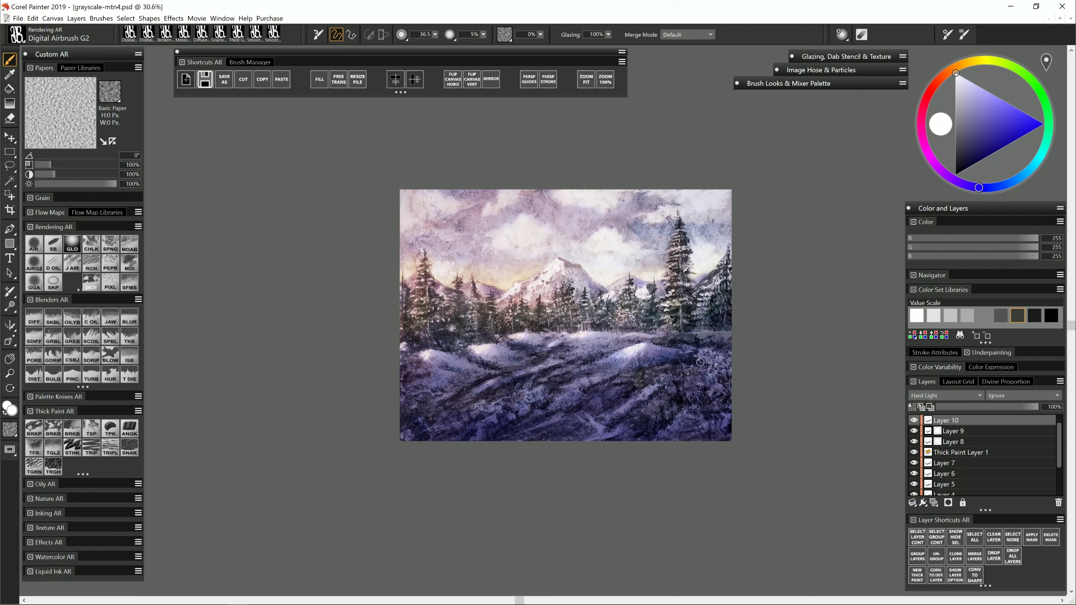
left_click_drag(630, 361, 612, 366)
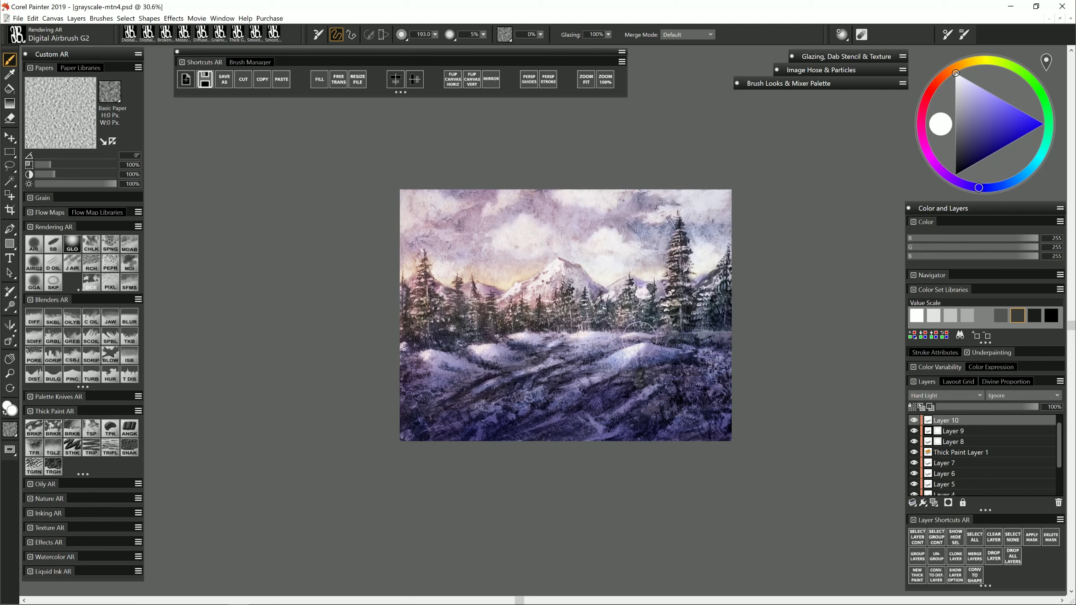
left_click(1011, 407)
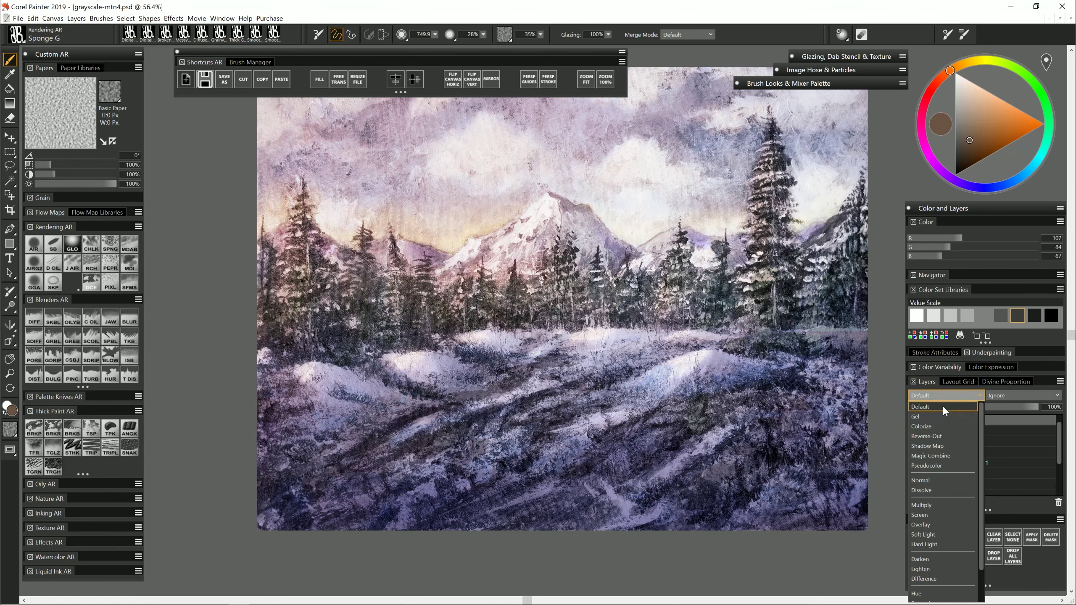
Set Layer 11 to Multiply and texture the foreground with brown (RGB 107, 84, 67) using the Dab Texture Airbrush
left_click(921, 503)
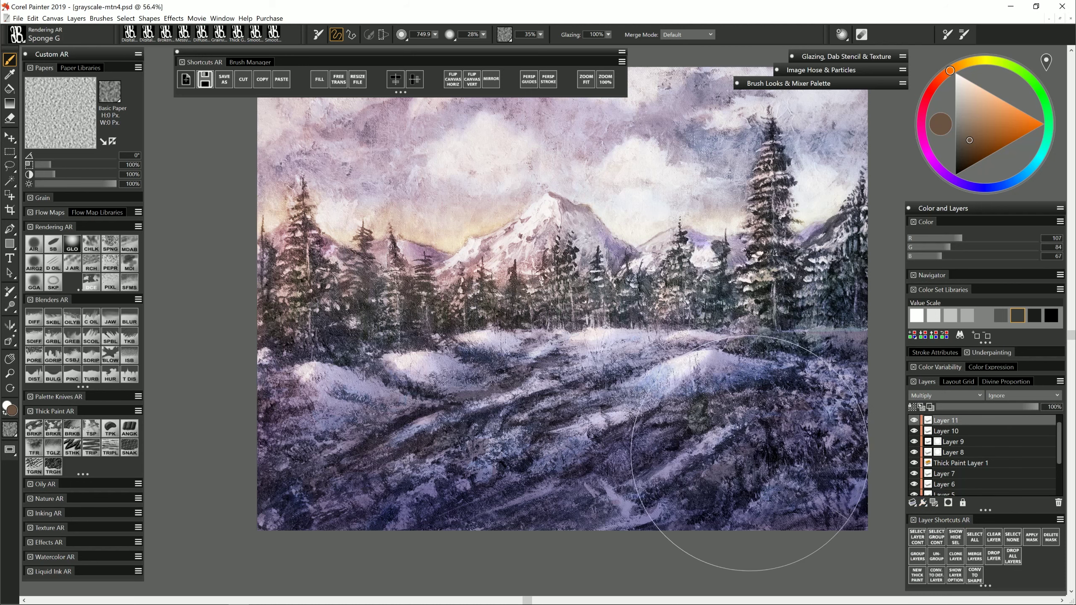
left_click(64, 528)
left_click(94, 547)
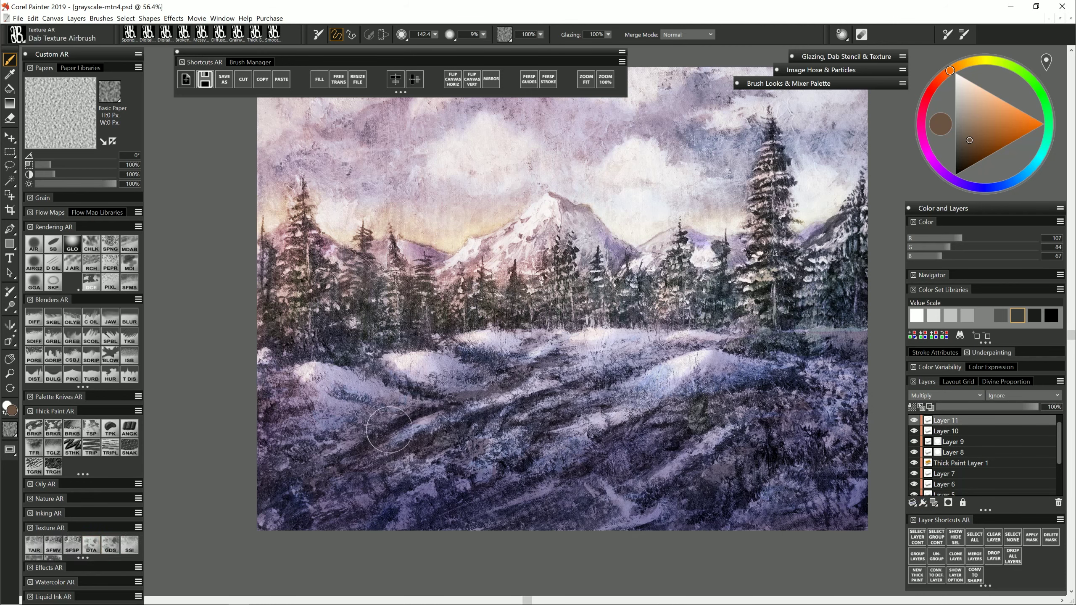
left_click_drag(639, 451, 619, 469)
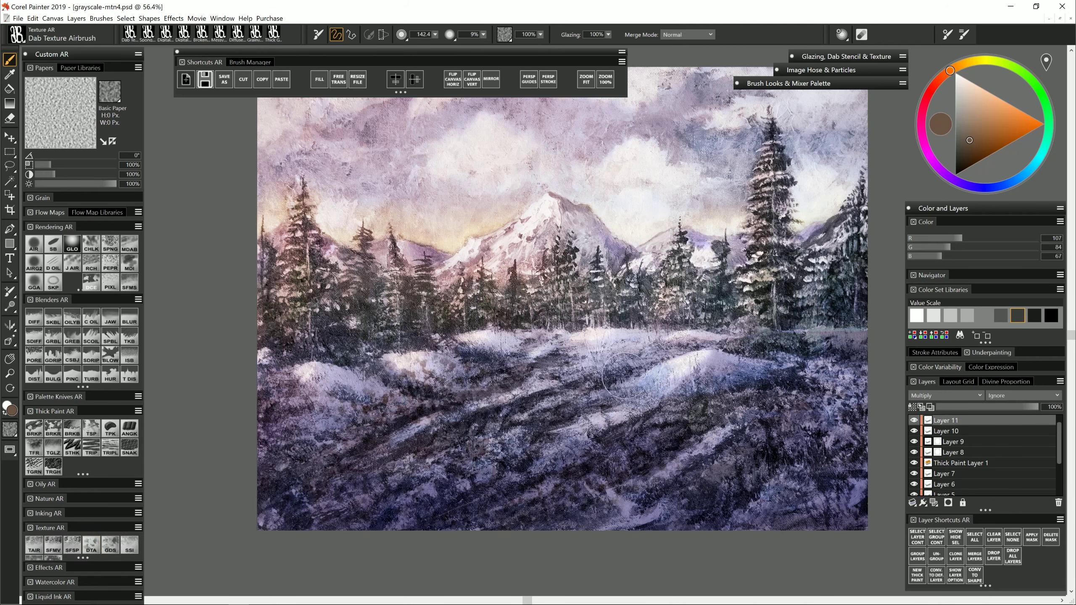
left_click_drag(621, 376, 560, 367)
left_click_drag(781, 405, 823, 383)
left_click_drag(787, 496, 792, 488)
Add light blue (RGB 135, 172, 233) texture to the snow mounds and the path with the Dab Texture Airbrush
left_click(1009, 183)
left_click(988, 101)
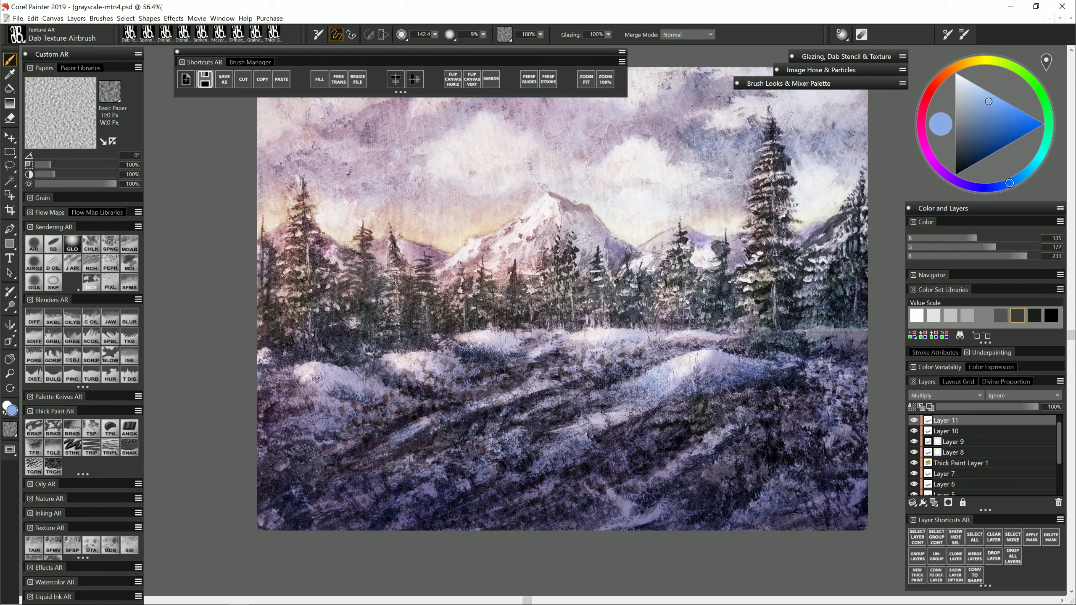
left_click_drag(641, 405, 716, 379)
left_click_drag(451, 380, 415, 375)
left_click_drag(555, 450, 601, 423)
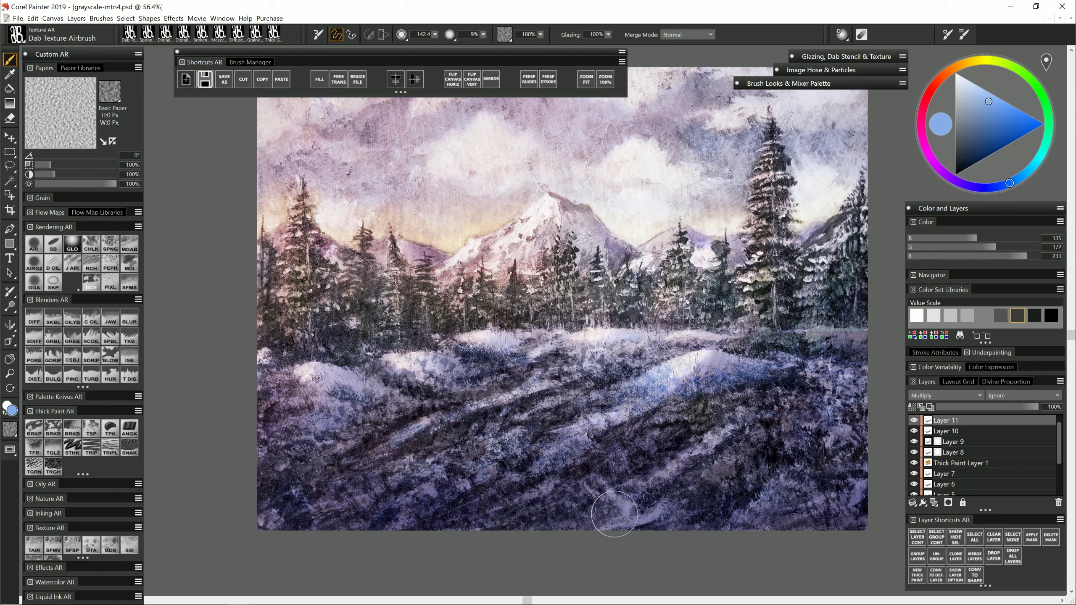
Reduce Layer 11's opacity to 79% and soften its texture with the Diffuse Blur brush
left_click(987, 406)
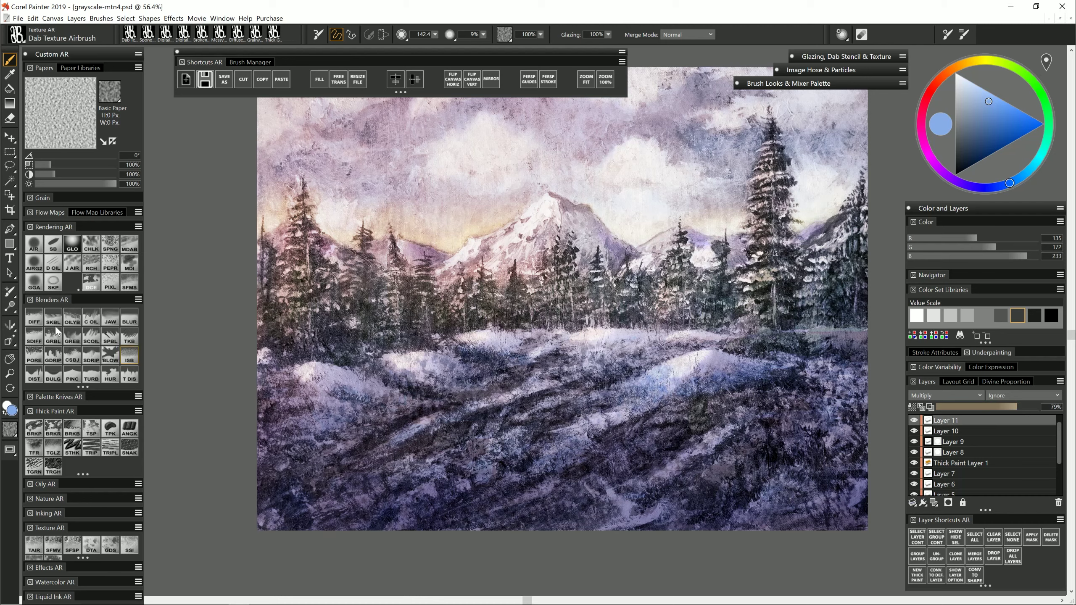
left_click(36, 318)
mouse_move(463, 377)
left_mouse_down()
mouse_move(440, 364)
mouse_move(416, 366)
mouse_move(451, 372)
mouse_move(457, 411)
left_mouse_up()
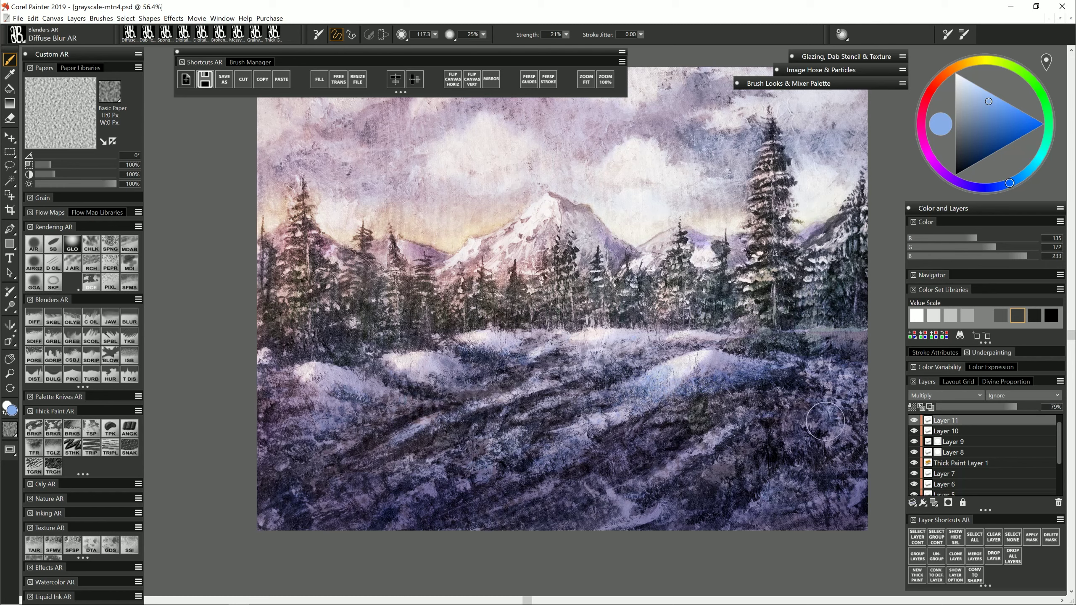
Set Layer 11's opacity to 46%, comparing the painting with the layer hidden and shown
left_click(914, 420)
left_click(915, 420)
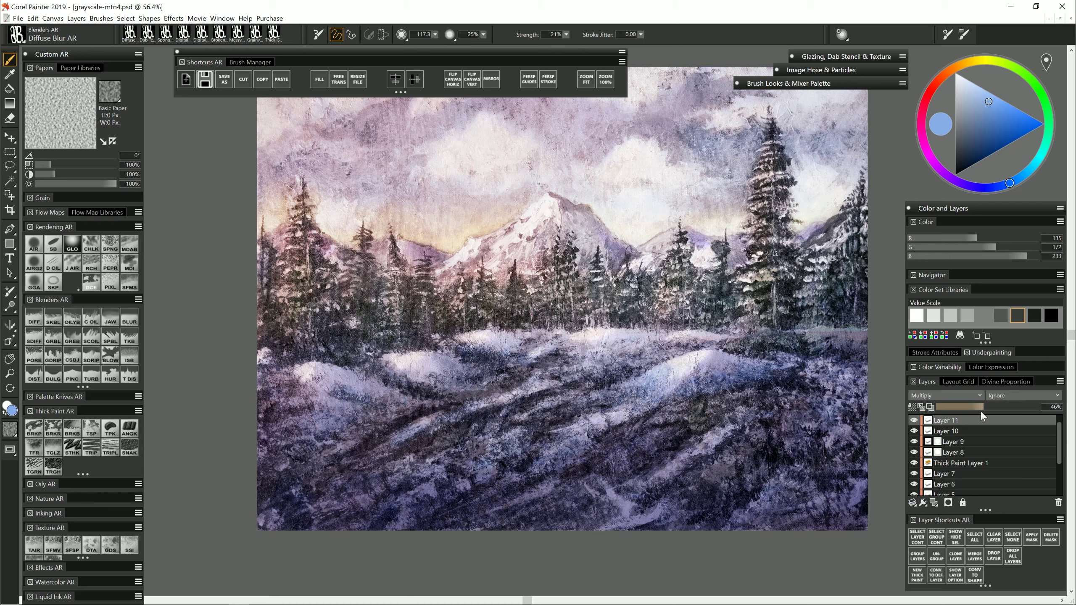
left_click(913, 421)
left_click(913, 421)
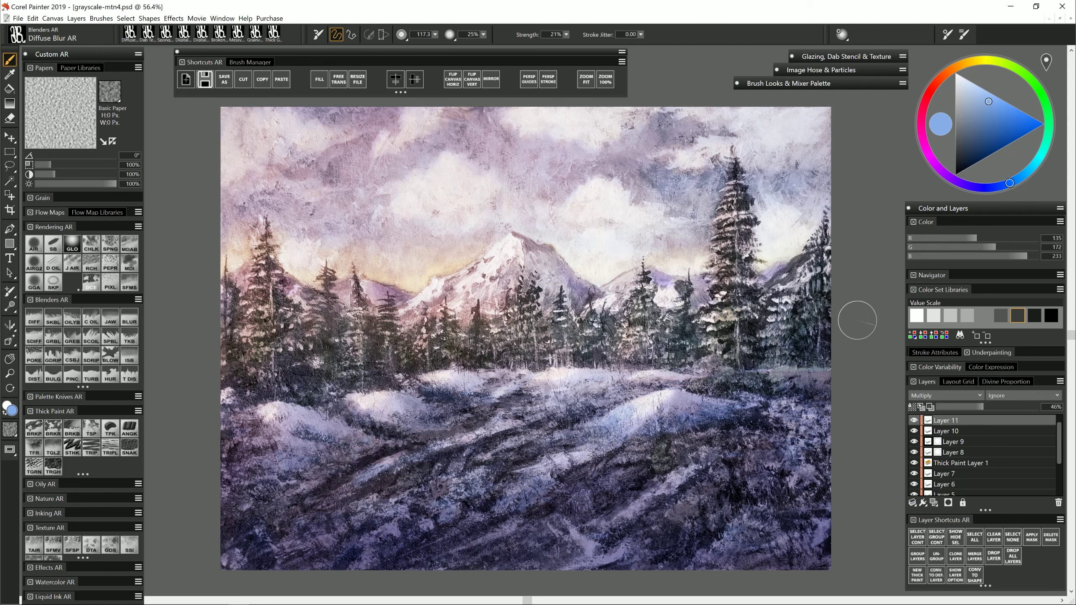
Erase patches of Layer 10's violet glaze along the path and foreground with the Dab Chalk Eraser
left_click(945, 431)
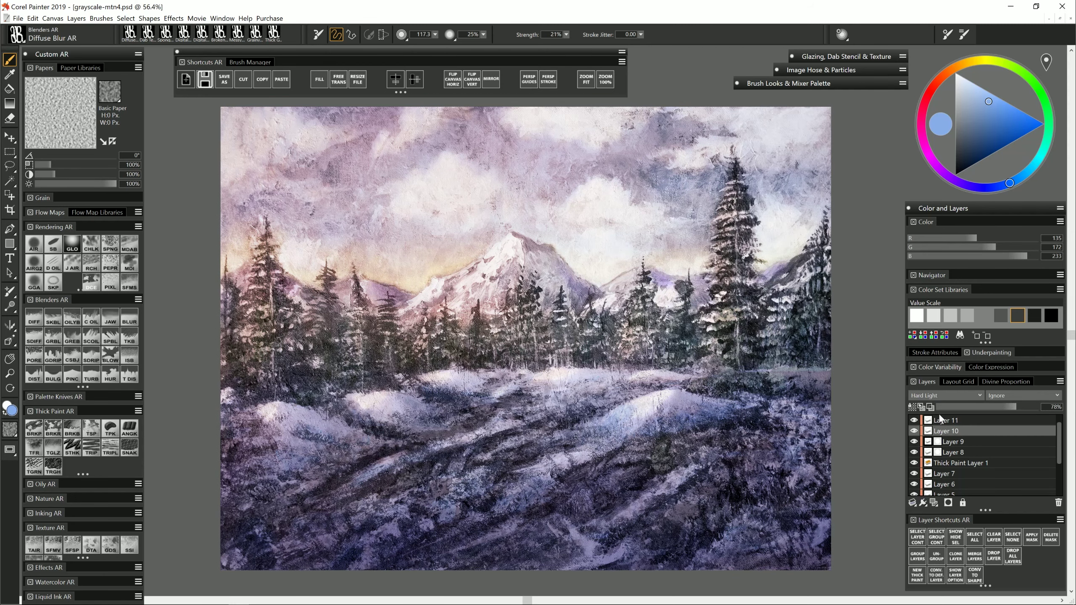
left_click_drag(588, 546, 628, 549)
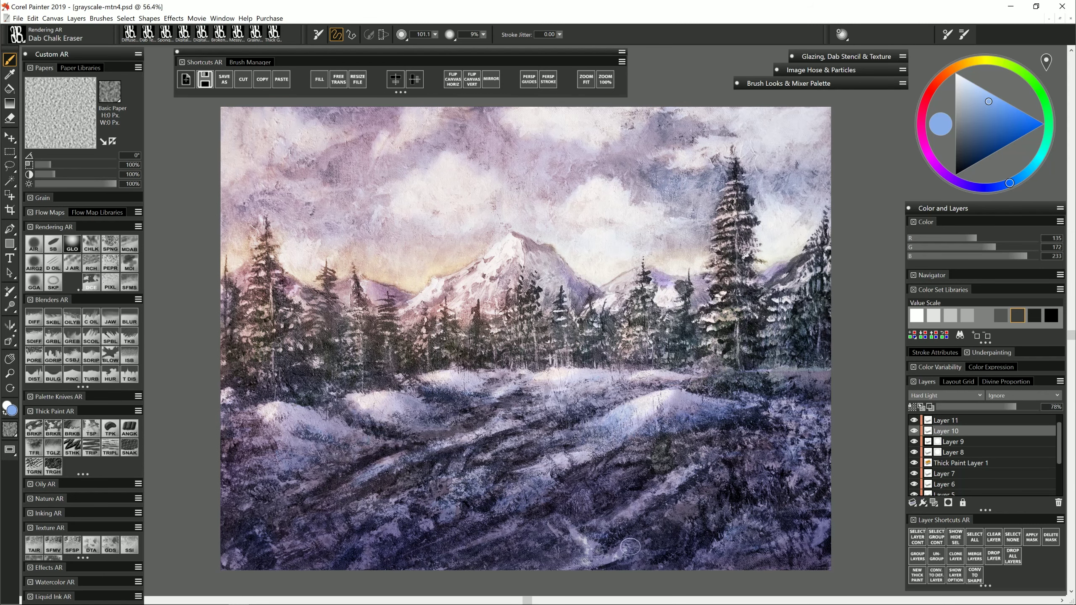
mouse_move(402, 526)
left_mouse_down()
mouse_move(359, 553)
mouse_move(354, 532)
left_mouse_up()
left_click_drag(368, 460, 374, 467)
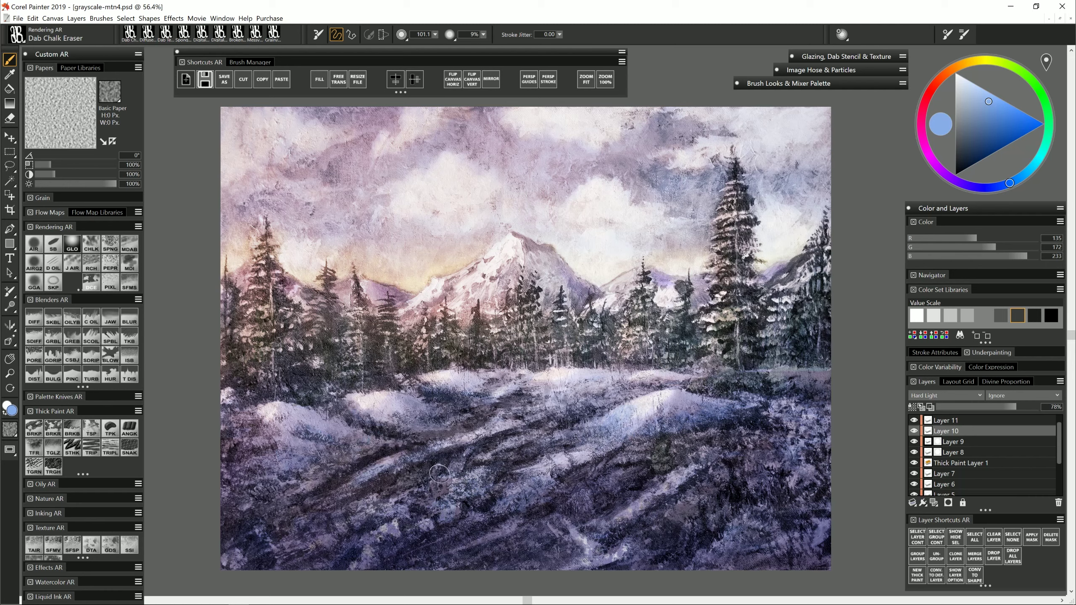
left_click_drag(740, 538, 723, 543)
left_click_drag(823, 538, 813, 544)
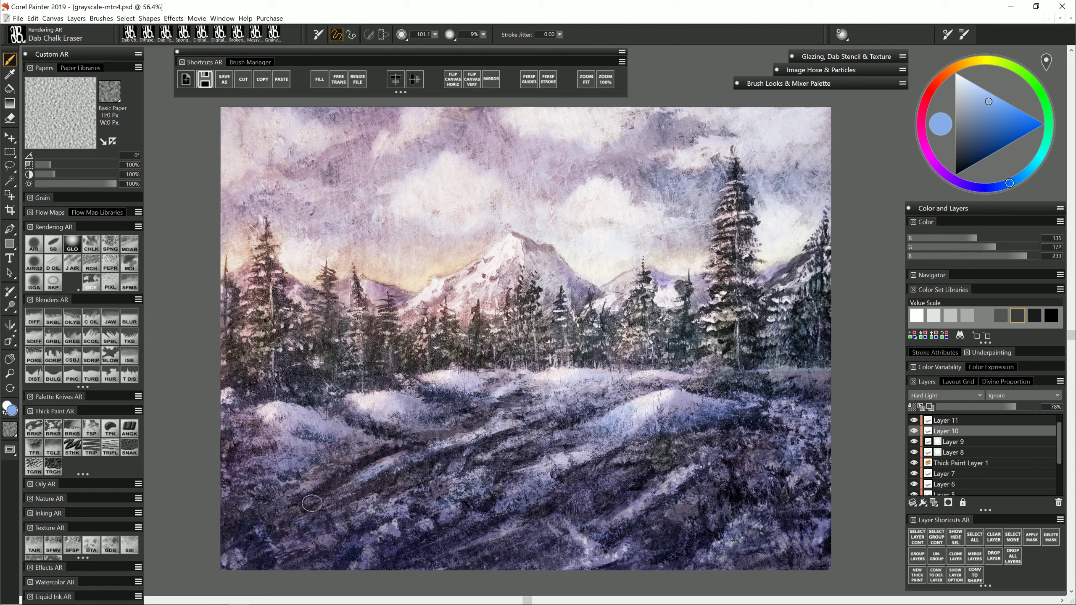
left_click(949, 463)
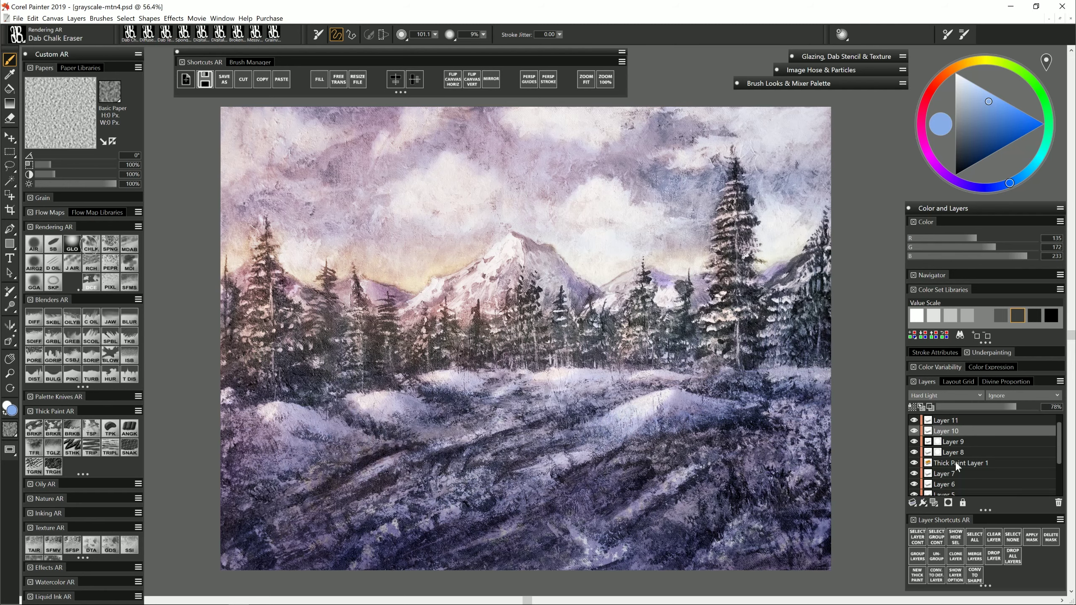